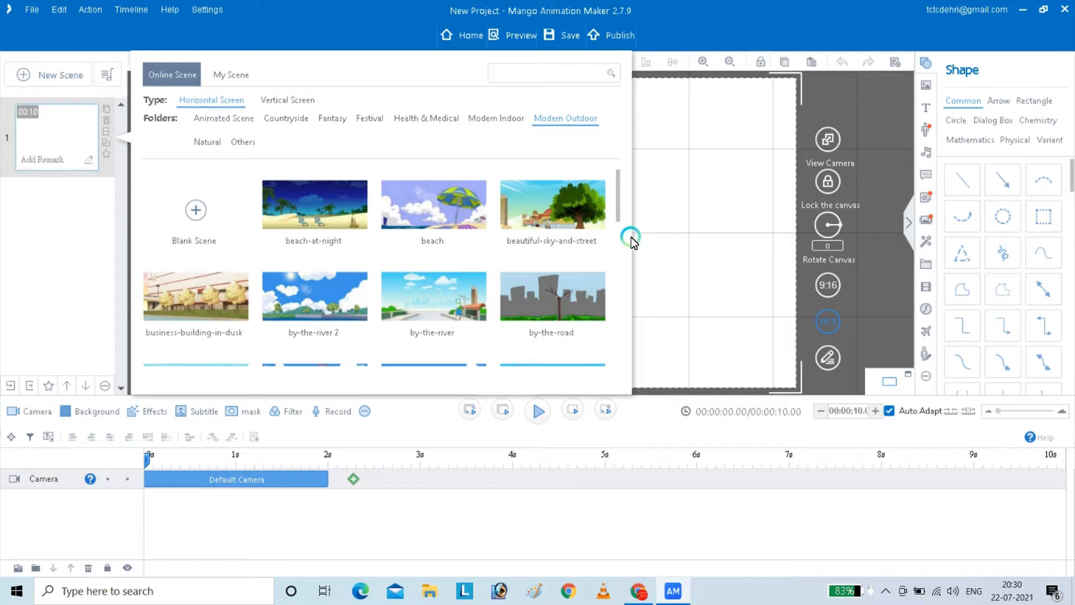
# Apply the horizontal swimming-pool scene with the city skyline from the Modern Outdoor online scenes.
pyautogui.moveTo(621, 207); pyautogui.dragTo(620, 254)
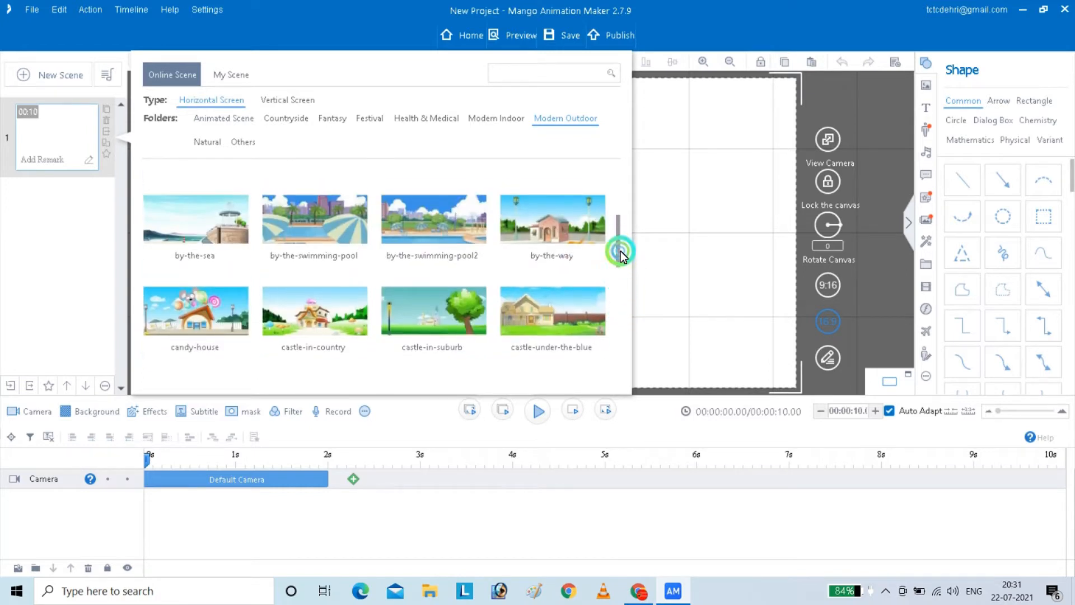
pyautogui.click(536, 257)
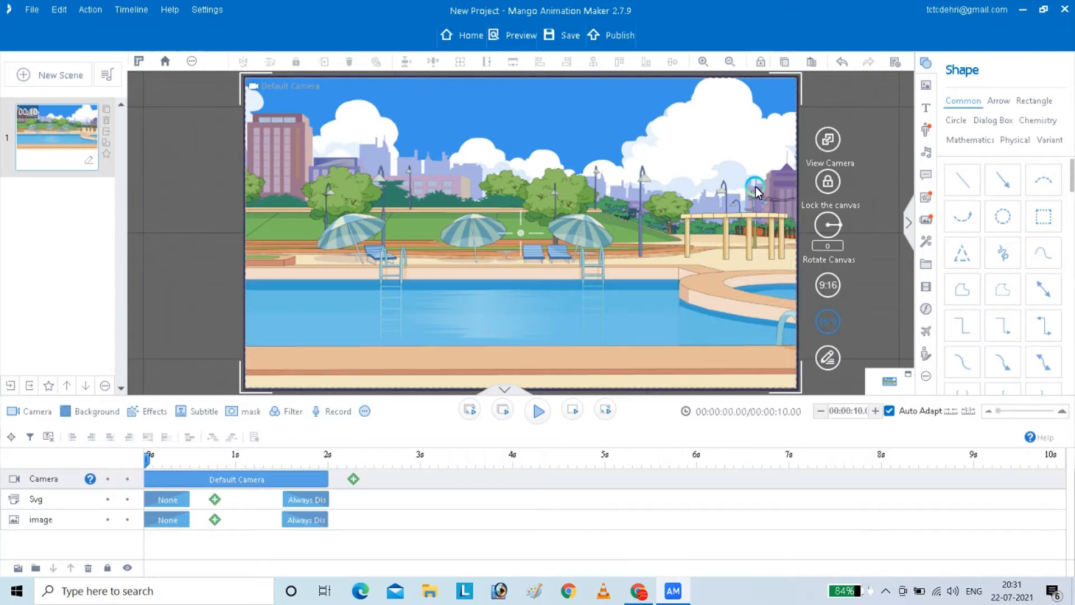
# Browse the Roles, SWF and Actors libraries for a character suited to the pool scene.
pyautogui.click(929, 133)
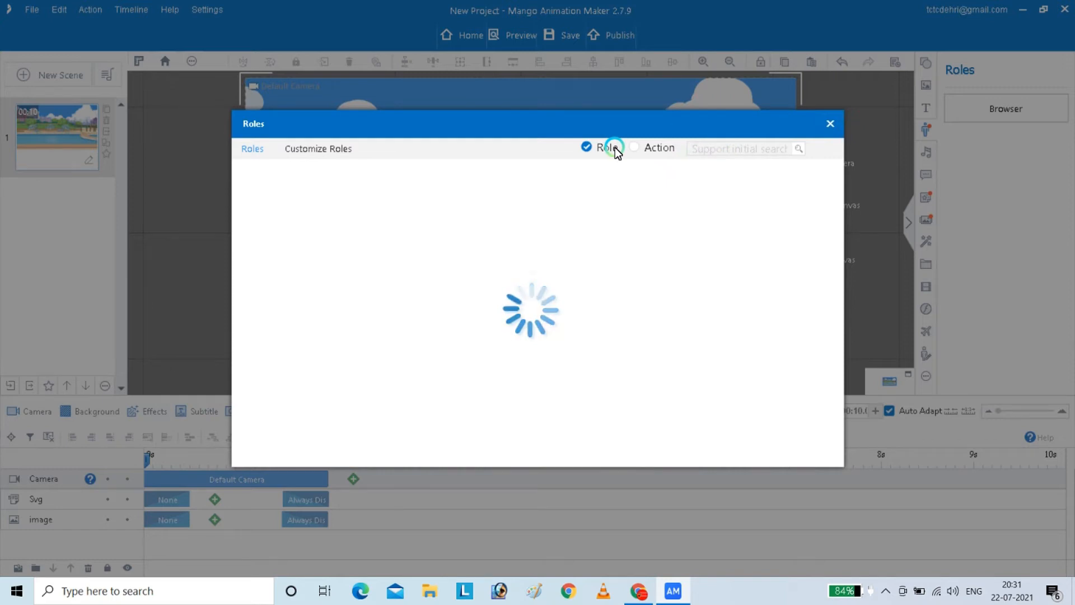
pyautogui.scroll(-5, 836, 214)
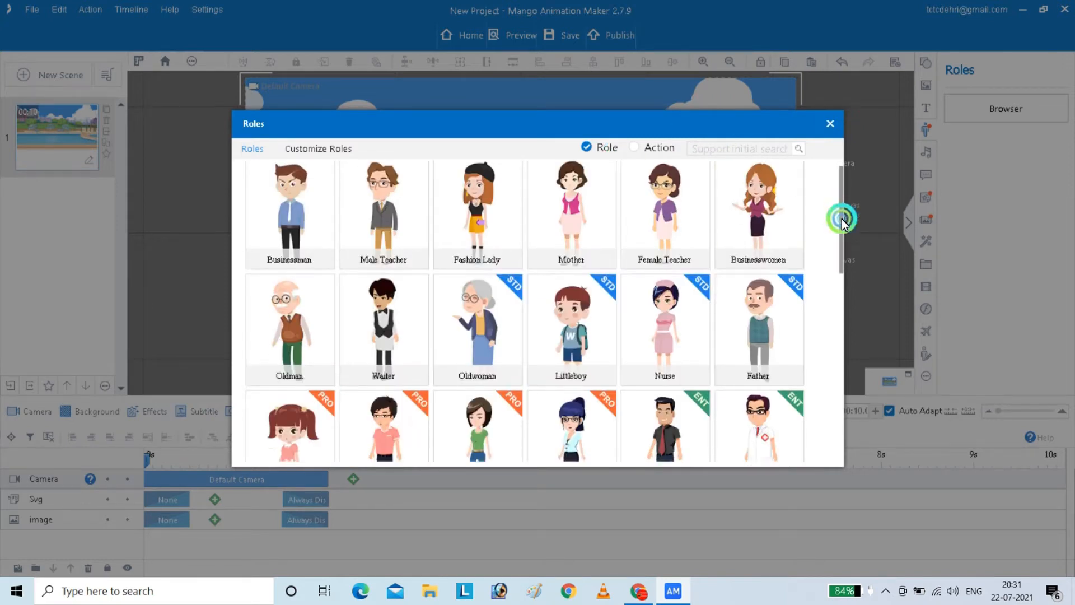
pyautogui.scroll(-2, 816, 311)
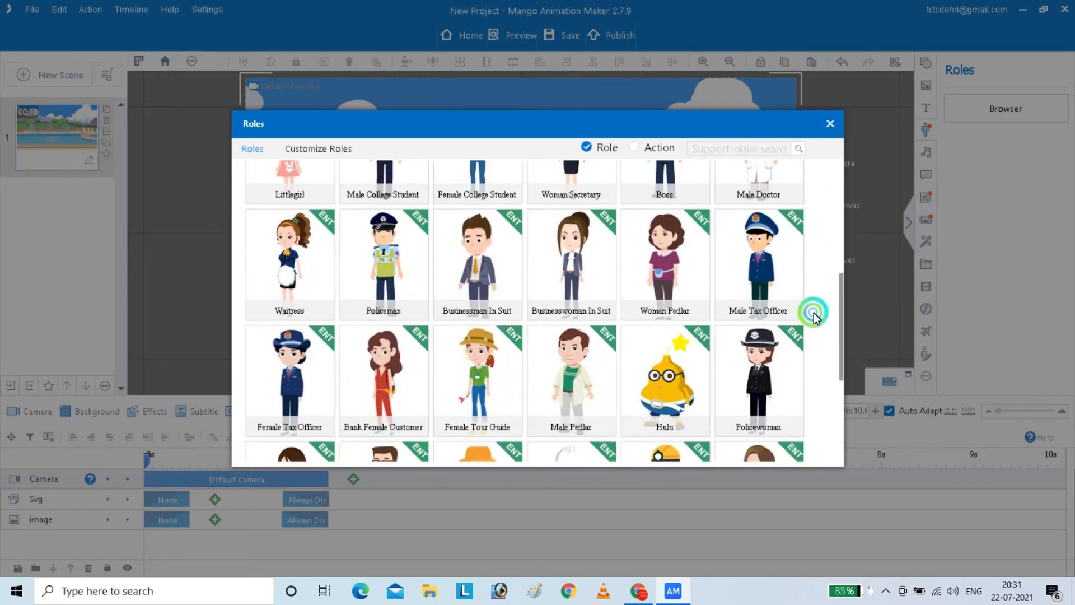
pyautogui.scroll(3, 811, 328)
pyautogui.click(831, 124)
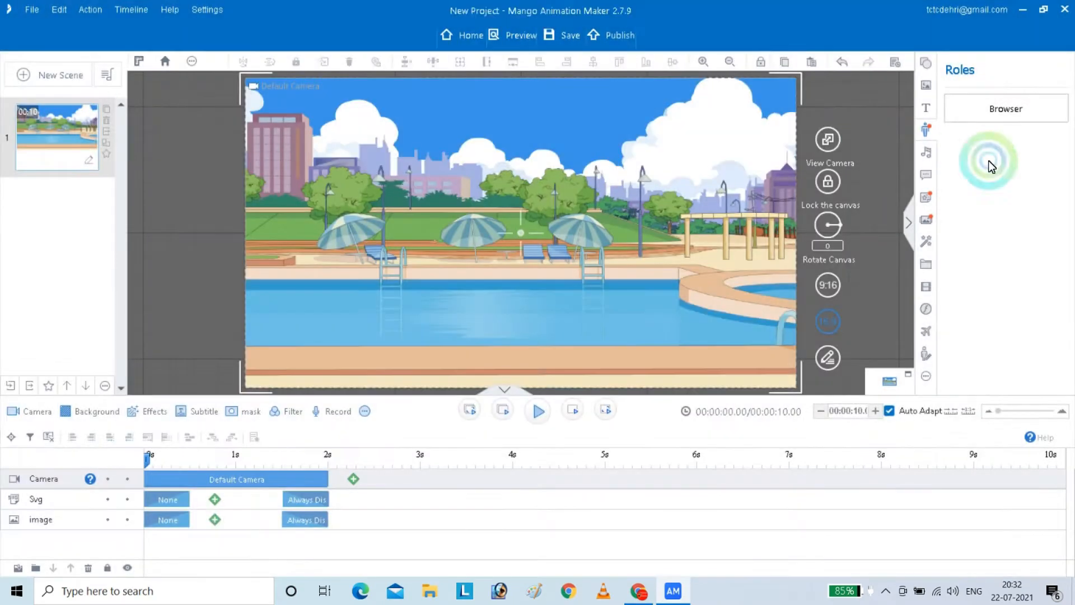
pyautogui.click(925, 310)
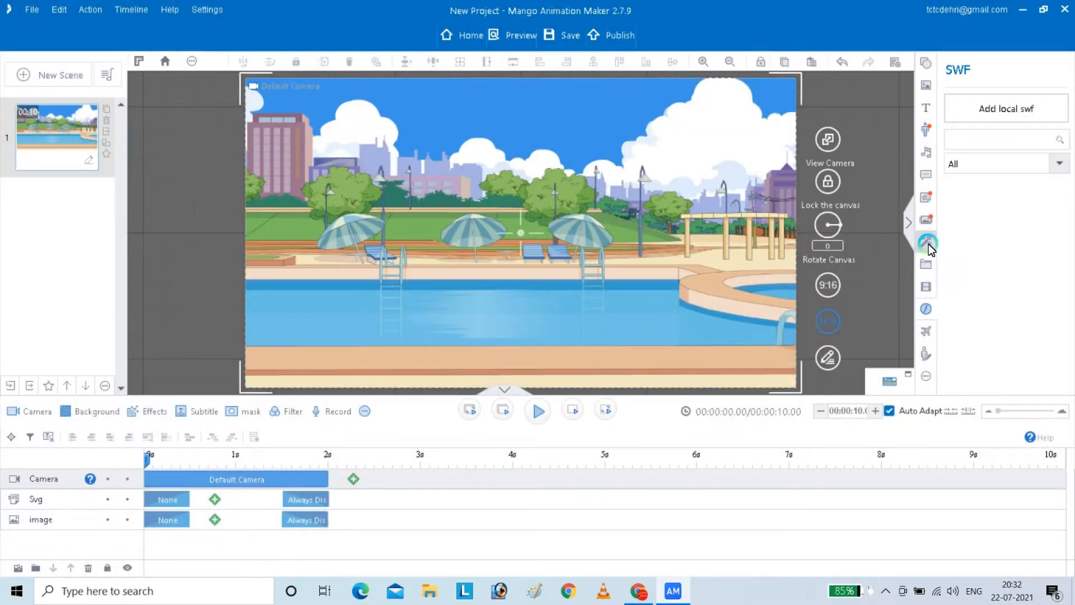
pyautogui.click(926, 286)
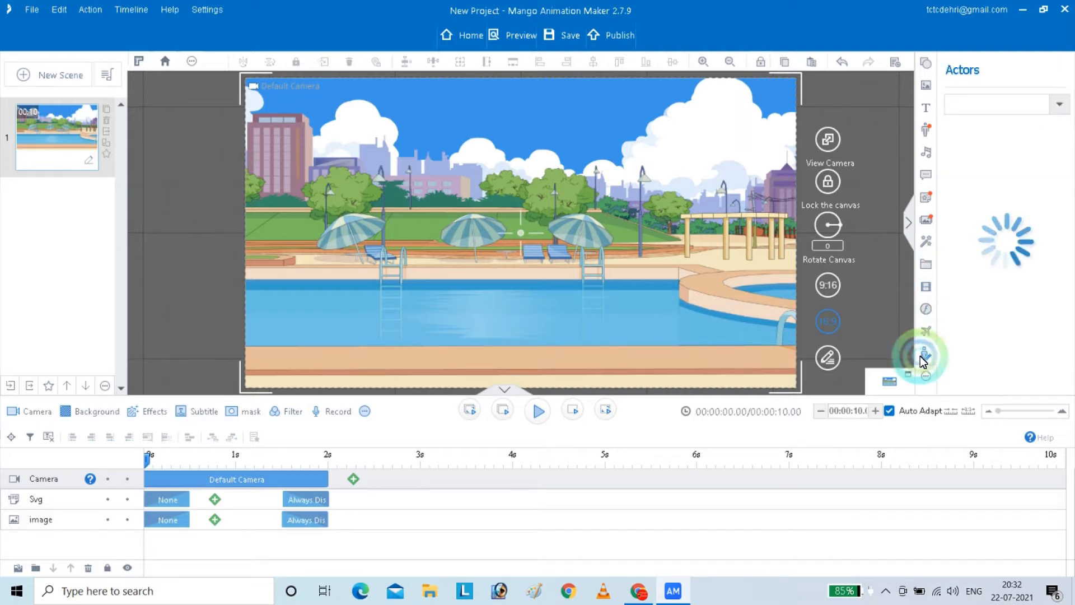
pyautogui.click(1058, 107)
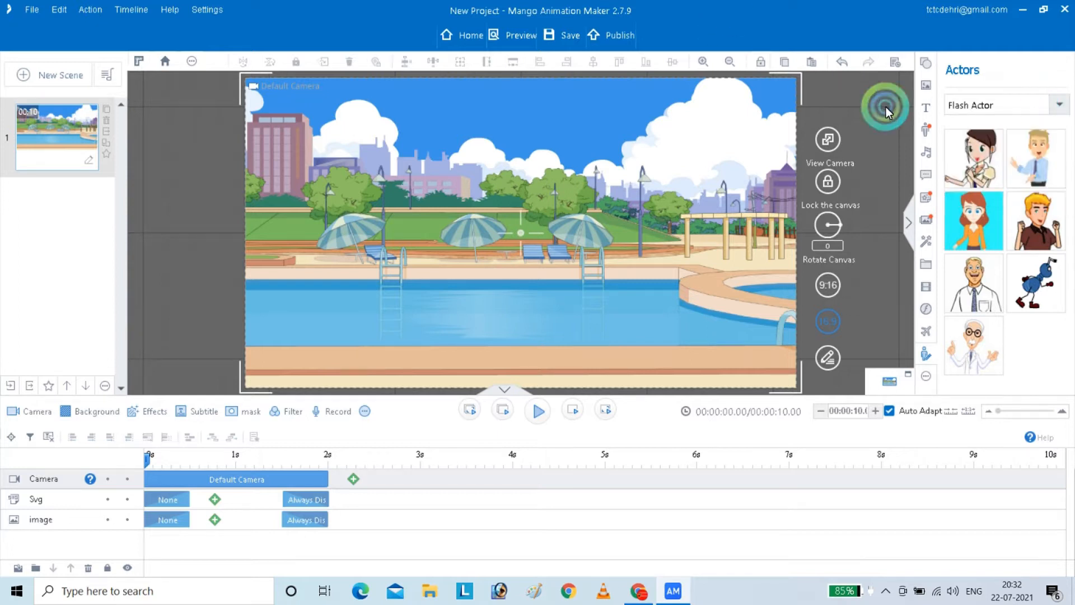
# Add the Mother role to the scene with the Wear out emotion action.
pyautogui.click(924, 126)
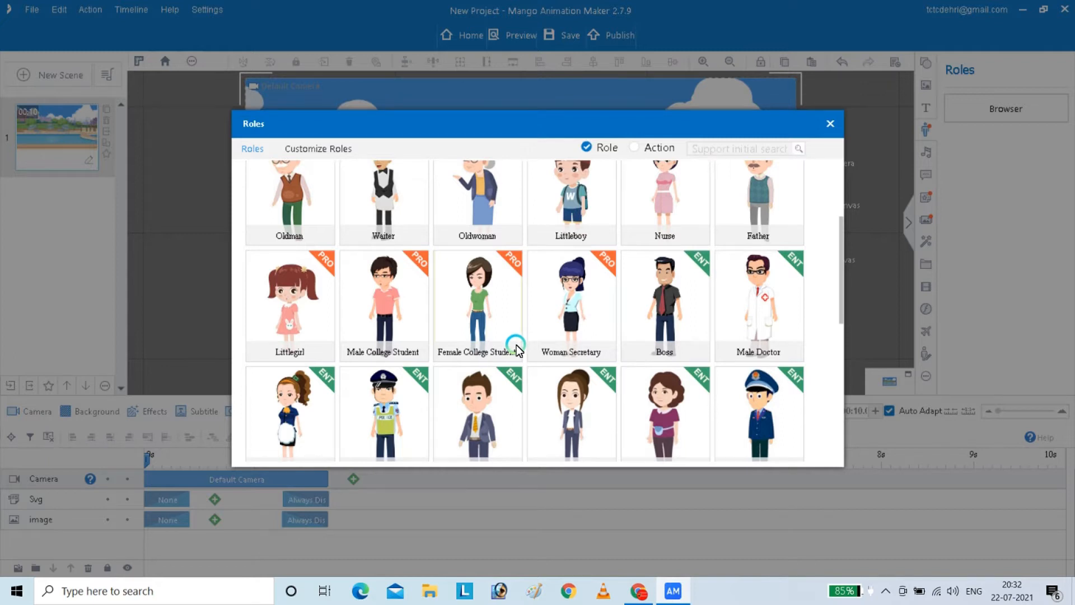
pyautogui.moveTo(839, 297); pyautogui.dragTo(840, 192)
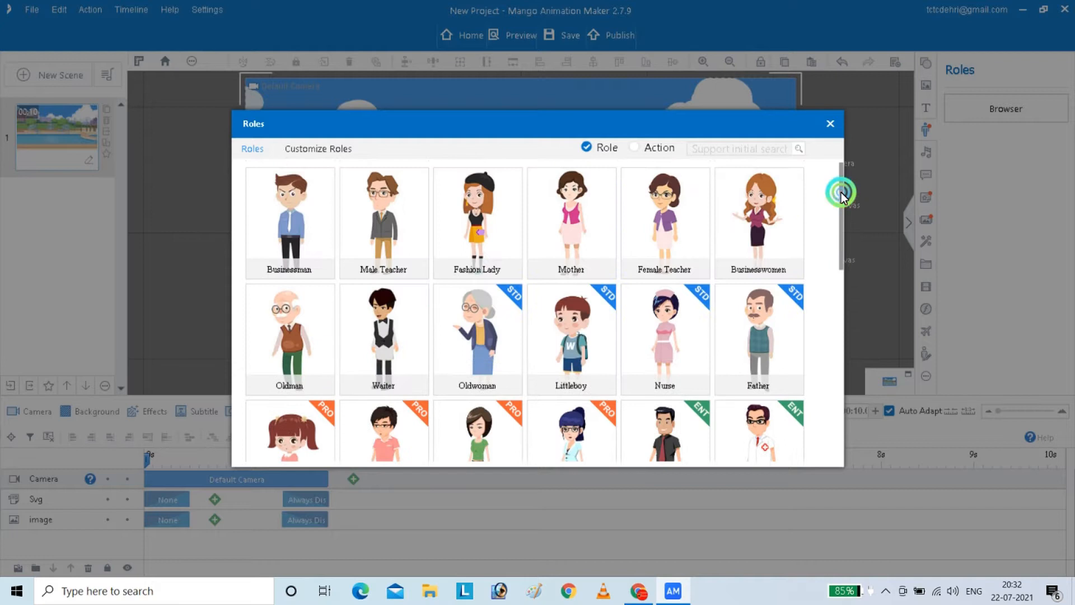
pyautogui.click(559, 224)
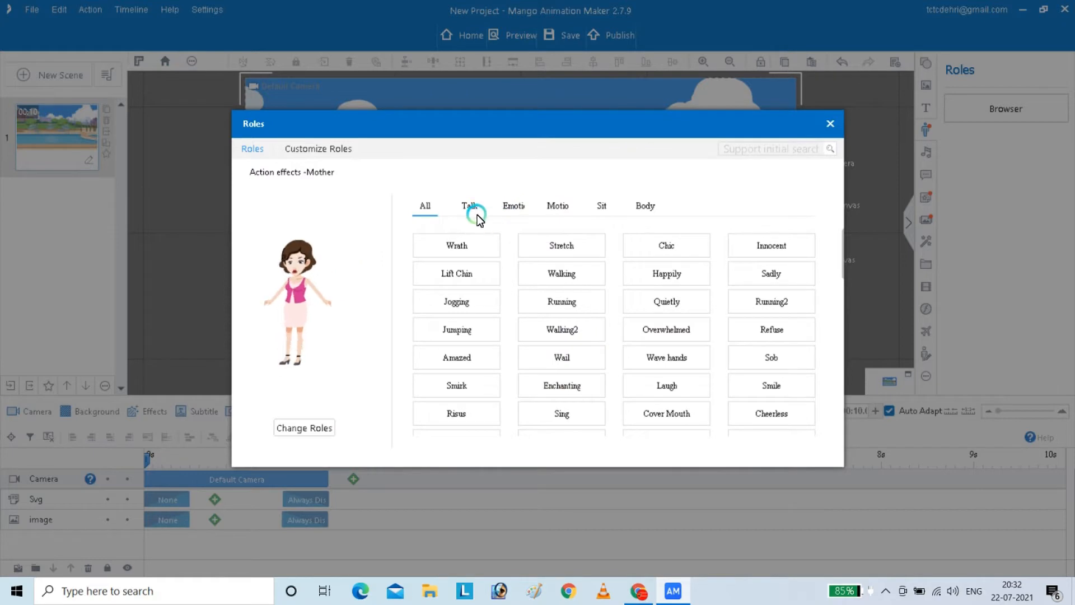
pyautogui.click(512, 206)
pyautogui.click(557, 417)
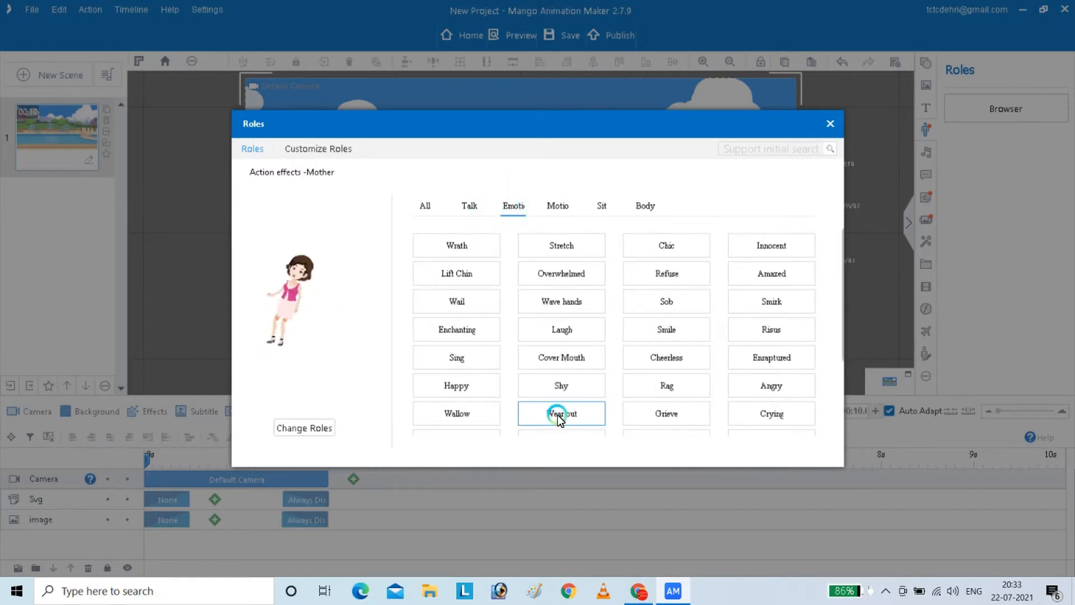
pyautogui.click(499, 409)
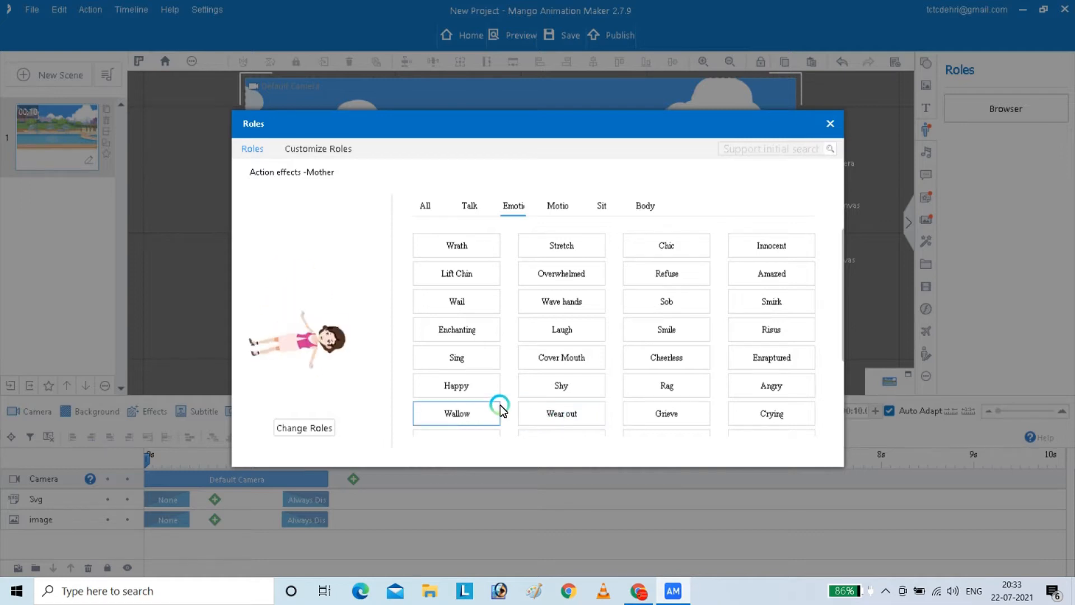
pyautogui.click(573, 408)
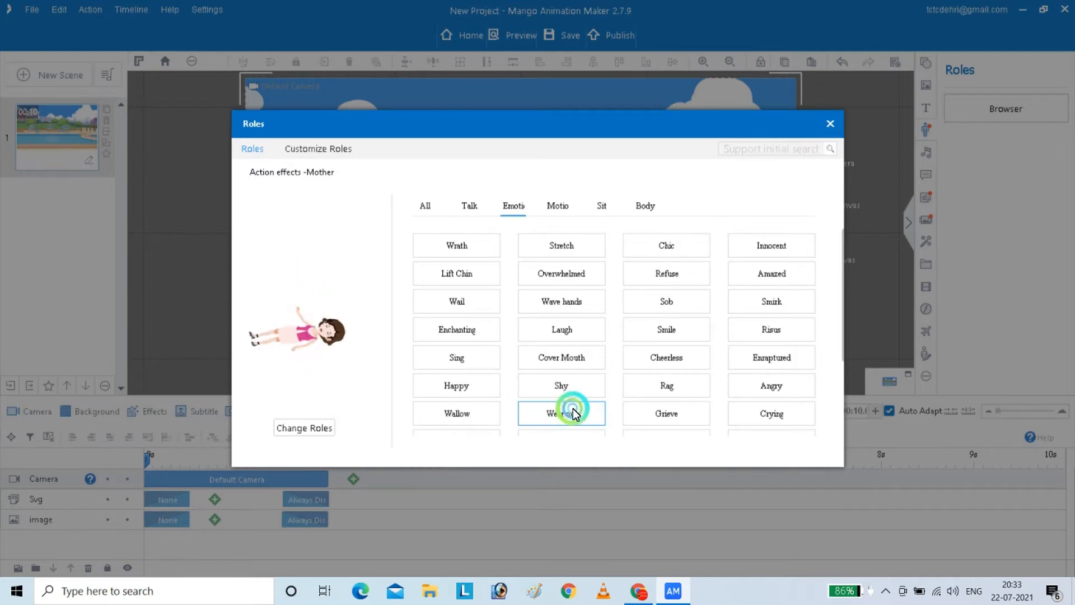
pyautogui.doubleClick(573, 409)
pyautogui.moveTo(569, 164); pyautogui.dragTo(740, 95)
pyautogui.click(697, 130)
# Adjust the Mother's Wear out action on the timeline so it ends at about 2 s, checking it in playback.
pyautogui.moveTo(185, 512); pyautogui.dragTo(407, 519)
pyautogui.click(539, 413)
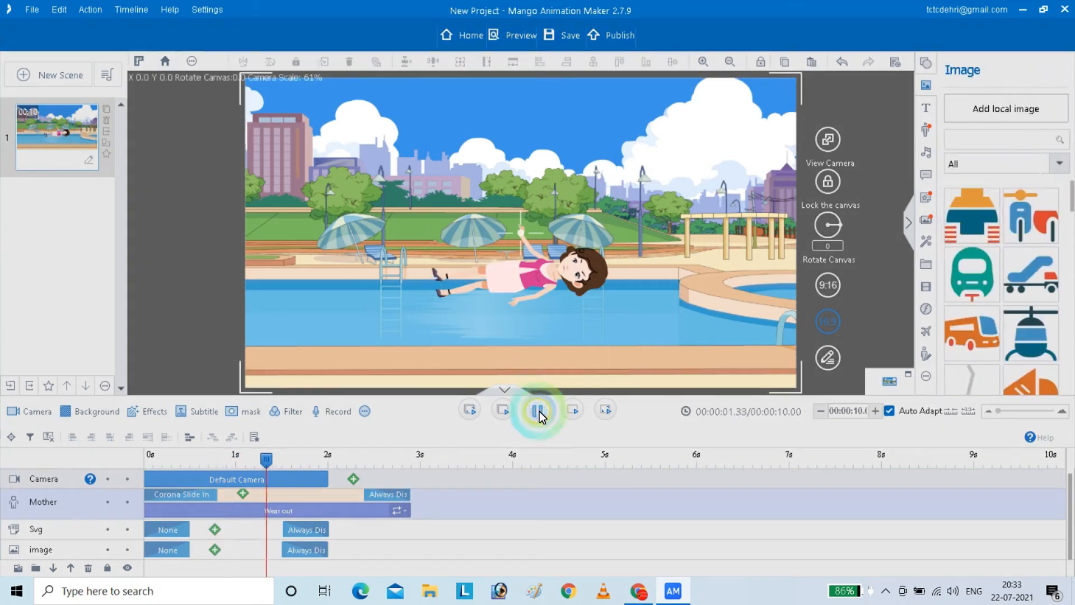
pyautogui.click(539, 411)
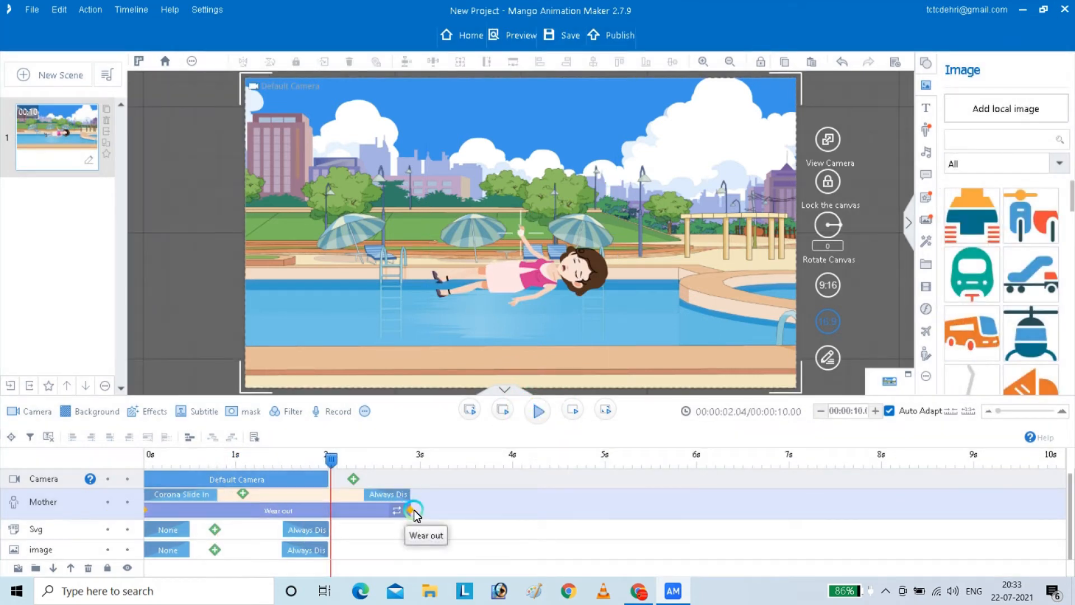
pyautogui.moveTo(374, 520); pyautogui.dragTo(331, 516)
# Move the Mother to the near pool edge in the scene's lower-left corner and play the scene from the start.
pyautogui.click(489, 306)
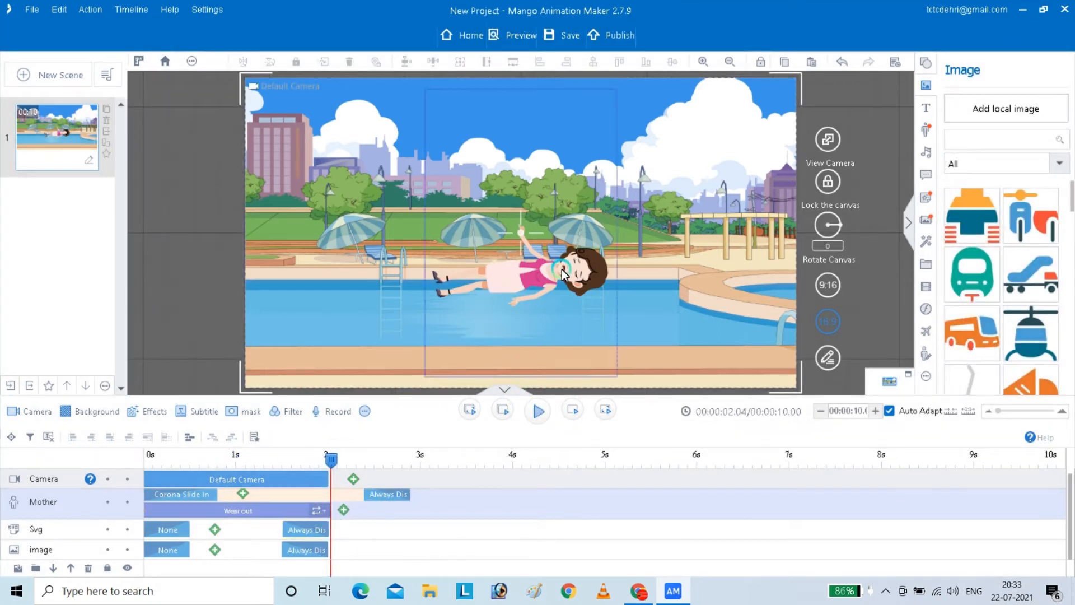
pyautogui.moveTo(489, 305); pyautogui.dragTo(378, 347)
pyautogui.moveTo(331, 459); pyautogui.dragTo(145, 459)
pyautogui.click(540, 418)
pyautogui.click(283, 472)
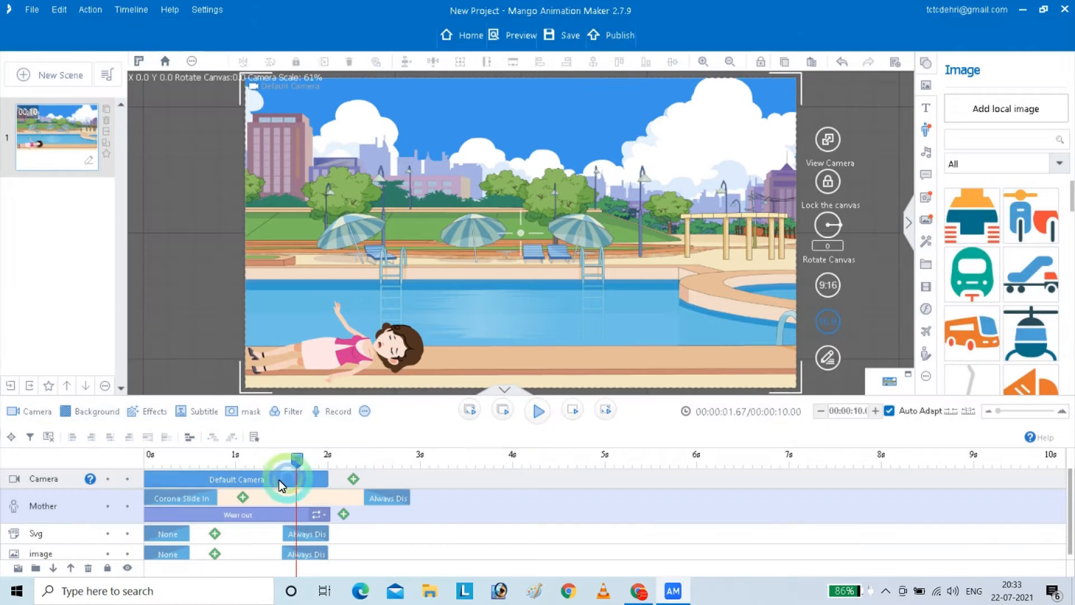
# Replace the Mother's Corona Slide In entrance effect with None and play back the scene.
pyautogui.doubleClick(197, 499)
pyautogui.moveTo(693, 240); pyautogui.dragTo(693, 168)
pyautogui.click(87, 209)
pyautogui.click(602, 469)
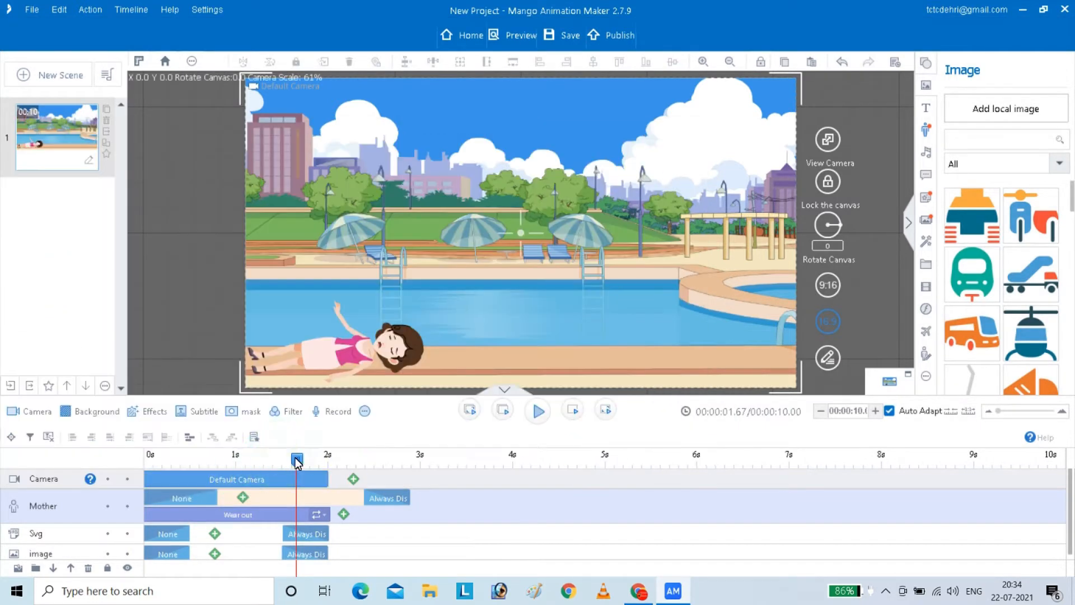
pyautogui.click(536, 414)
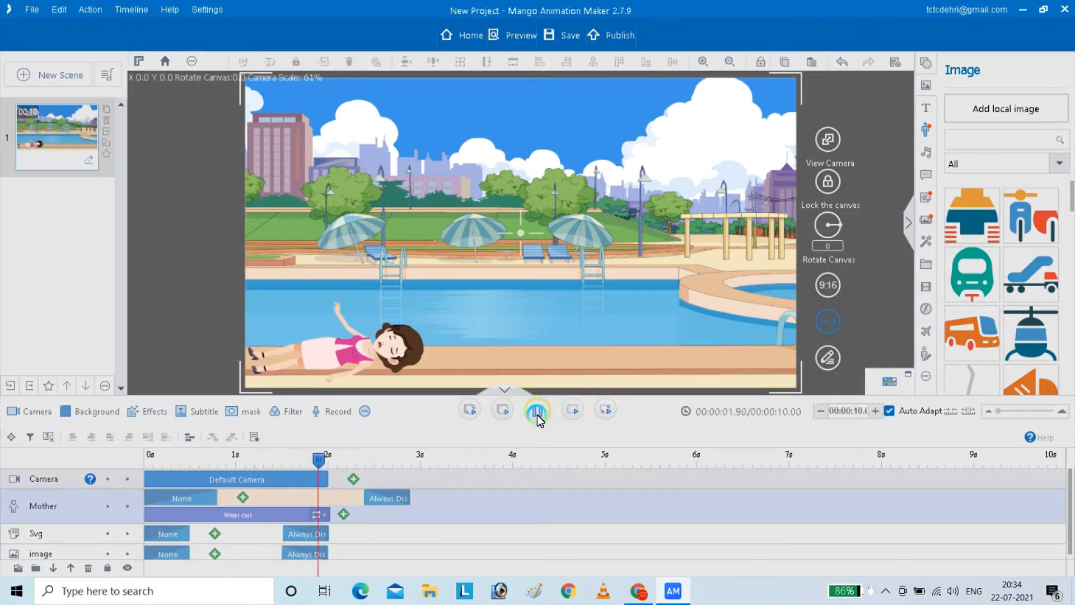
pyautogui.click(537, 414)
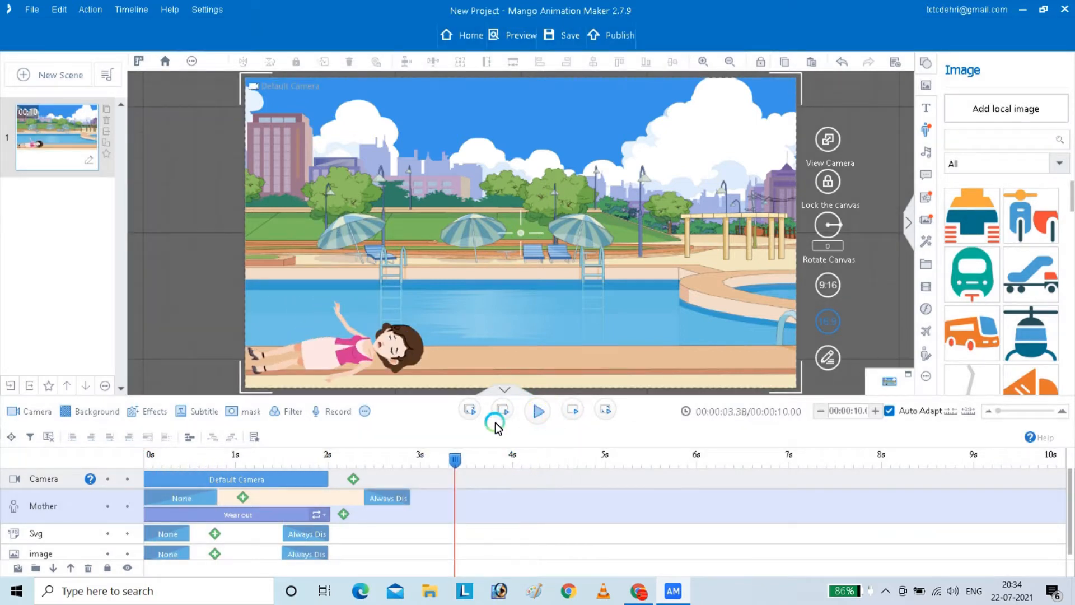
# Add the Bank Lobby Manager role with the Walking2 motion action, with the playhead at about 2 s.
pyautogui.moveTo(452, 461); pyautogui.dragTo(333, 500)
pyautogui.click(1035, 152)
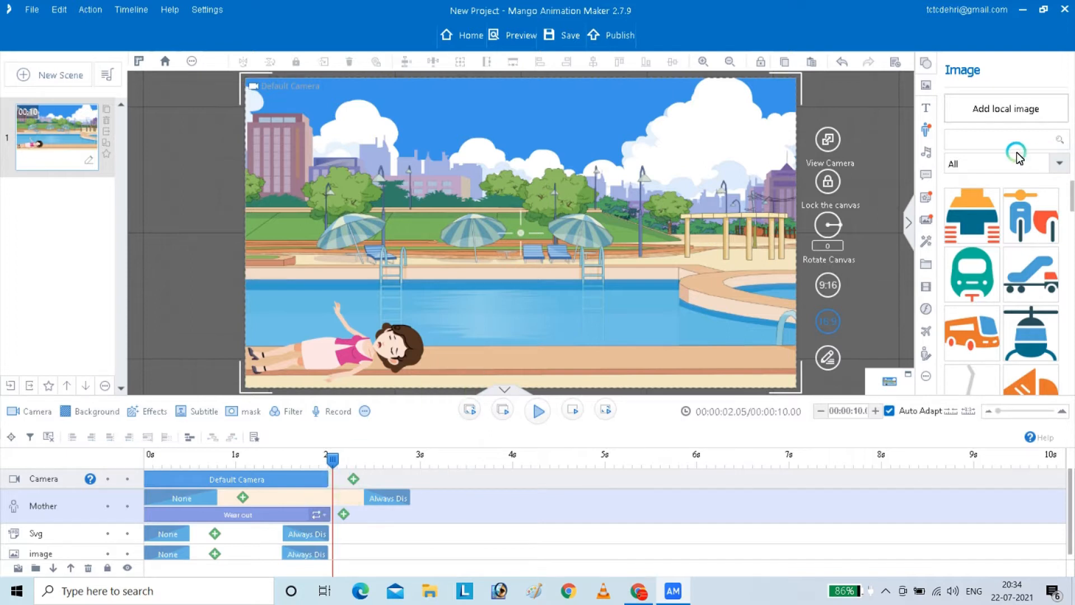
pyautogui.click(926, 133)
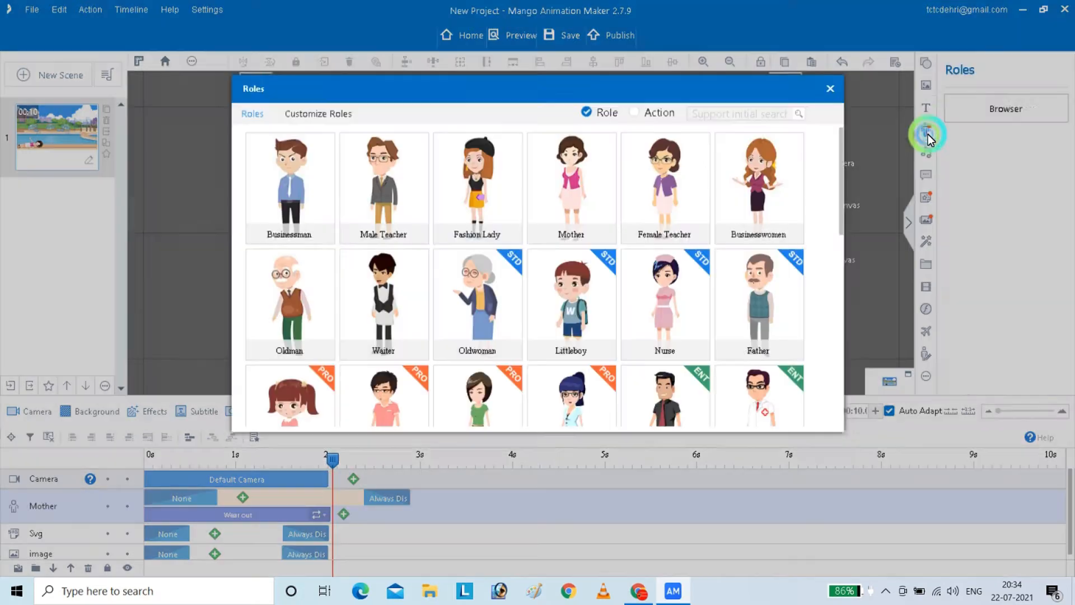
pyautogui.moveTo(845, 227); pyautogui.dragTo(830, 376)
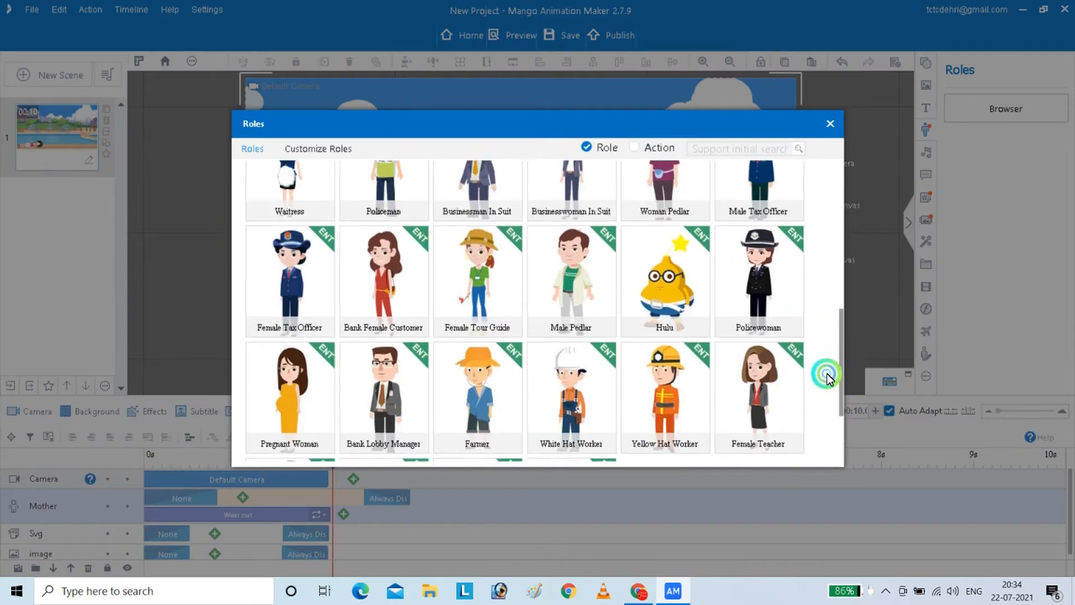
pyautogui.click(388, 388)
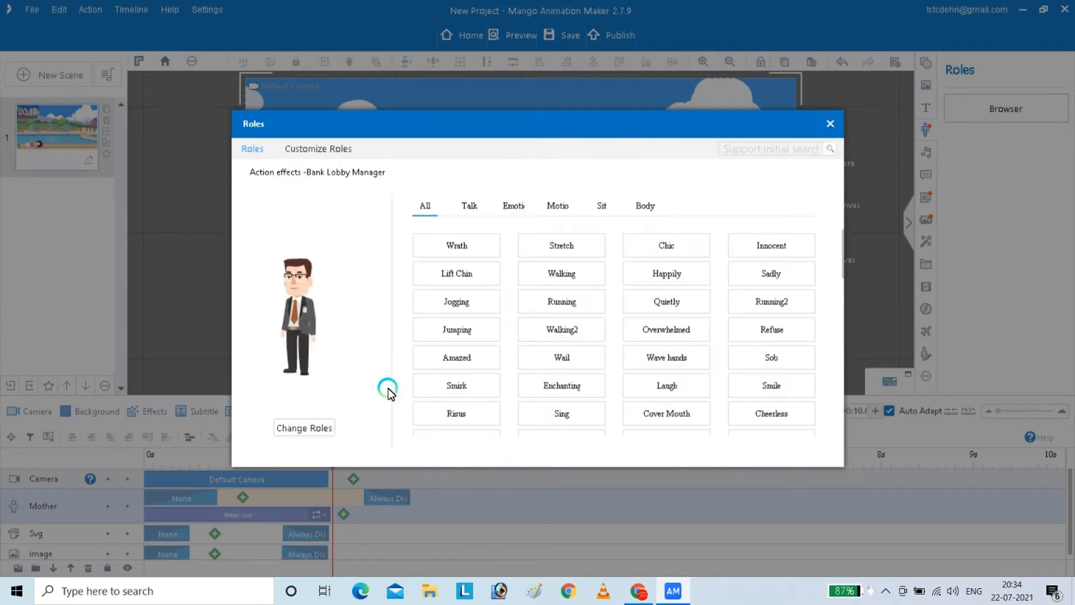
pyautogui.click(558, 206)
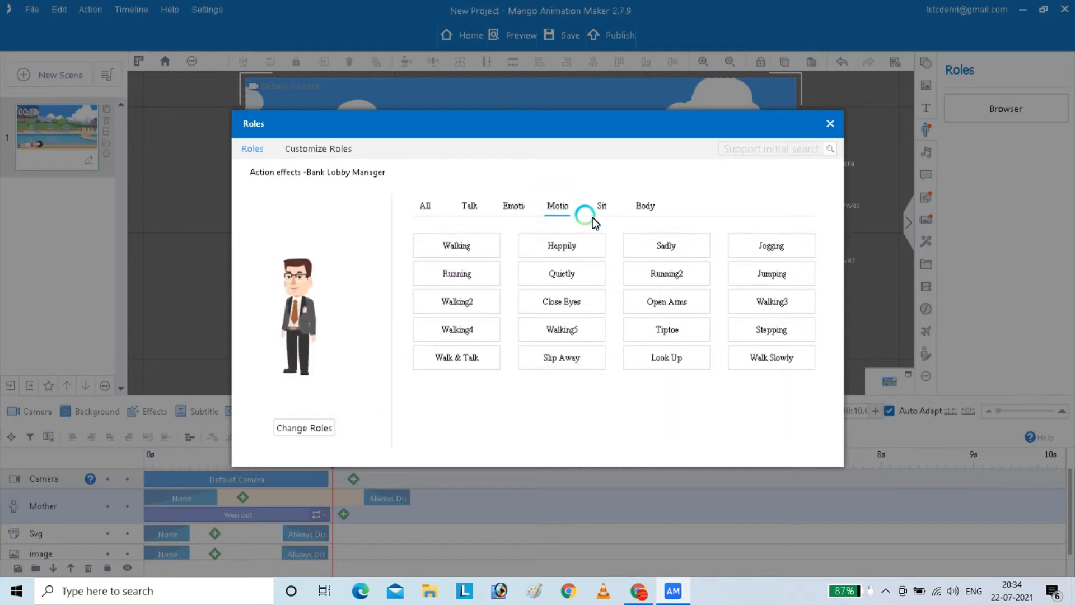
pyautogui.click(761, 357)
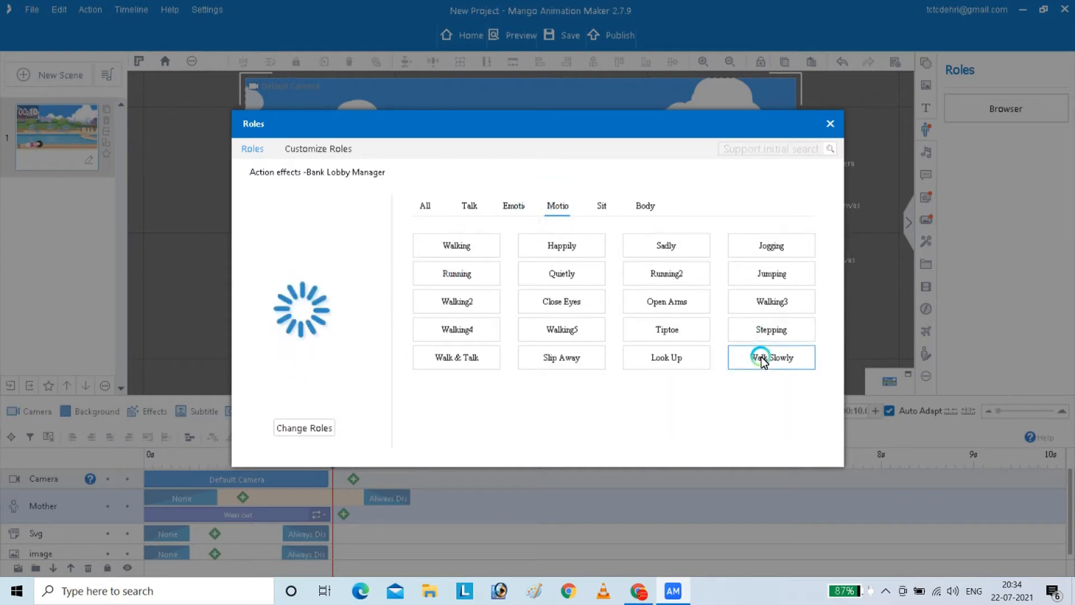
pyautogui.click(658, 349)
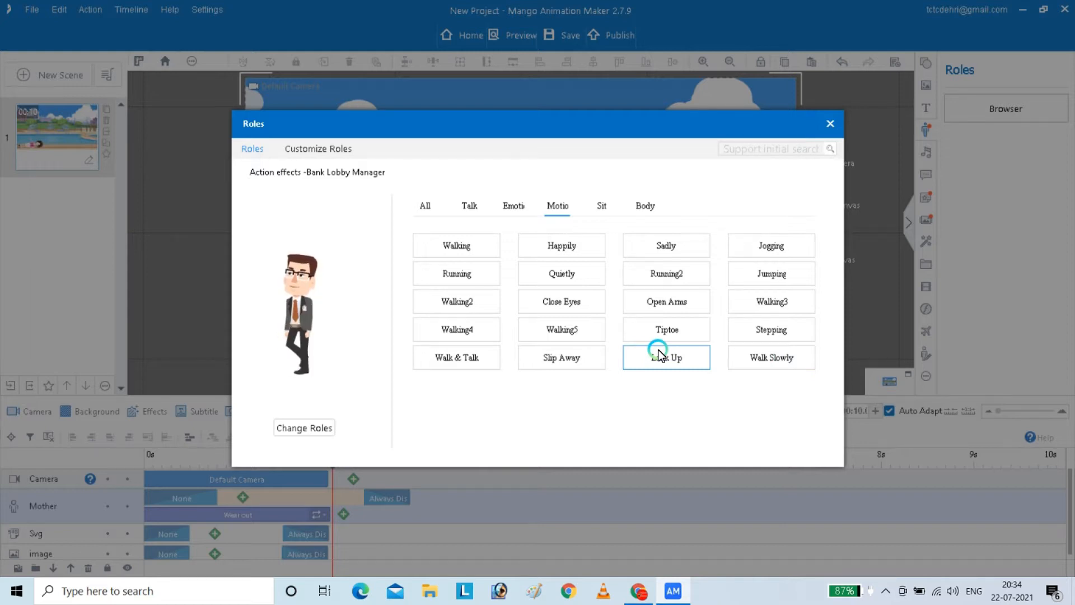
pyautogui.click(425, 326)
pyautogui.click(453, 303)
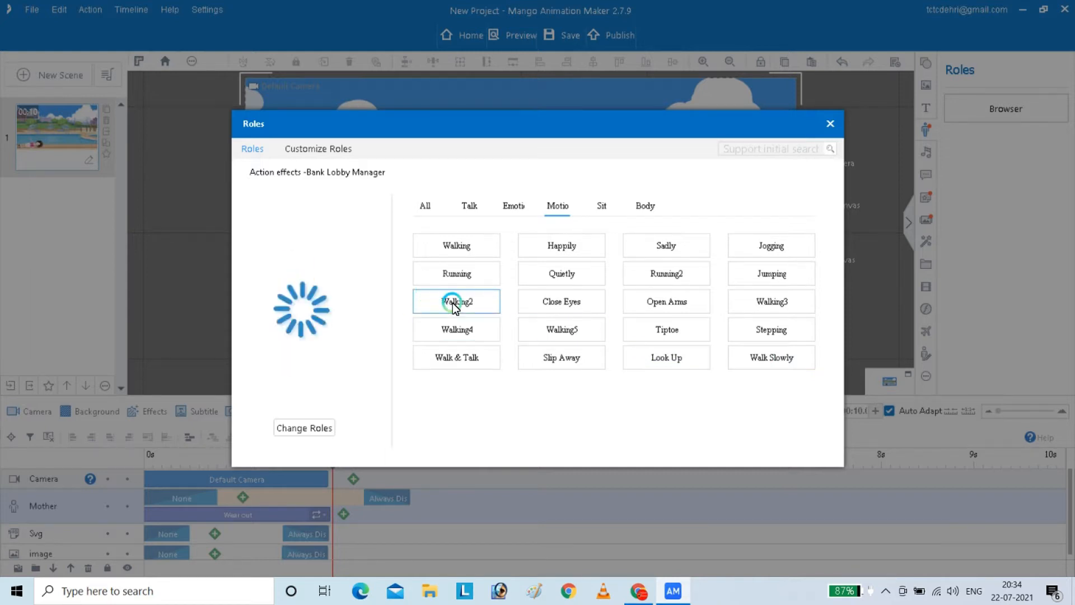
pyautogui.doubleClick(452, 303)
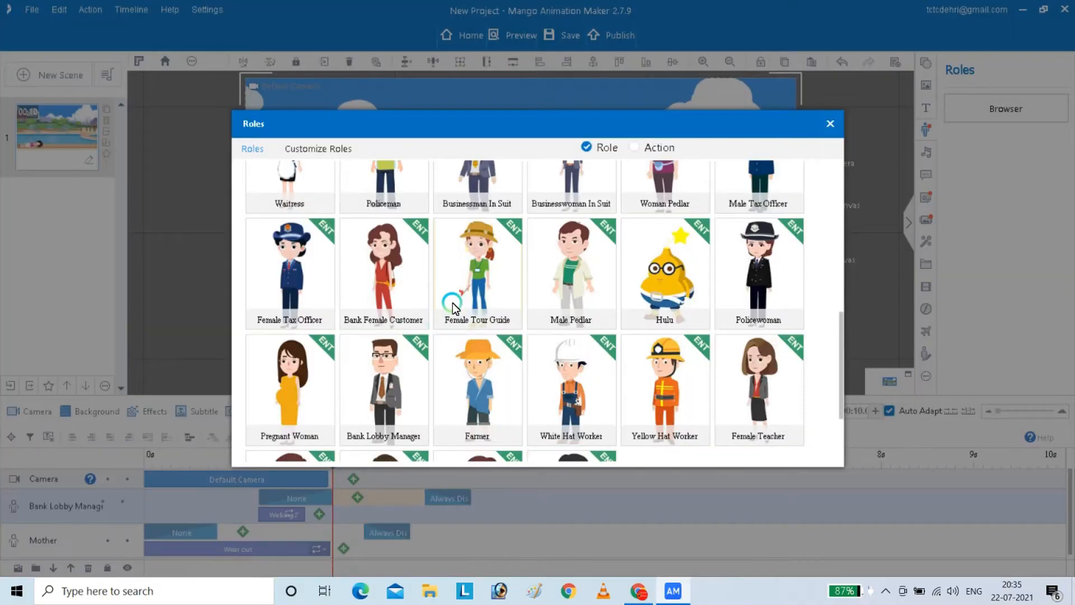
pyautogui.moveTo(568, 163); pyautogui.dragTo(610, 133)
# Place the Bank Lobby Manager at the right edge of the scene, at about X 612, Y 80.
pyautogui.click(550, 218)
pyautogui.moveTo(550, 218); pyautogui.dragTo(815, 257)
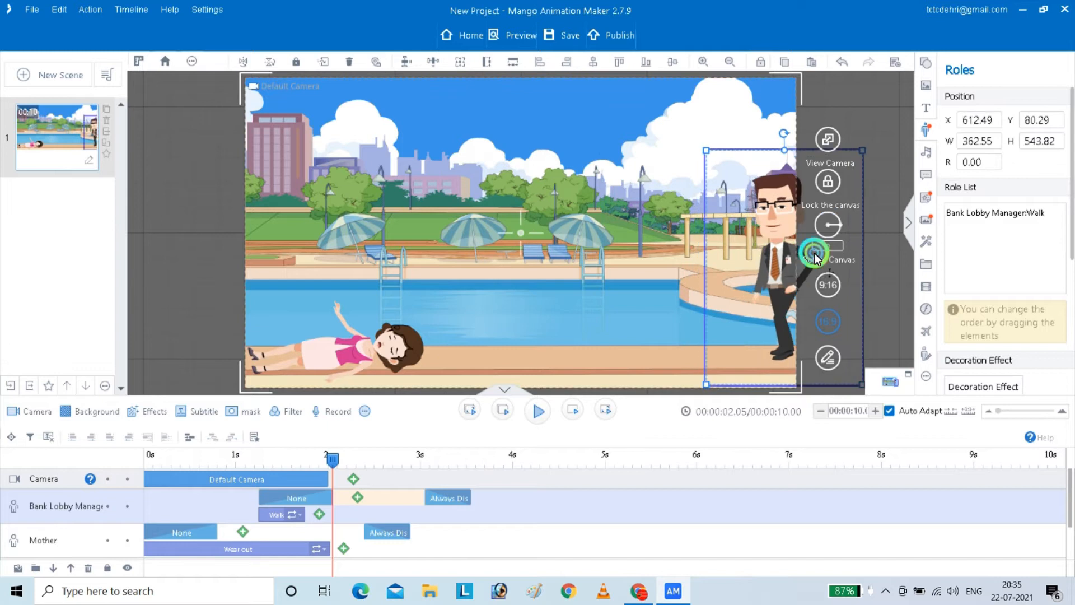
pyautogui.click(618, 298)
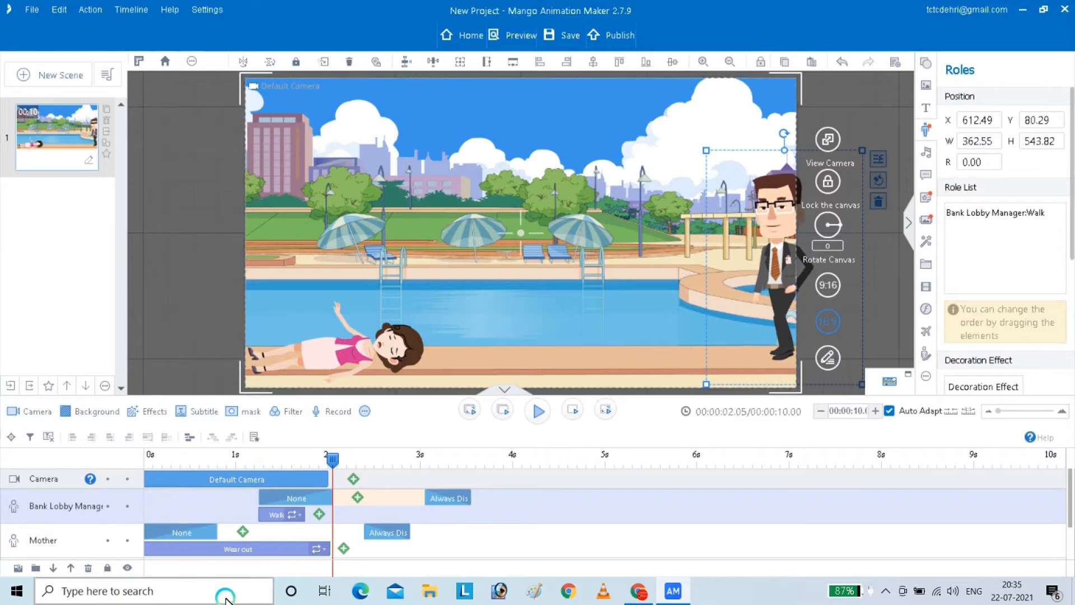
# Make the Bank Lobby Manager's entrance and walking action start at about 2 s and add a Move emphasis effect.
pyautogui.moveTo(325, 498); pyautogui.dragTo(374, 499)
pyautogui.click(369, 516)
pyautogui.click(367, 496)
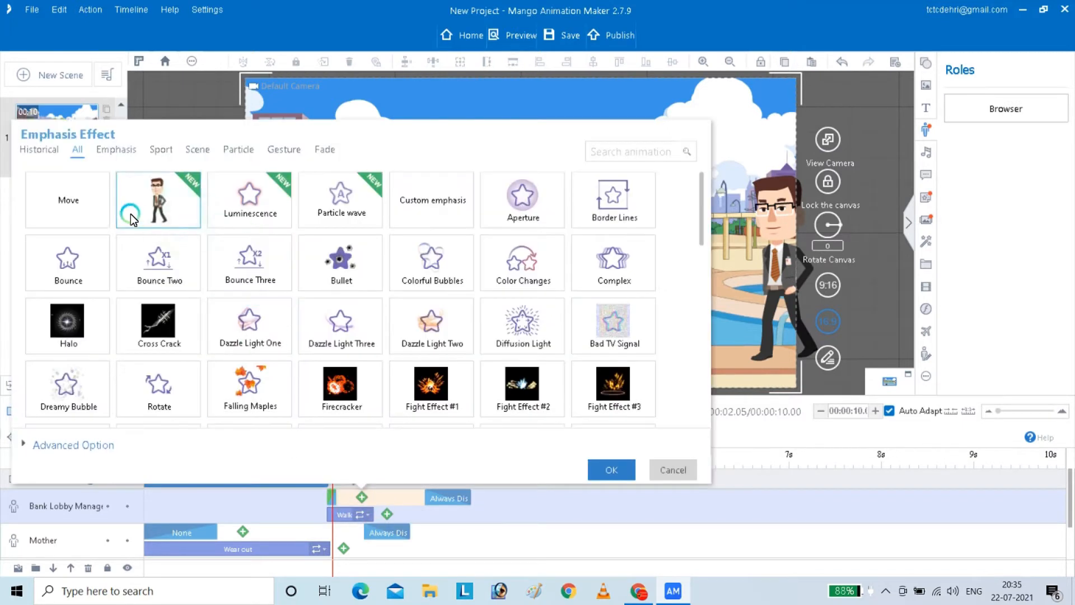
pyautogui.click(67, 203)
pyautogui.click(409, 402)
pyautogui.click(614, 472)
pyautogui.click(748, 386)
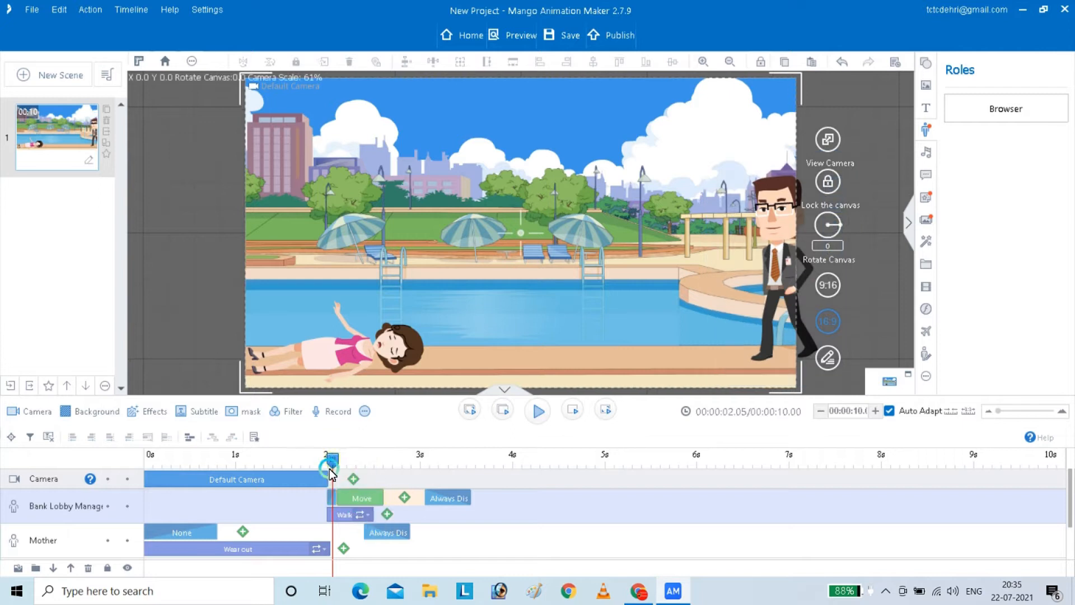
# Set the destination of the Bank Lobby Manager's Move effect near the middle of the scene, at about X -120, Y 90.
pyautogui.click(384, 460)
pyautogui.click(890, 410)
pyautogui.moveTo(855, 335); pyautogui.dragTo(498, 273)
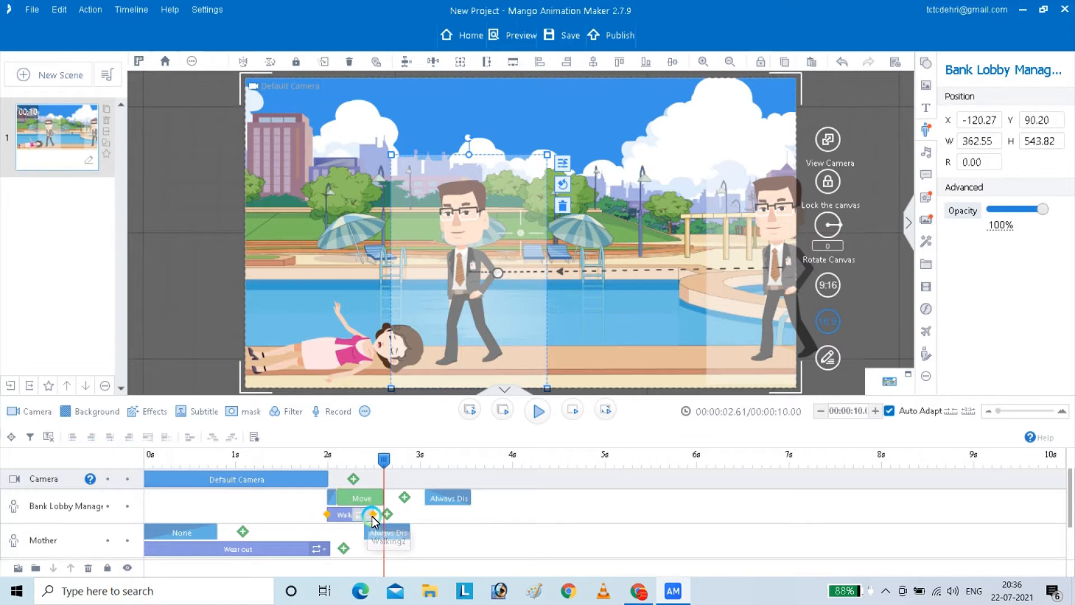
# Extend the Bank Lobby Manager's Walking2 action and Move effect to end at about 6.8 s and play back the scene.
pyautogui.moveTo(374, 518); pyautogui.dragTo(630, 529)
pyautogui.moveTo(385, 500); pyautogui.dragTo(629, 504)
pyautogui.click(384, 459)
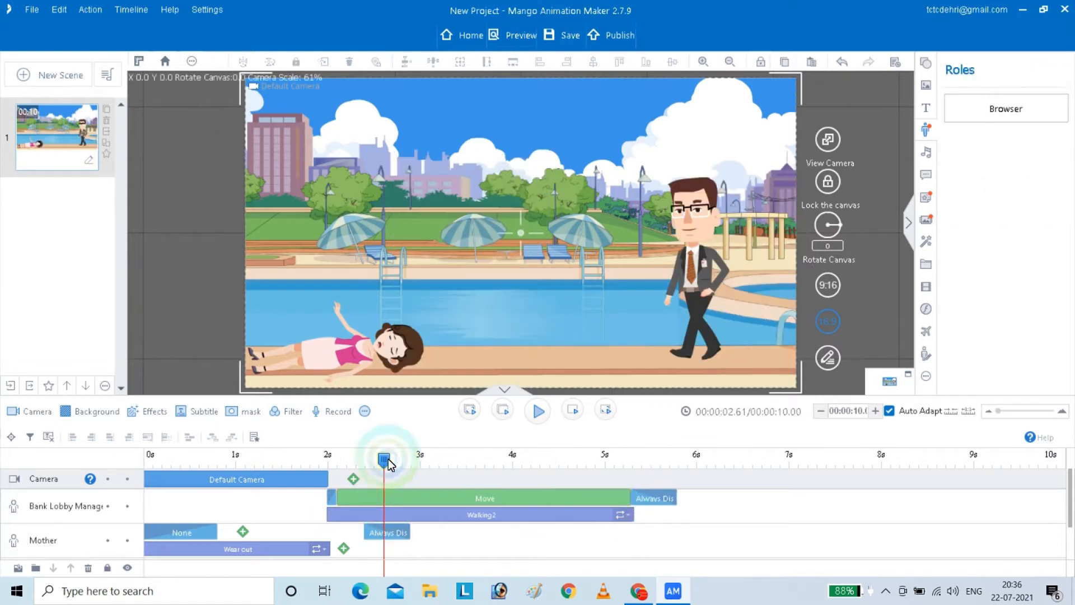
pyautogui.moveTo(385, 459); pyautogui.dragTo(687, 459)
pyautogui.moveTo(633, 514); pyautogui.dragTo(773, 514)
pyautogui.moveTo(630, 499); pyautogui.dragTo(773, 499)
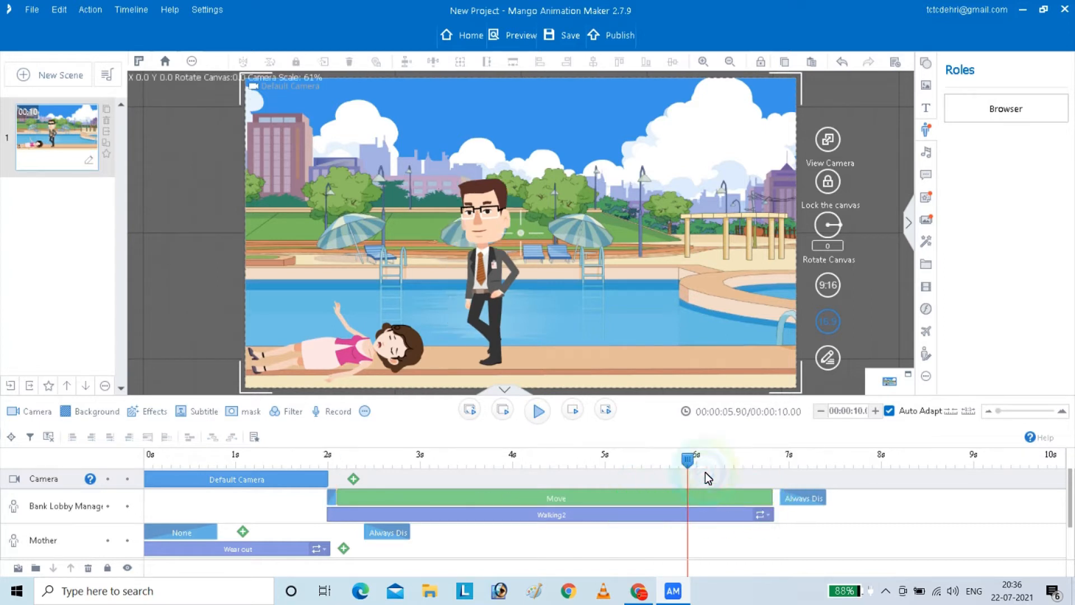
pyautogui.moveTo(686, 461); pyautogui.dragTo(173, 470)
pyautogui.press('space')
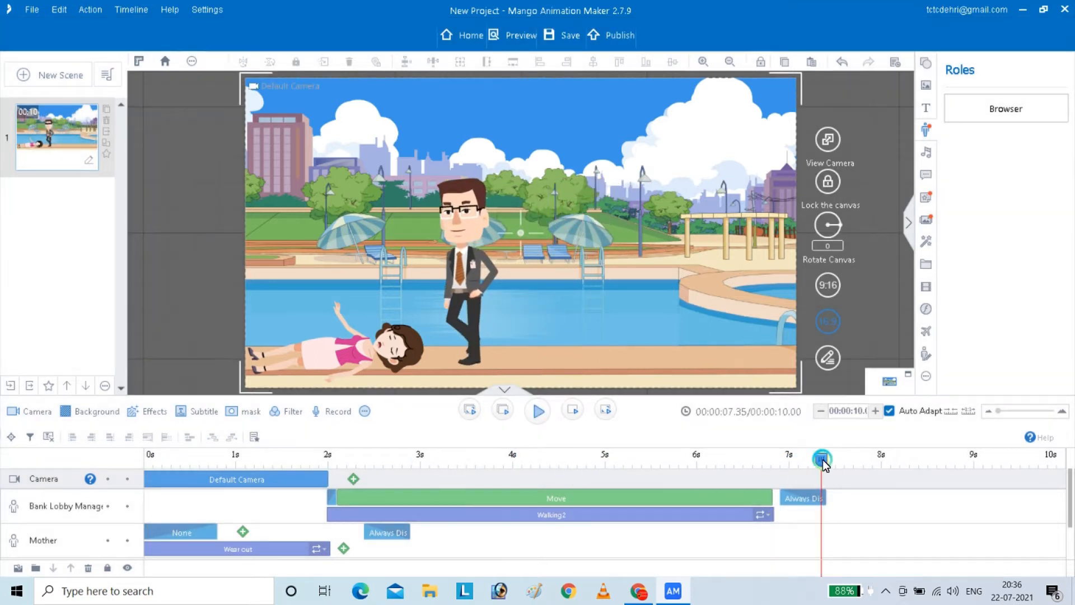
# Add the Boss role with the Look Up motion action, with the playhead at about 2.6 s.
pyautogui.moveTo(823, 462); pyautogui.dragTo(383, 481)
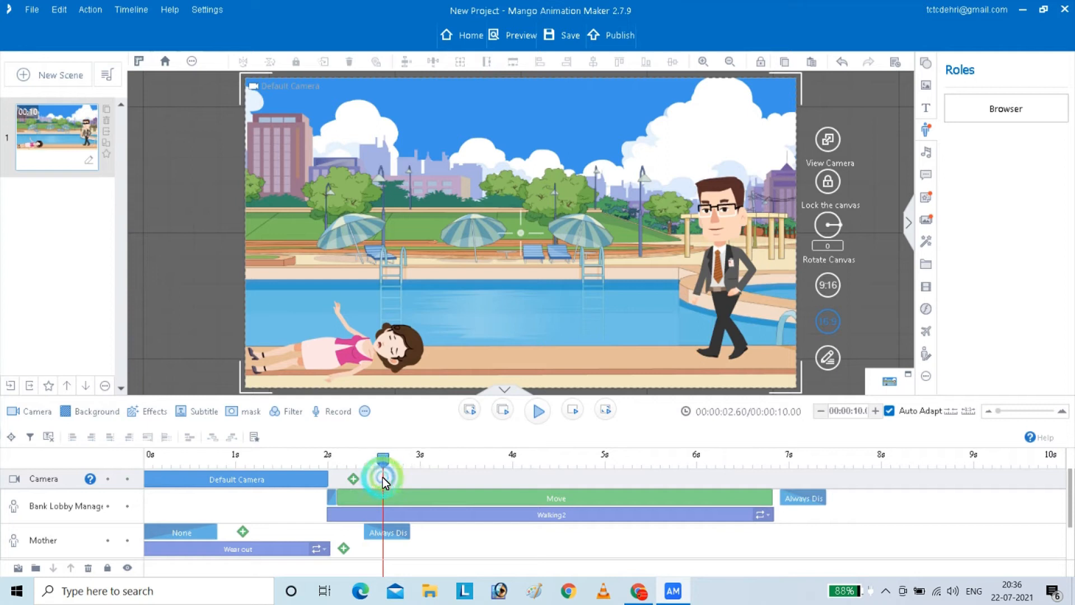
pyautogui.click(925, 129)
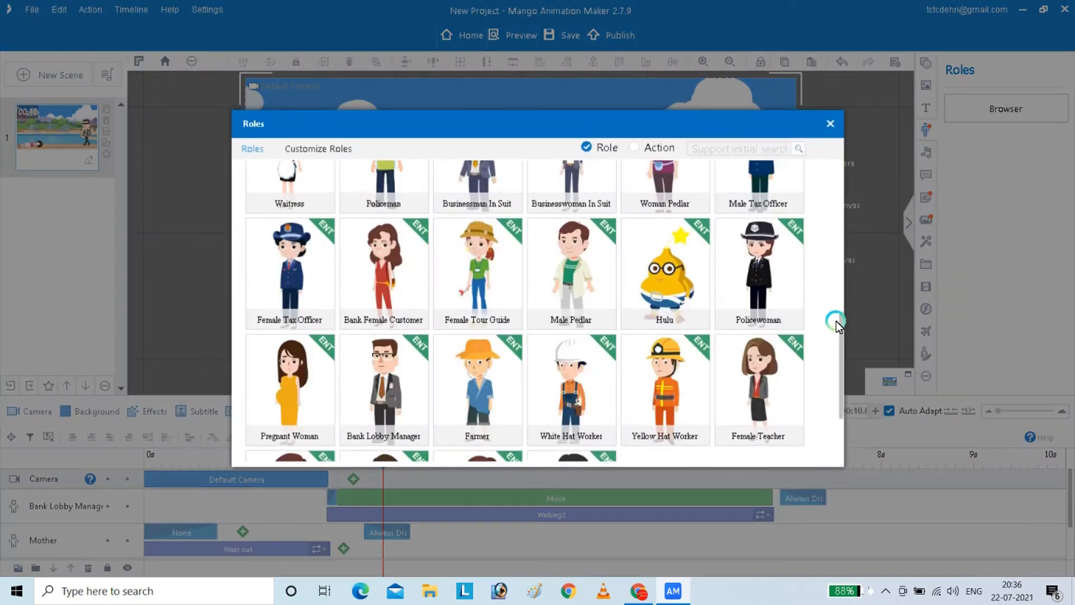
pyautogui.moveTo(840, 347); pyautogui.dragTo(828, 248)
pyautogui.click(666, 264)
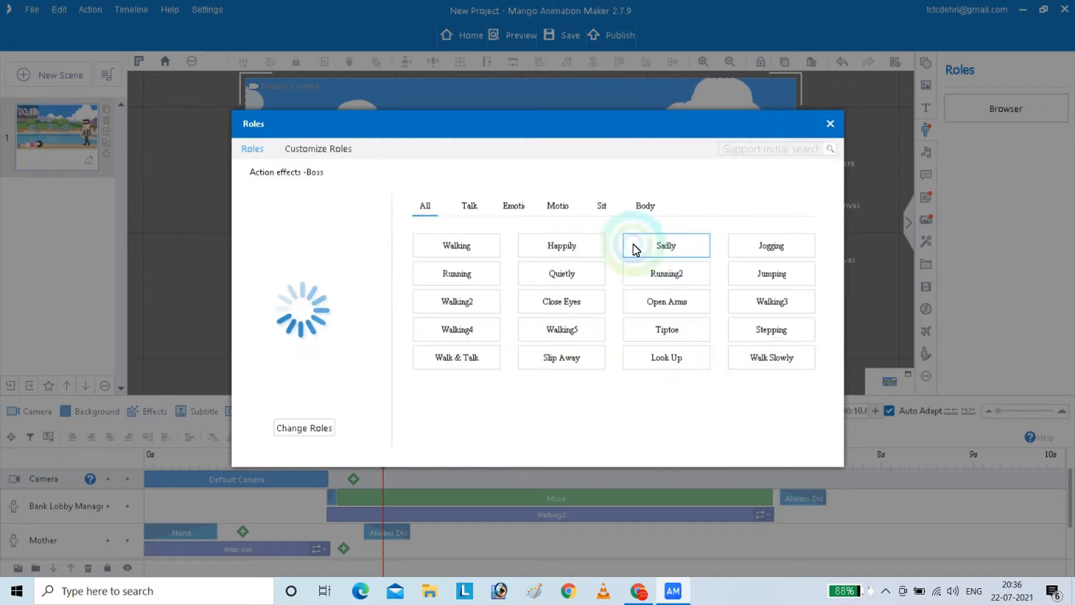
pyautogui.click(563, 207)
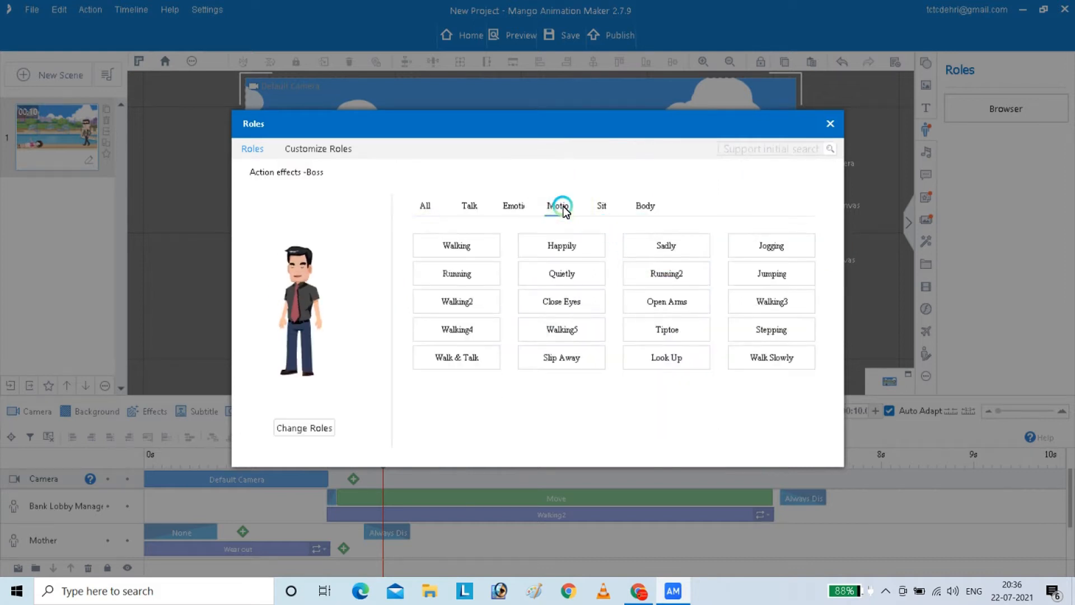
pyautogui.click(563, 256)
pyautogui.click(564, 273)
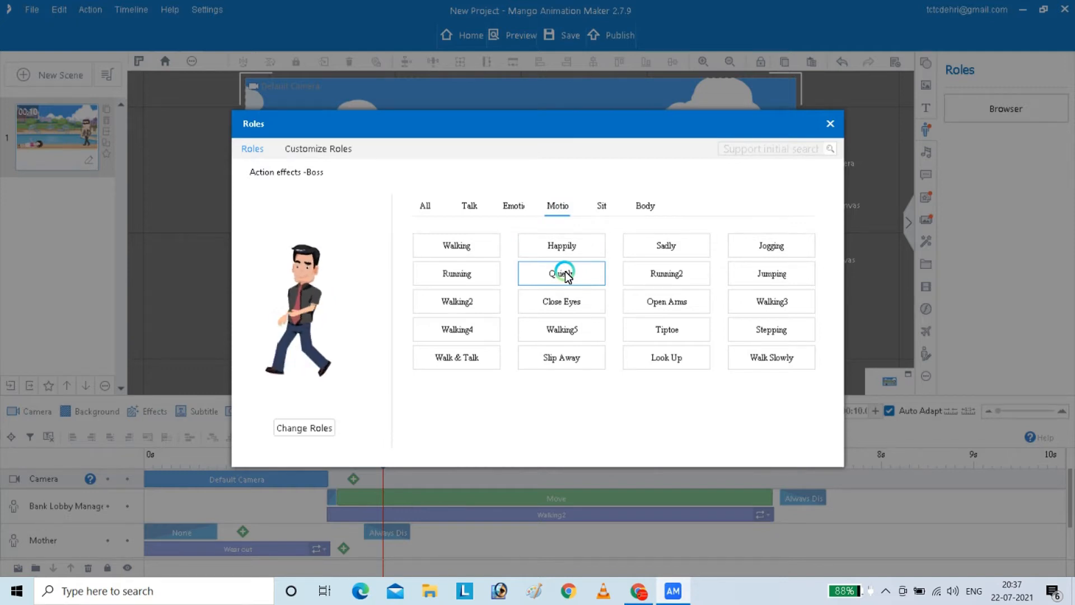
pyautogui.click(680, 349)
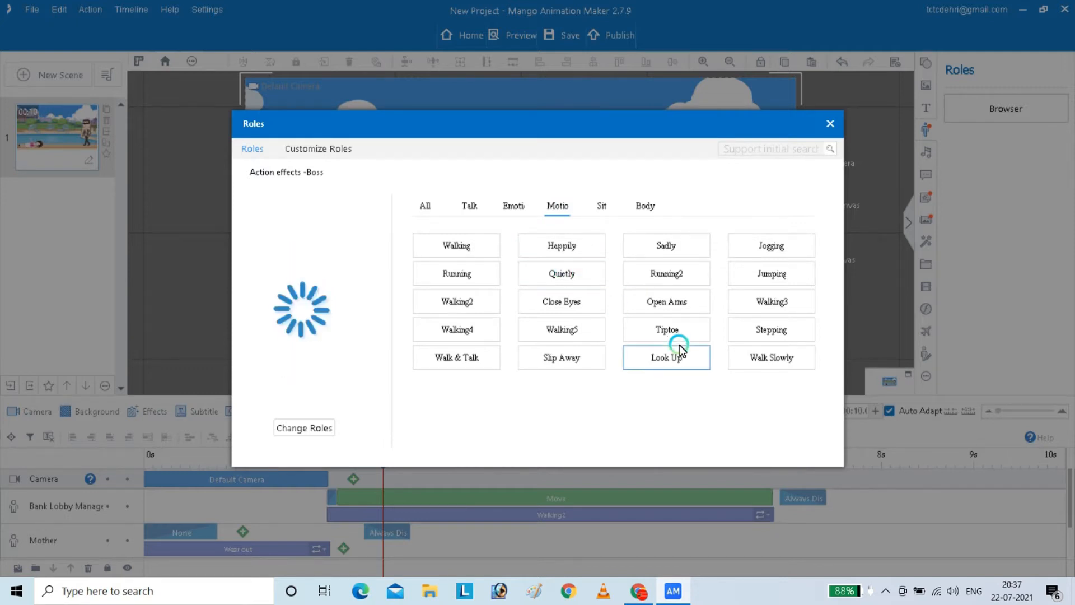
pyautogui.doubleClick(680, 348)
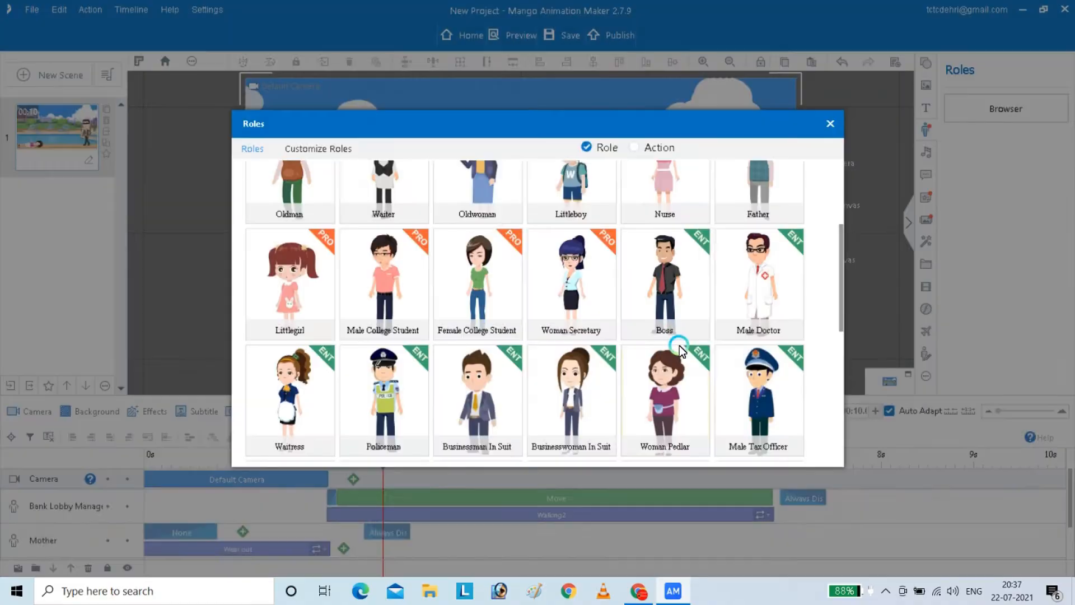
# Resize the Boss to about 365 by 547 and place him at the right edge of the scene, at about X 621, Y 121.
pyautogui.moveTo(344, 497)
pyautogui.mouseDown()
pyautogui.moveTo(371, 495)
pyautogui.moveTo(345, 498)
pyautogui.mouseUp()
pyautogui.click(489, 266)
pyautogui.moveTo(569, 162); pyautogui.dragTo(615, 143)
pyautogui.moveTo(537, 197); pyautogui.dragTo(801, 236)
pyautogui.moveTo(737, 191); pyautogui.dragTo(718, 149)
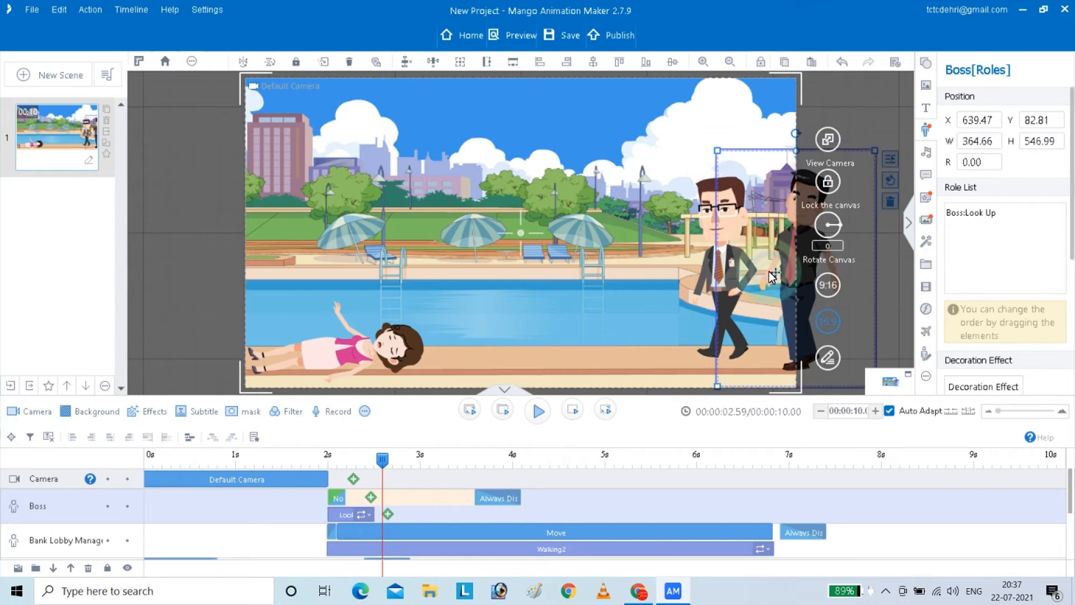
pyautogui.moveTo(771, 274); pyautogui.dragTo(764, 290)
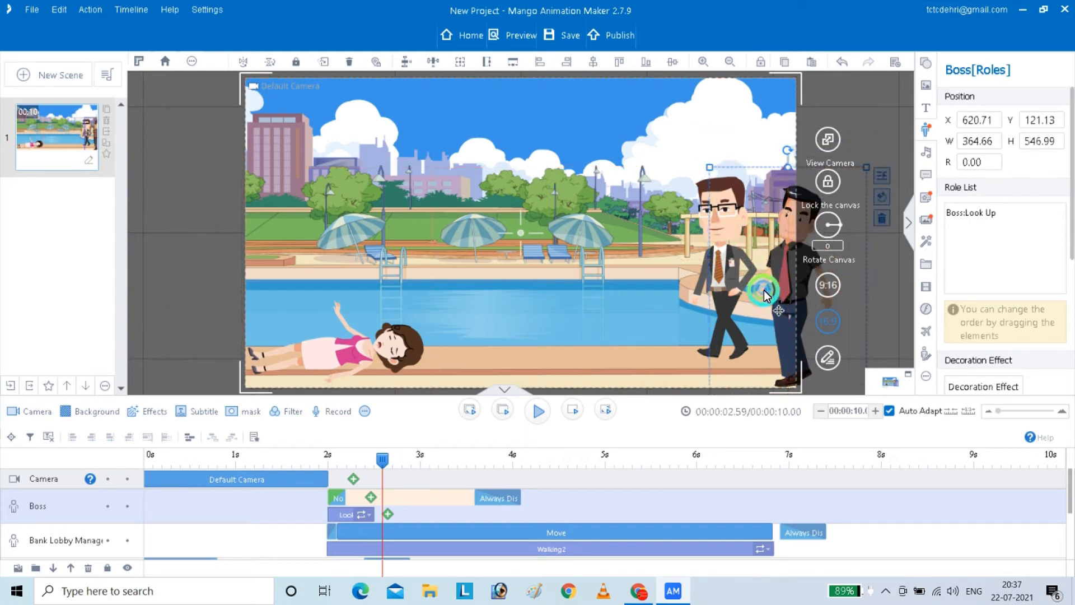
# Extend the Boss's Look Up action to about 6.8 s and add a Move emphasis effect with the constant curve preset.
pyautogui.click(463, 499)
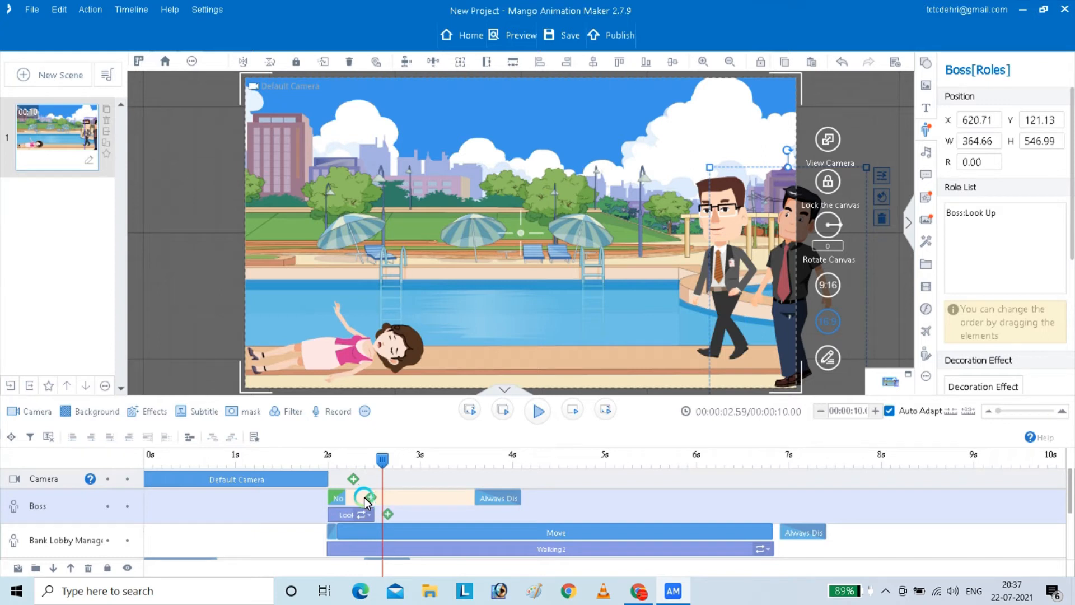
pyautogui.moveTo(374, 518); pyautogui.dragTo(768, 512)
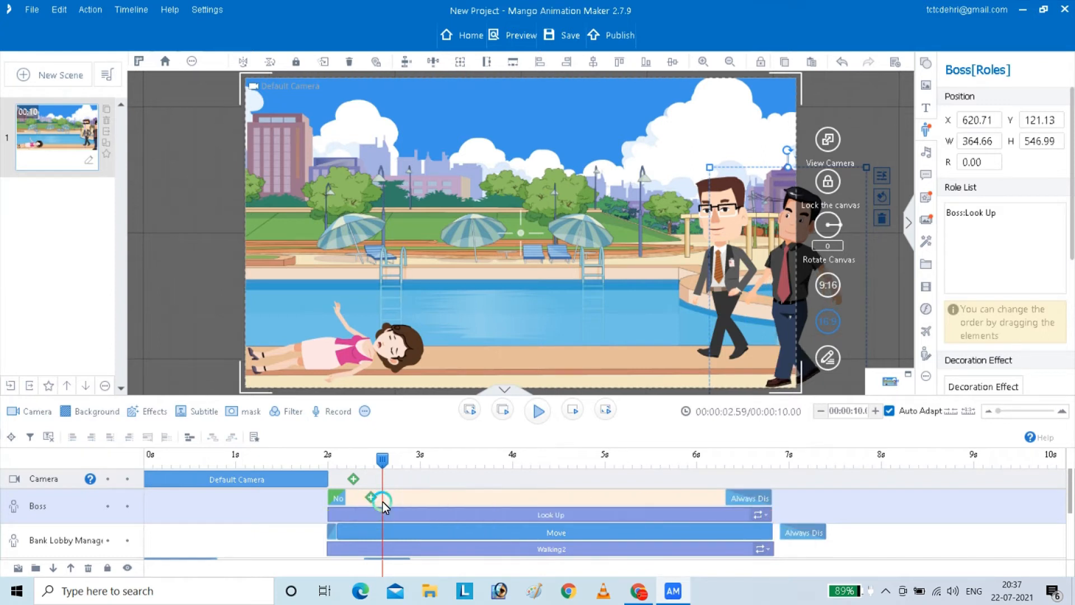
pyautogui.click(369, 486)
pyautogui.click(89, 207)
pyautogui.click(419, 400)
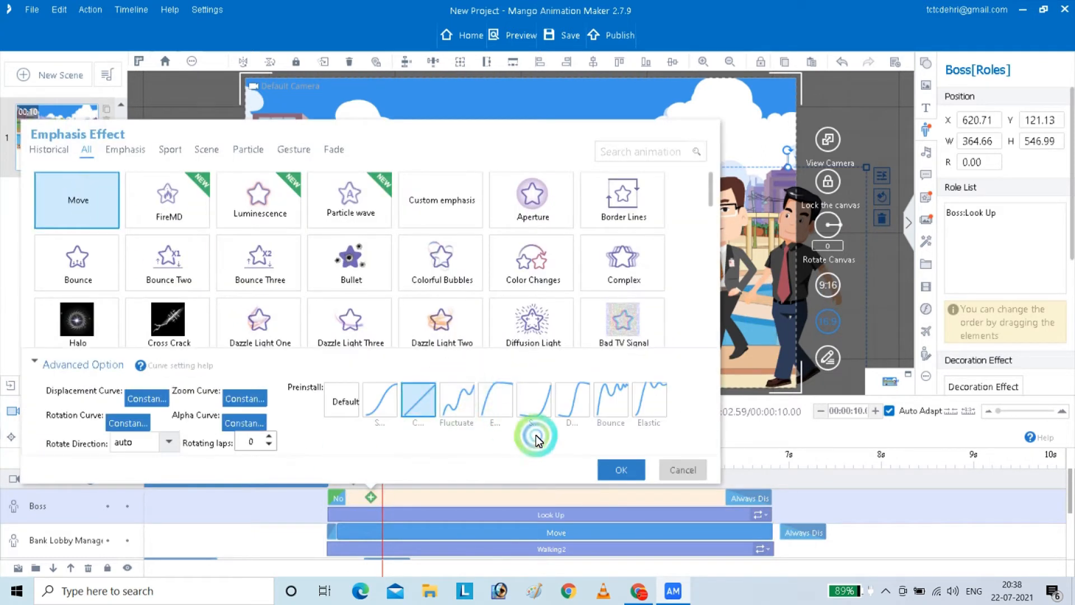
pyautogui.click(627, 470)
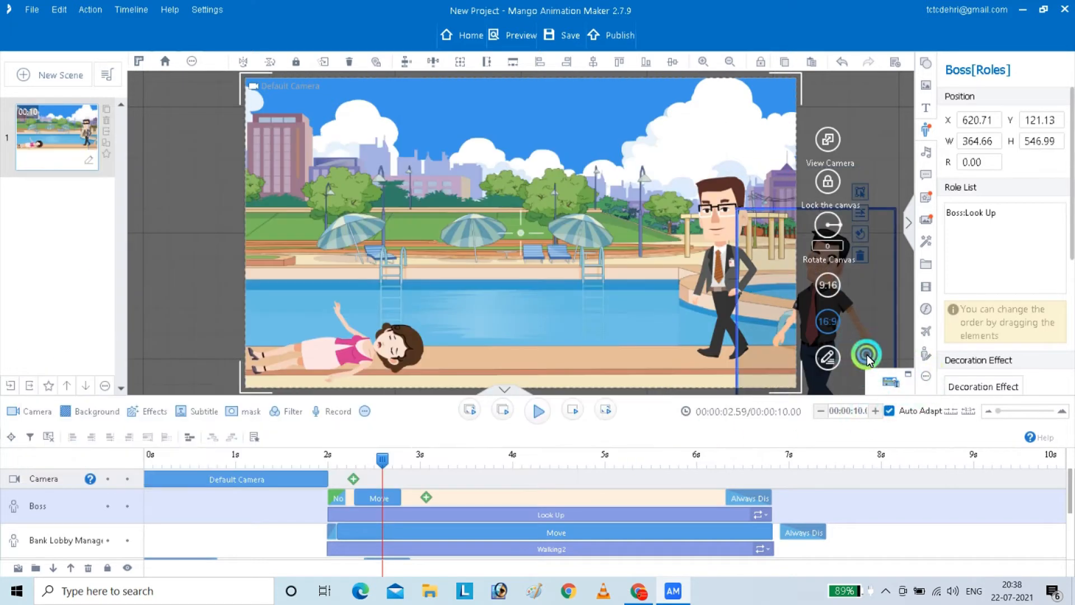
# Set the Boss's Move destination at the scene's left side, about X -561, Y 121, and extend the effect to about 6.8 s.
pyautogui.click(866, 340)
pyautogui.moveTo(862, 338); pyautogui.dragTo(312, 269)
pyautogui.click(393, 529)
pyautogui.moveTo(383, 498); pyautogui.dragTo(771, 511)
# Delay the Boss's entrance, Move effect and Look Up action together to start at about 3.8 s, playing back the scene before and after.
pyautogui.click(538, 412)
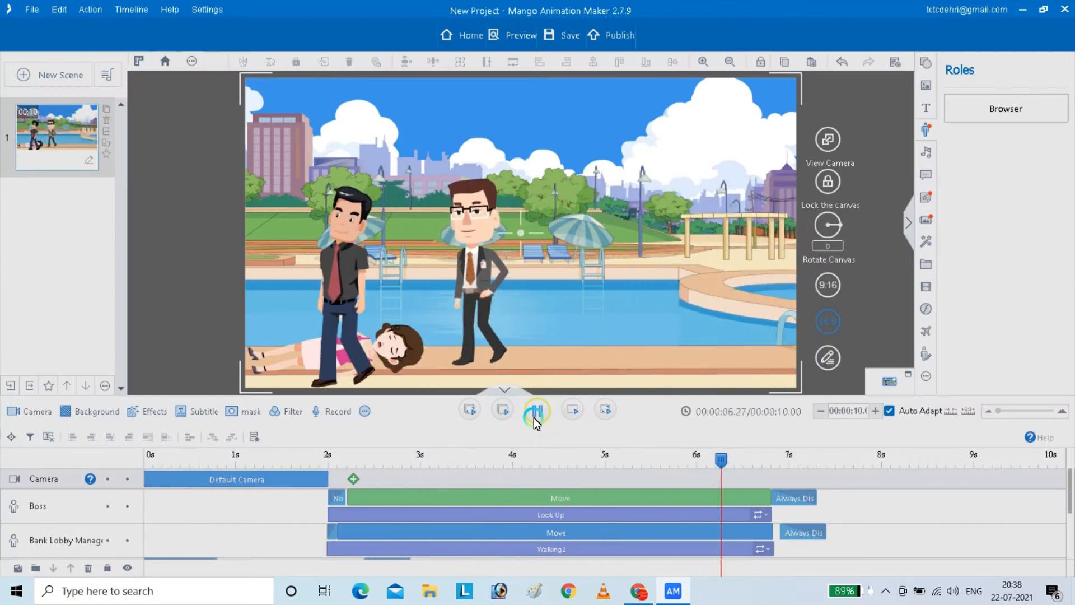
pyautogui.click(535, 414)
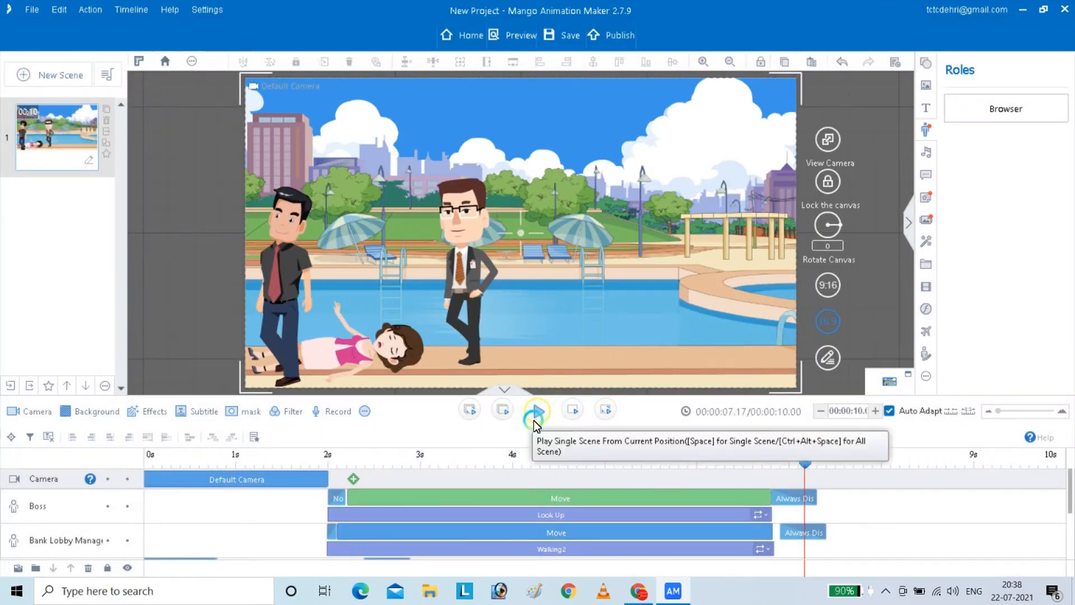
pyautogui.moveTo(804, 461); pyautogui.dragTo(775, 492)
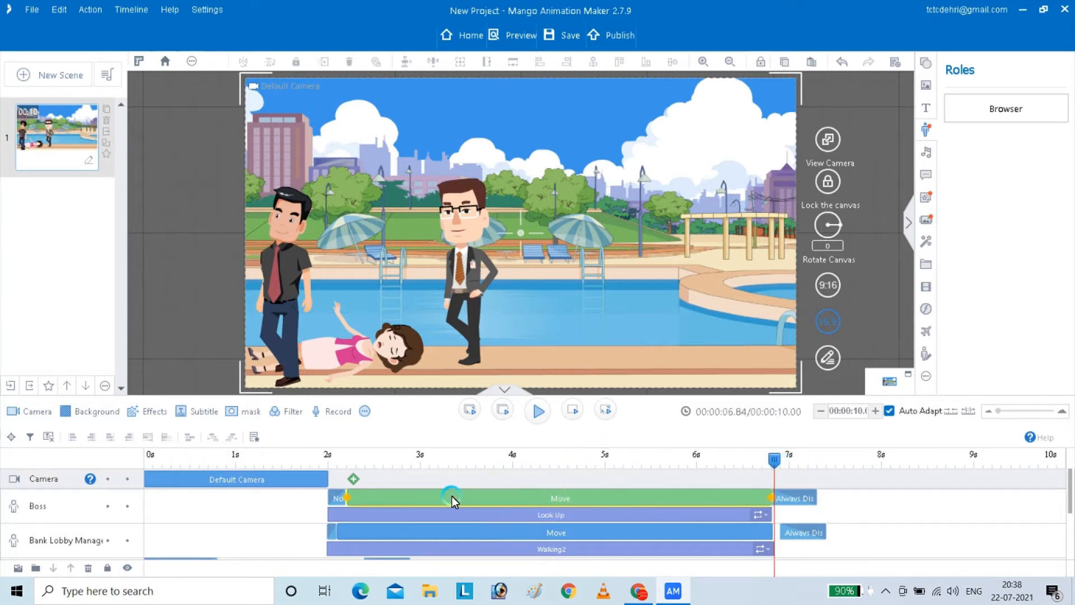
pyautogui.moveTo(452, 497); pyautogui.dragTo(619, 511)
pyautogui.moveTo(338, 497); pyautogui.dragTo(511, 508)
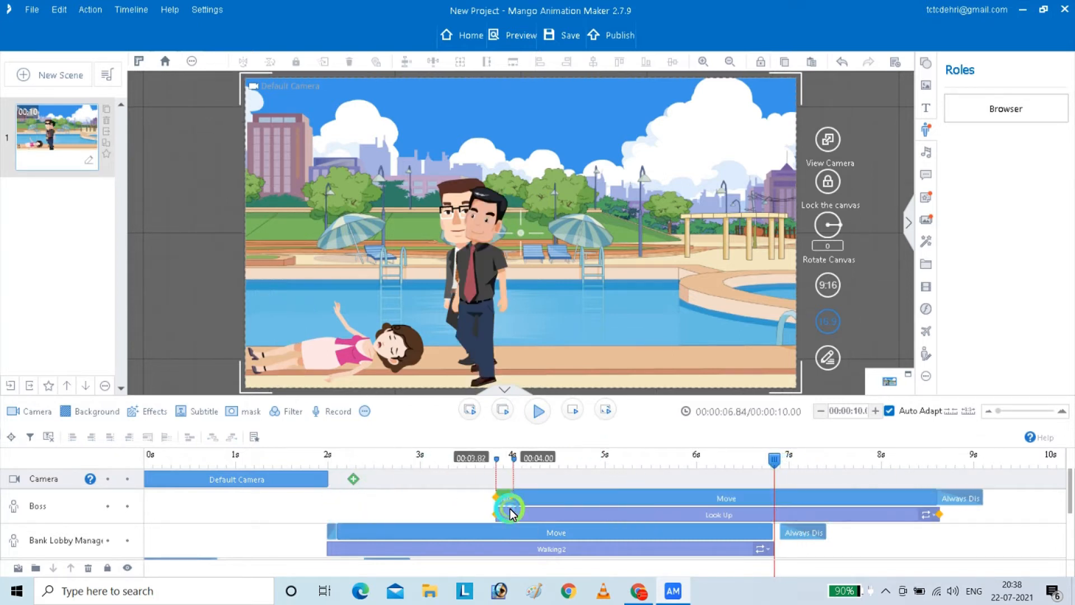
pyautogui.click(531, 419)
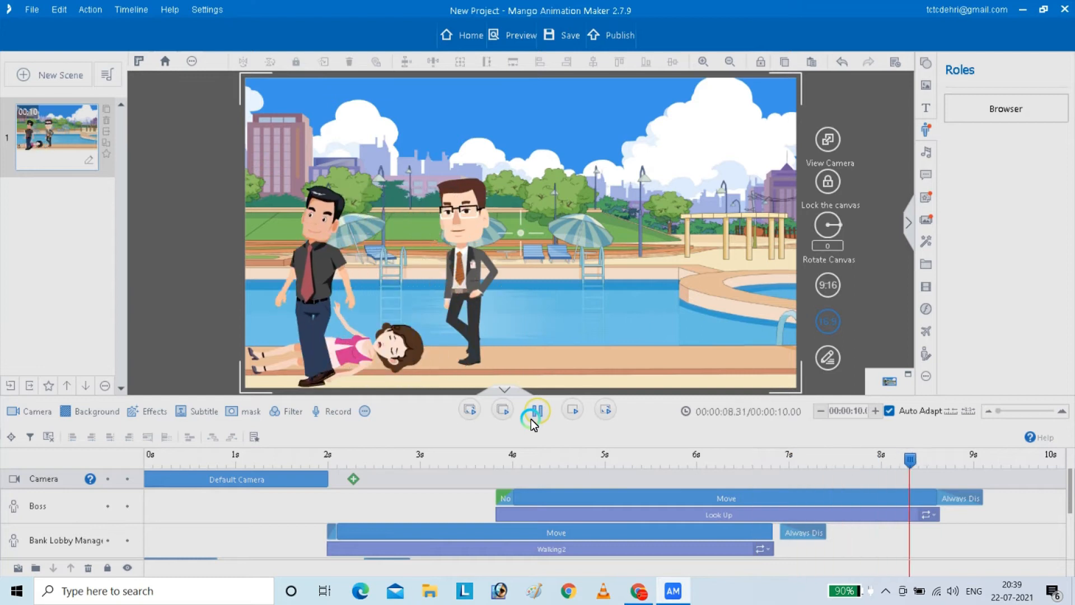
pyautogui.click(531, 419)
# Shift the Boss's exit effect to start at about 9.5 s and lengthen the scene to 15.5 s.
pyautogui.moveTo(960, 498); pyautogui.dragTo(1040, 498)
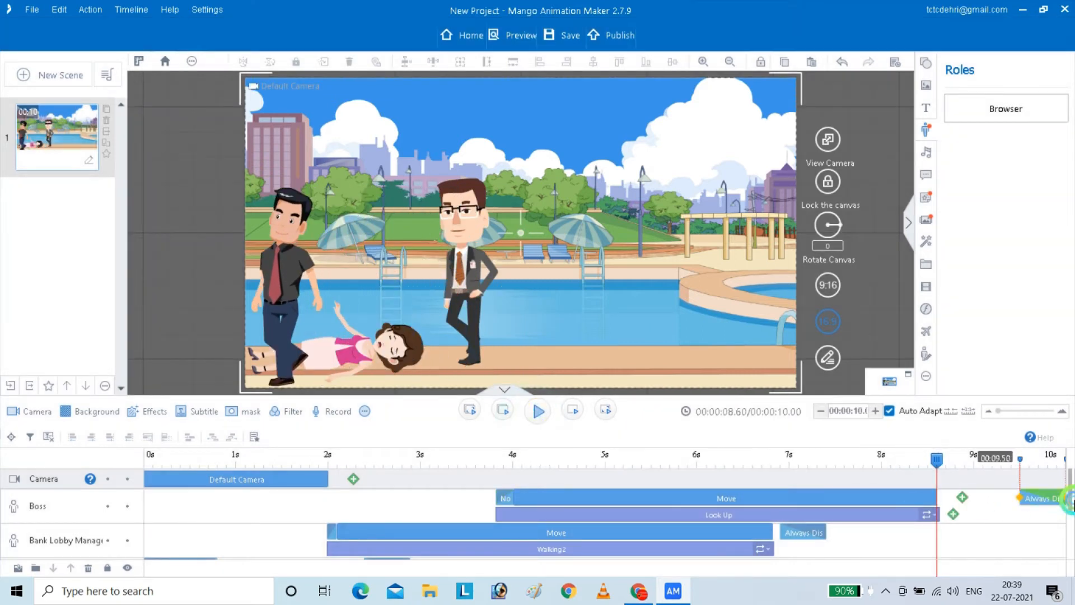
pyautogui.click(876, 411)
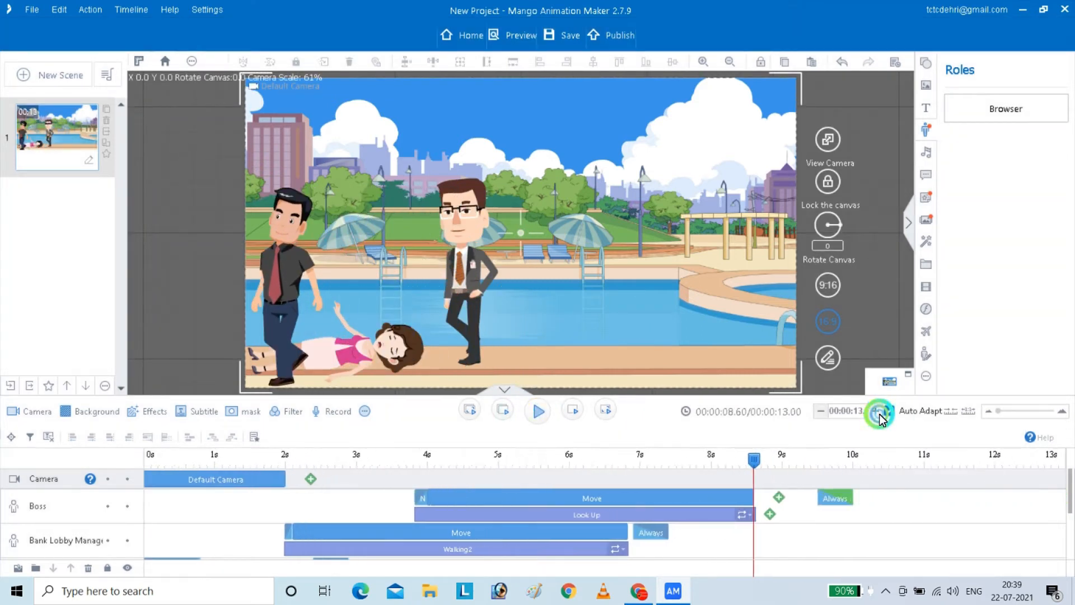
# Add the Innocent emotion action to the Boss directly after his Look Up action.
pyautogui.click(677, 516)
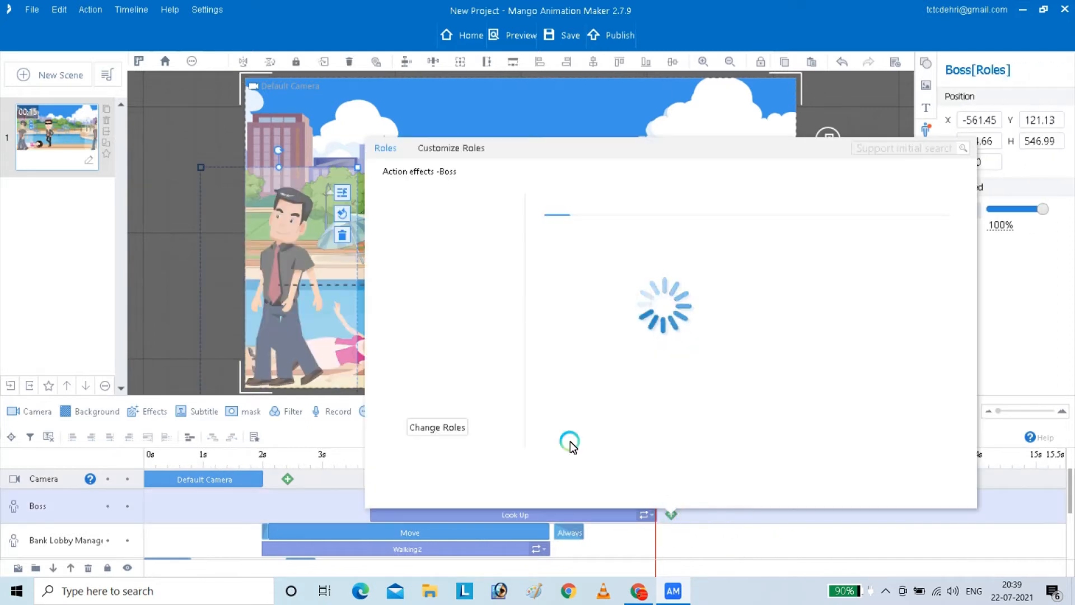
pyautogui.click(639, 205)
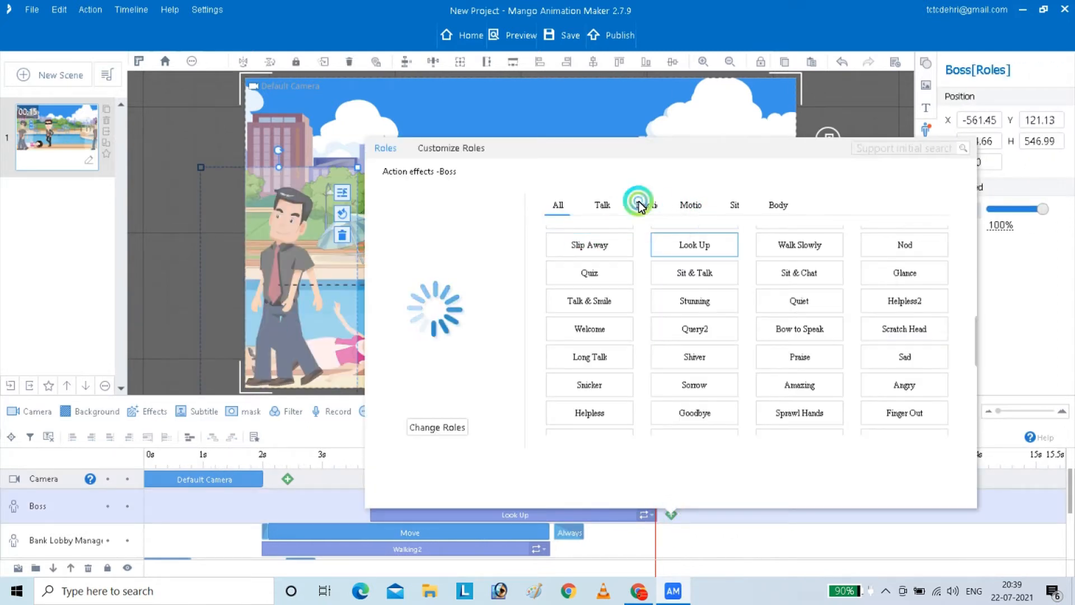
pyautogui.click(917, 245)
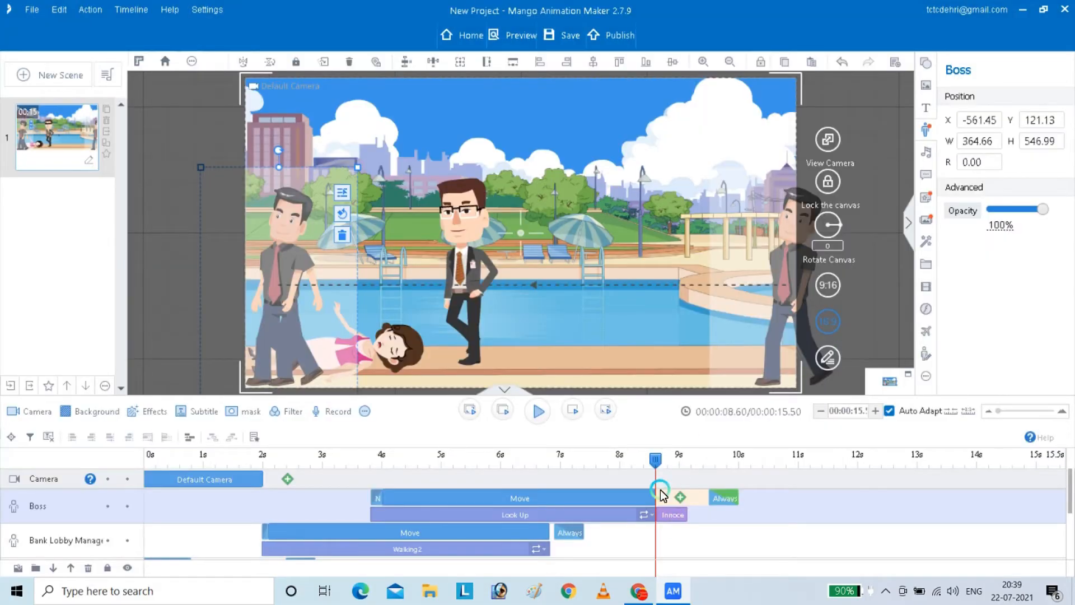
# Extend the Boss's Innocent action to about 9.3 s and flip it horizontally.
pyautogui.moveTo(656, 460); pyautogui.dragTo(680, 462)
pyautogui.moveTo(688, 516); pyautogui.dragTo(694, 515)
pyautogui.click(678, 519)
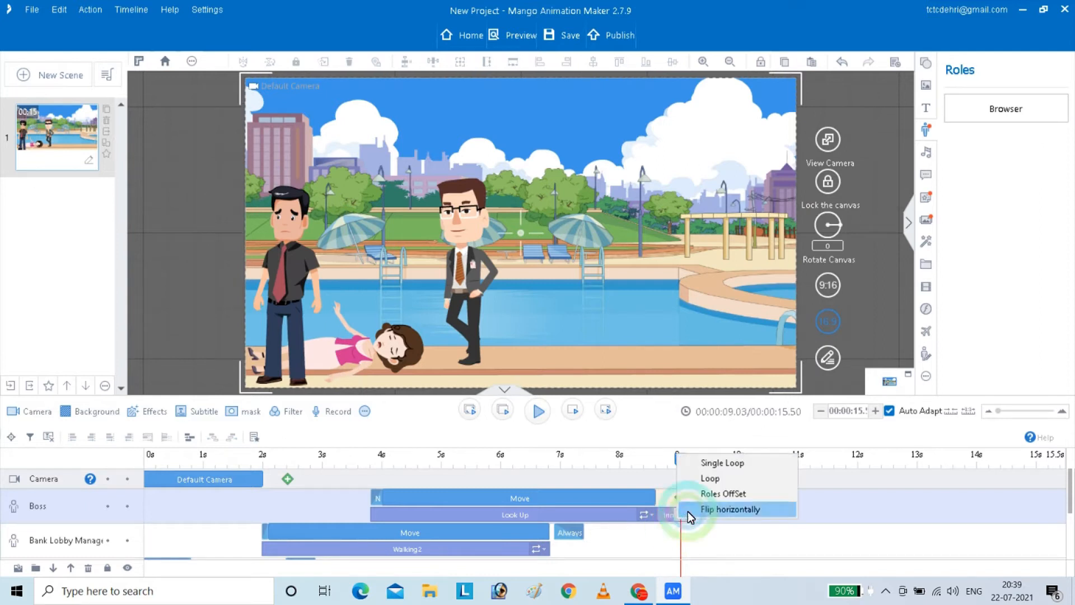
pyautogui.click(688, 512)
# Play back the scene from about 1.2 s and stop at the end of the Bank Lobby Manager's walk.
pyautogui.moveTo(681, 461); pyautogui.dragTo(240, 480)
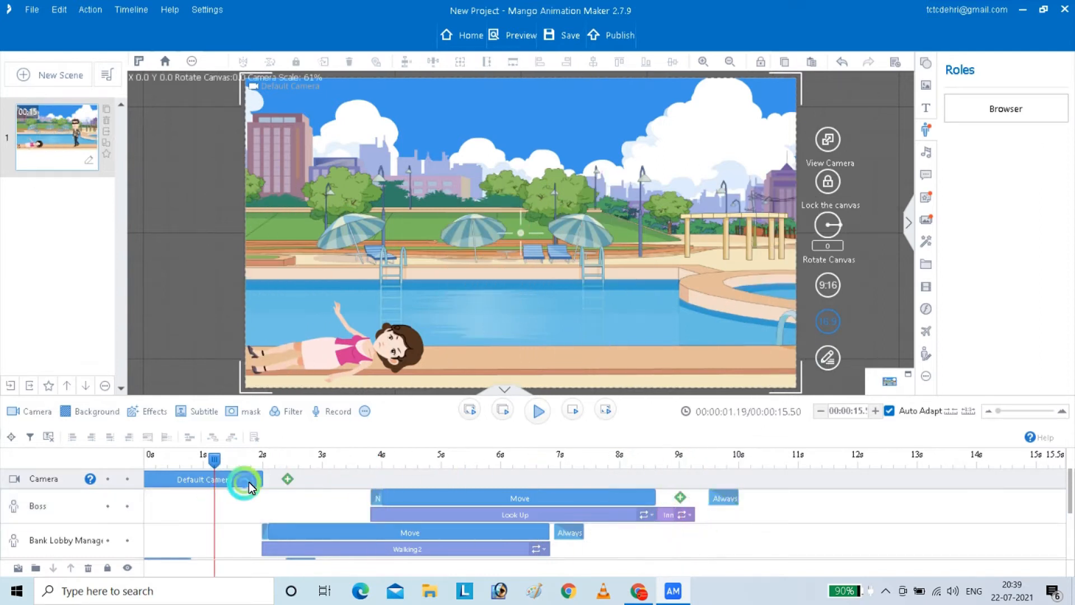
pyautogui.click(543, 413)
pyautogui.click(545, 413)
# Shift the Bank Lobby Manager's exit effect to about 15 s and add the Scratch Head action after his Walking2 action.
pyautogui.moveTo(573, 537); pyautogui.dragTo(1033, 530)
pyautogui.click(564, 549)
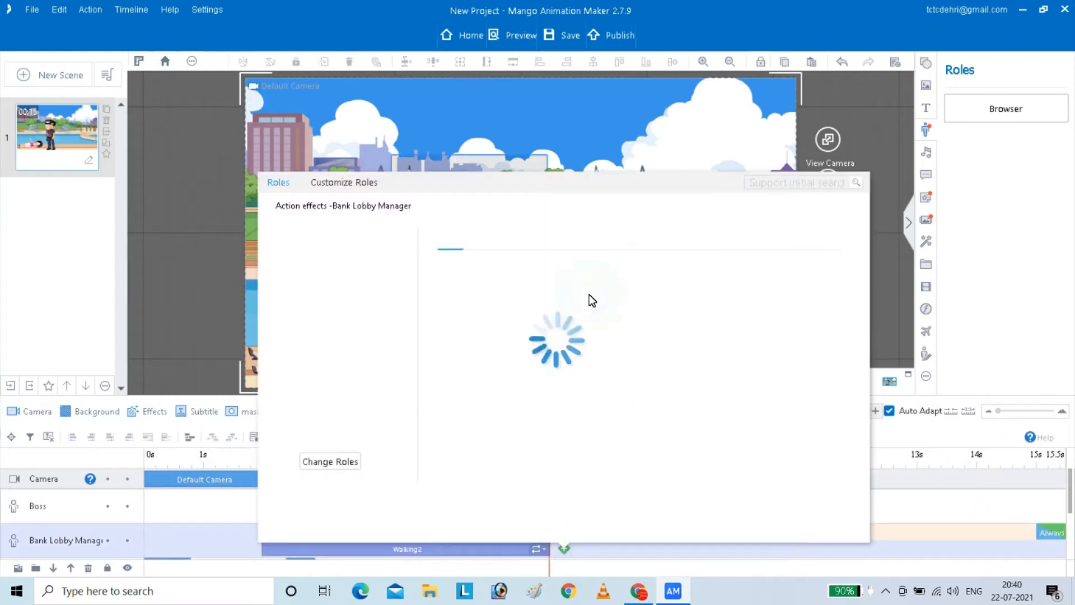
pyautogui.click(662, 241)
pyautogui.click(780, 312)
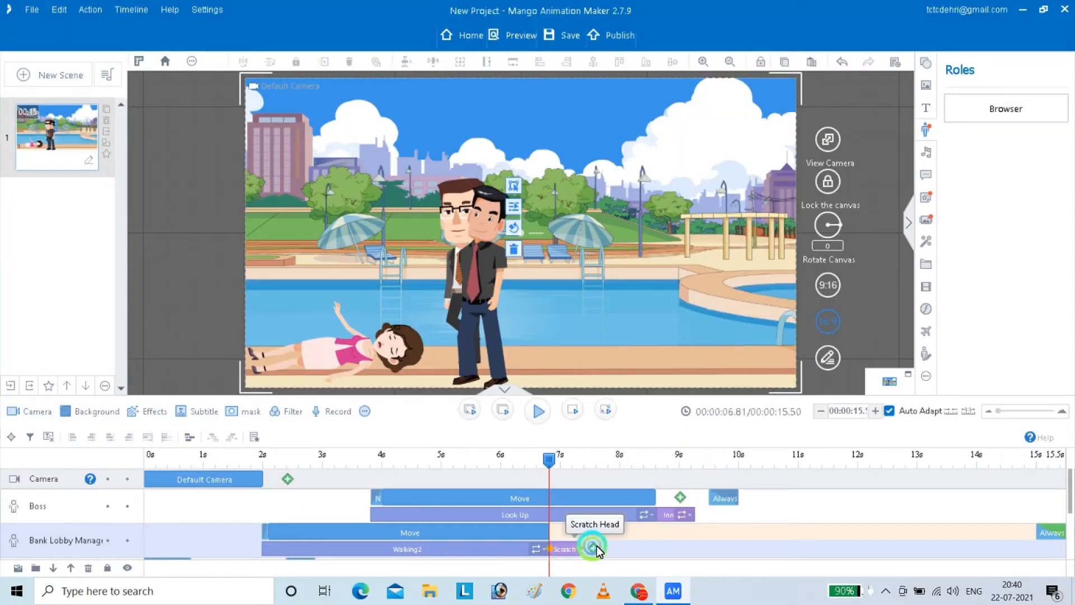
# Play back the scene and extend the Bank Lobby Manager's Scratch Head action to end at about 9.4 s.
pyautogui.click(538, 412)
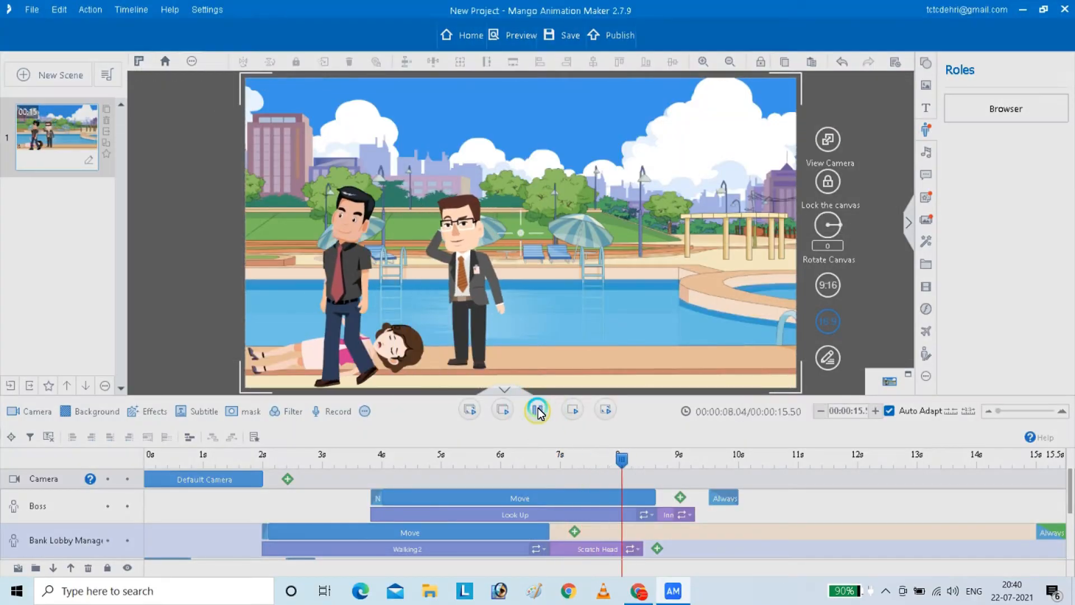
pyautogui.click(539, 411)
pyautogui.moveTo(644, 554); pyautogui.dragTo(679, 549)
pyautogui.moveTo(742, 460); pyautogui.dragTo(663, 489)
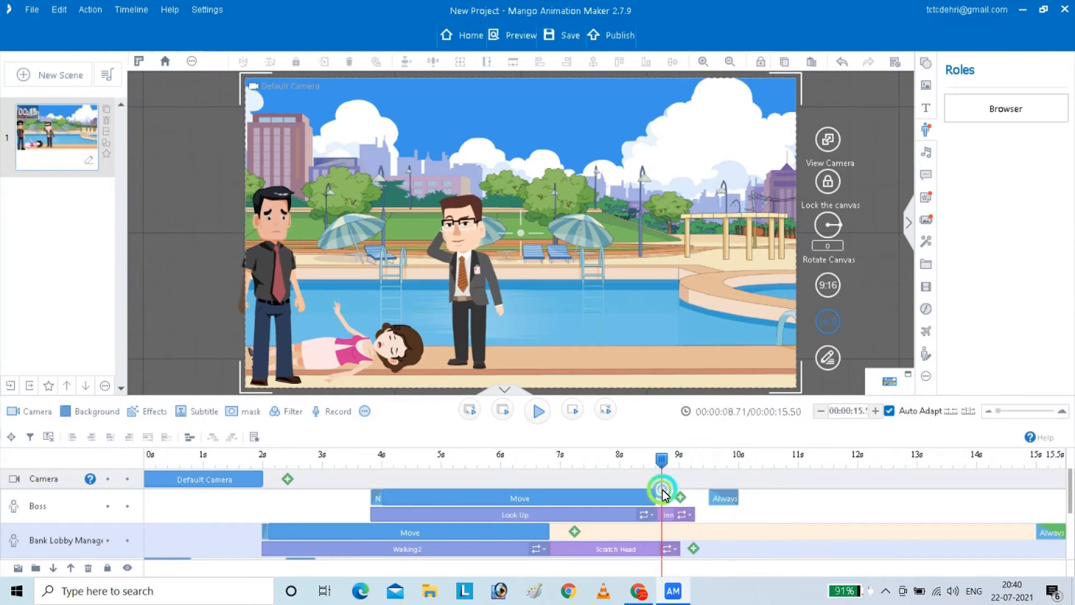
pyautogui.moveTo(708, 551); pyautogui.dragTo(712, 551)
pyautogui.moveTo(661, 460)
pyautogui.mouseDown()
pyautogui.moveTo(703, 458)
pyautogui.moveTo(704, 469)
pyautogui.mouseUp()
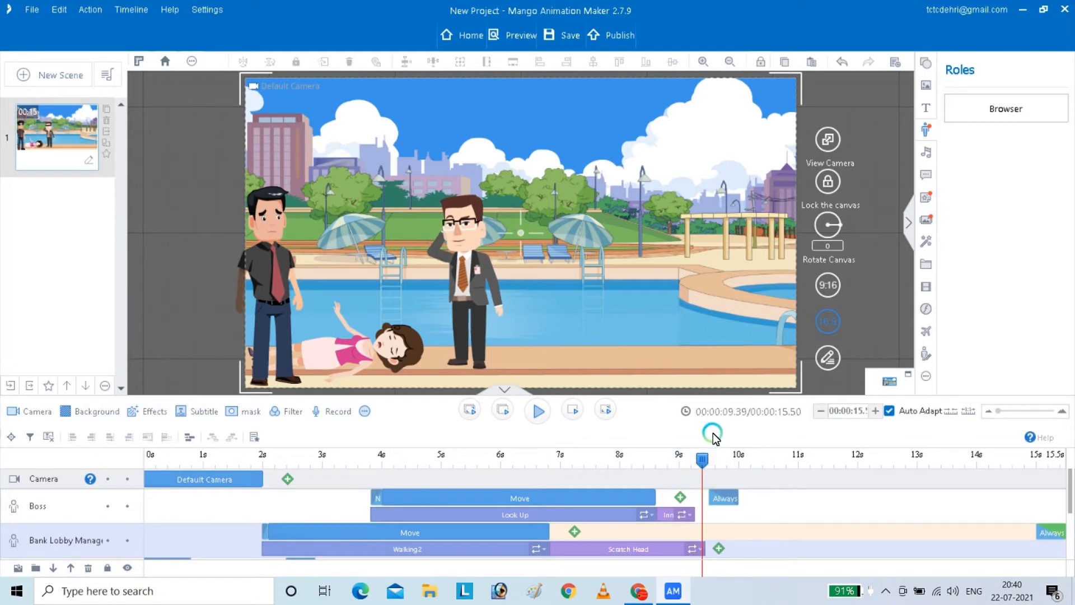
# Preview several talk actions for the Bank Lobby Manager and add Instructive after his Scratch Head, extending it to about 12.5 s.
pyautogui.click(724, 552)
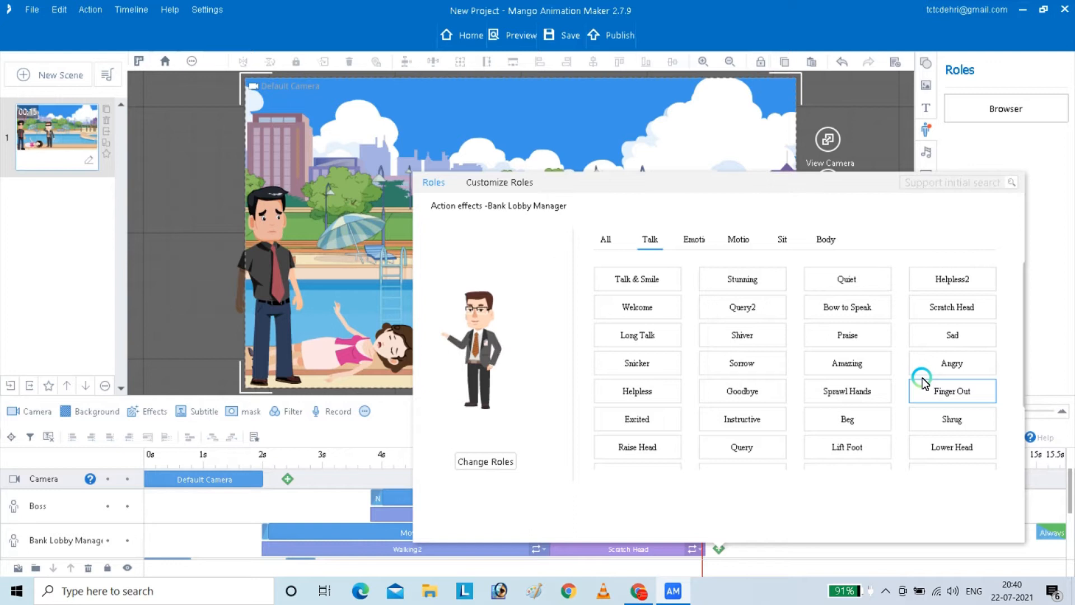
pyautogui.click(852, 361)
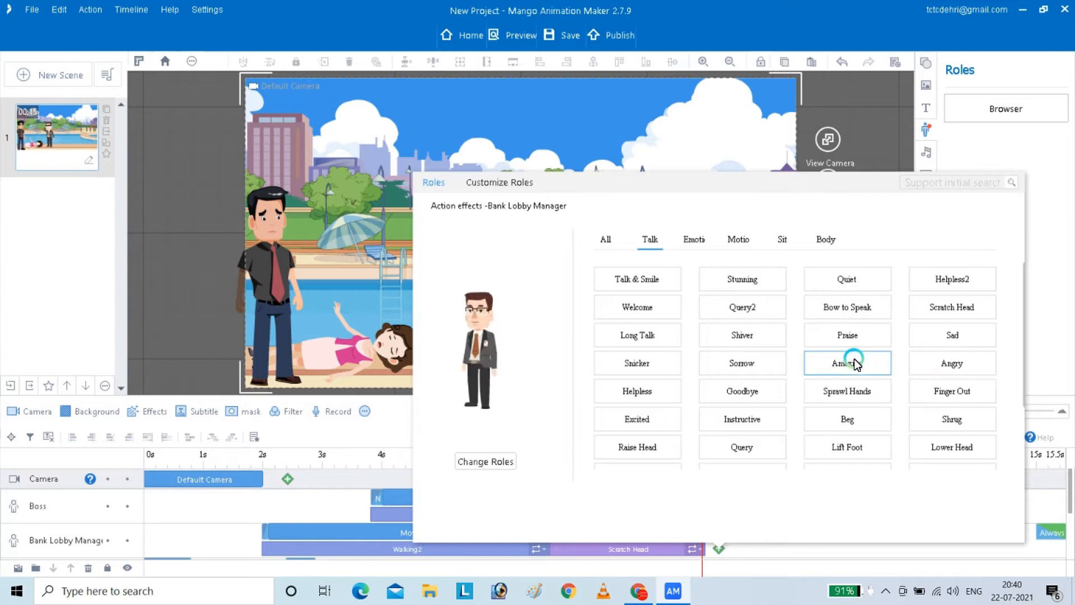
pyautogui.click(855, 388)
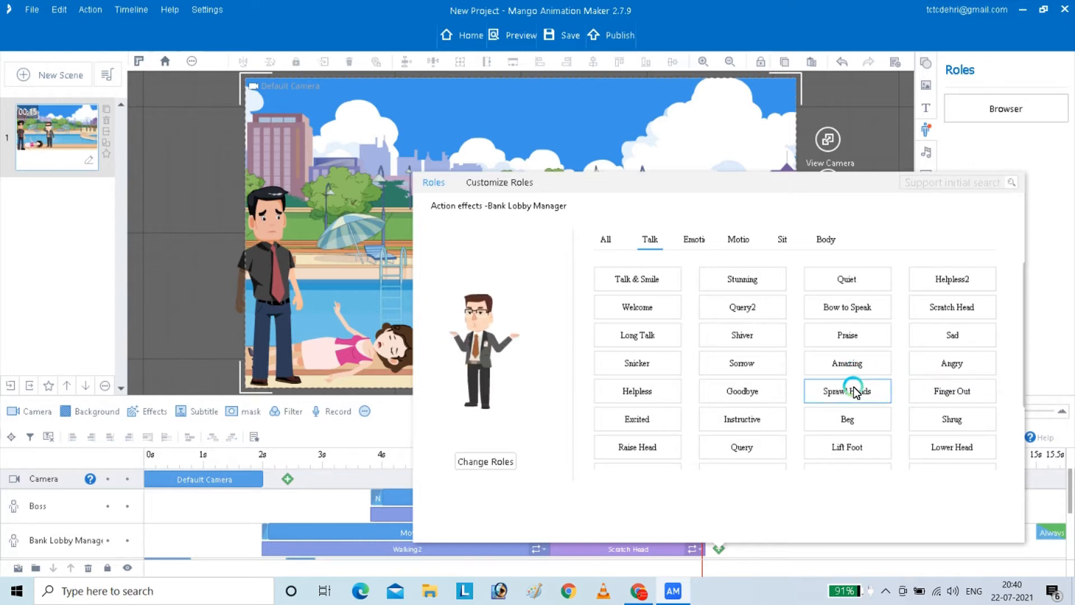
pyautogui.click(710, 389)
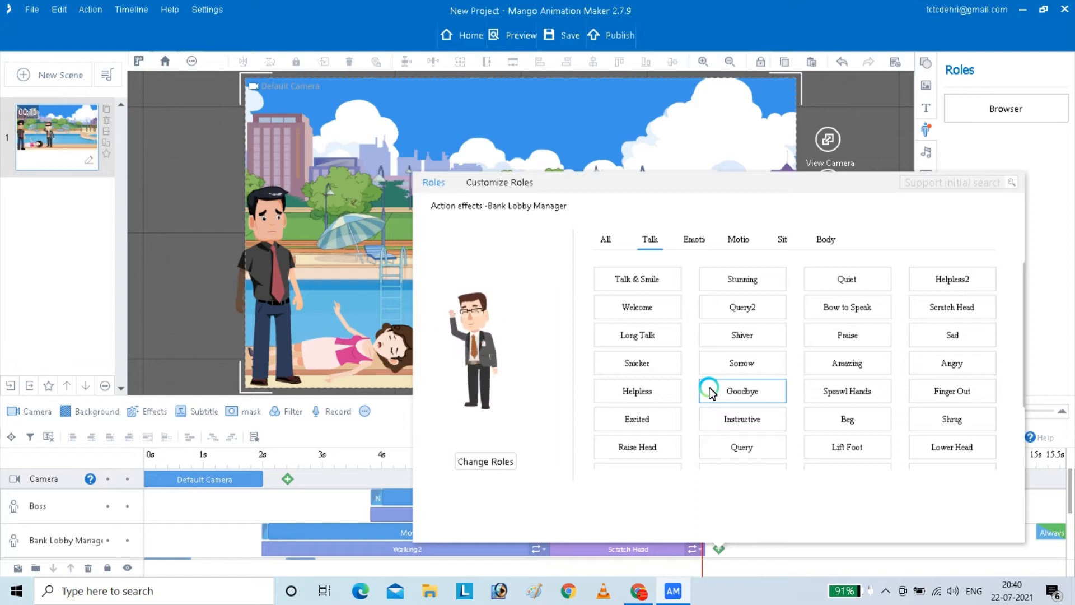
pyautogui.click(660, 397)
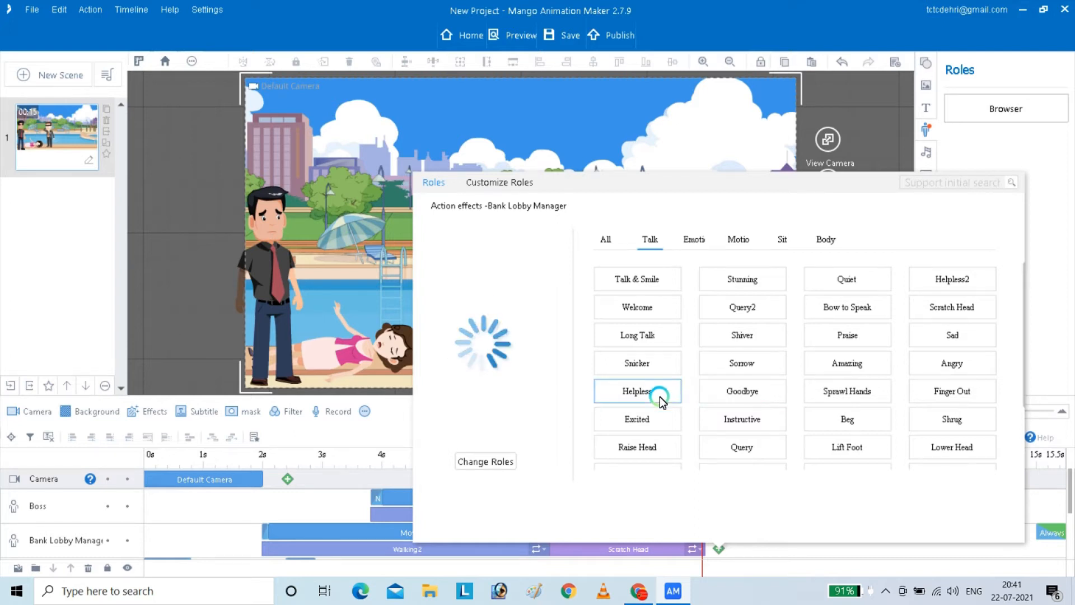
pyautogui.click(732, 413)
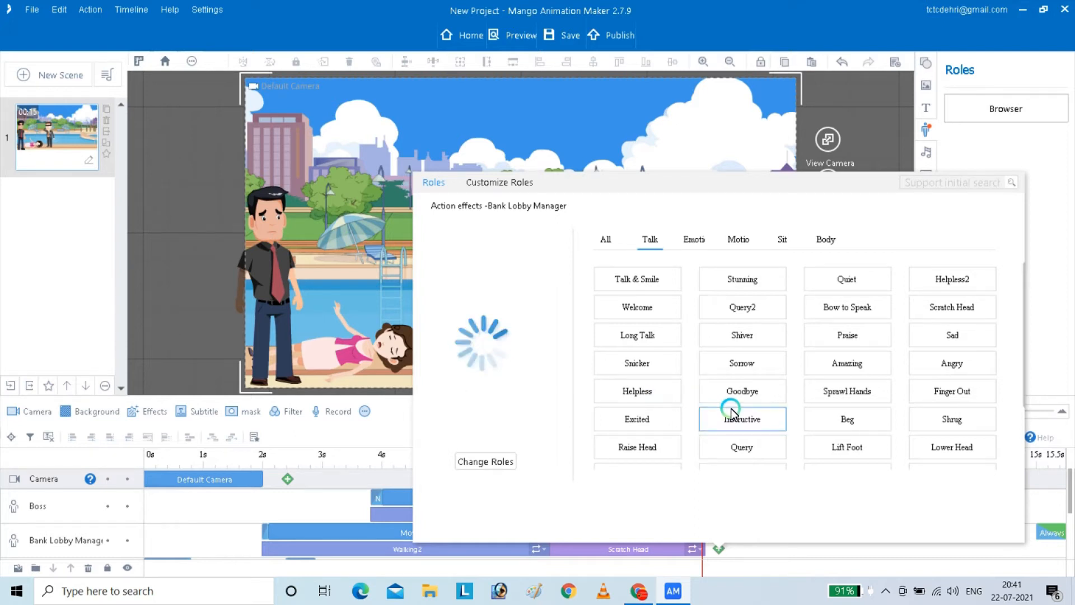
pyautogui.click(734, 447)
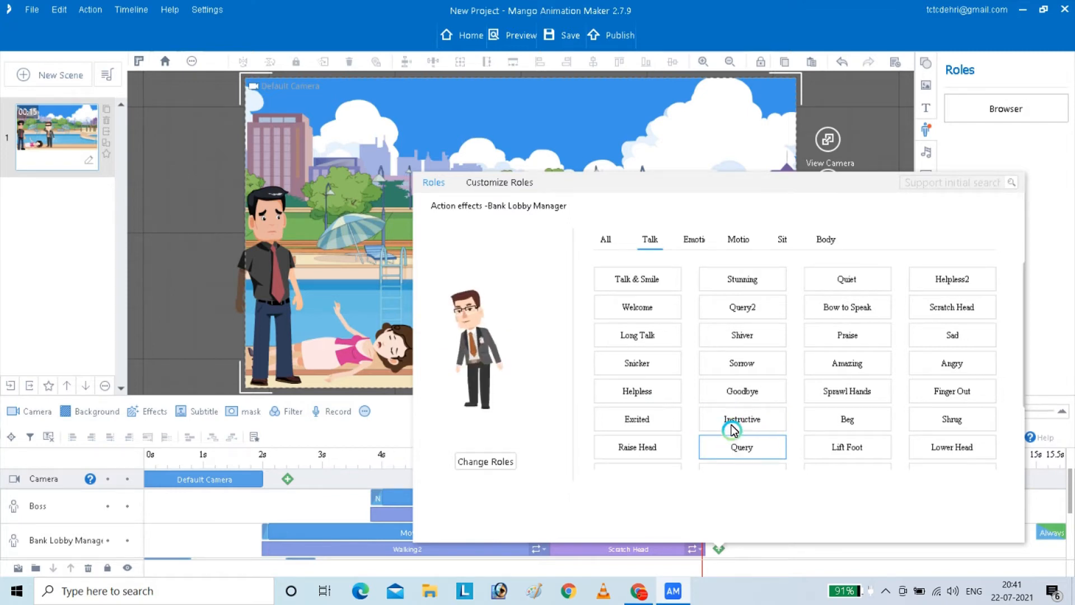
pyautogui.click(729, 312)
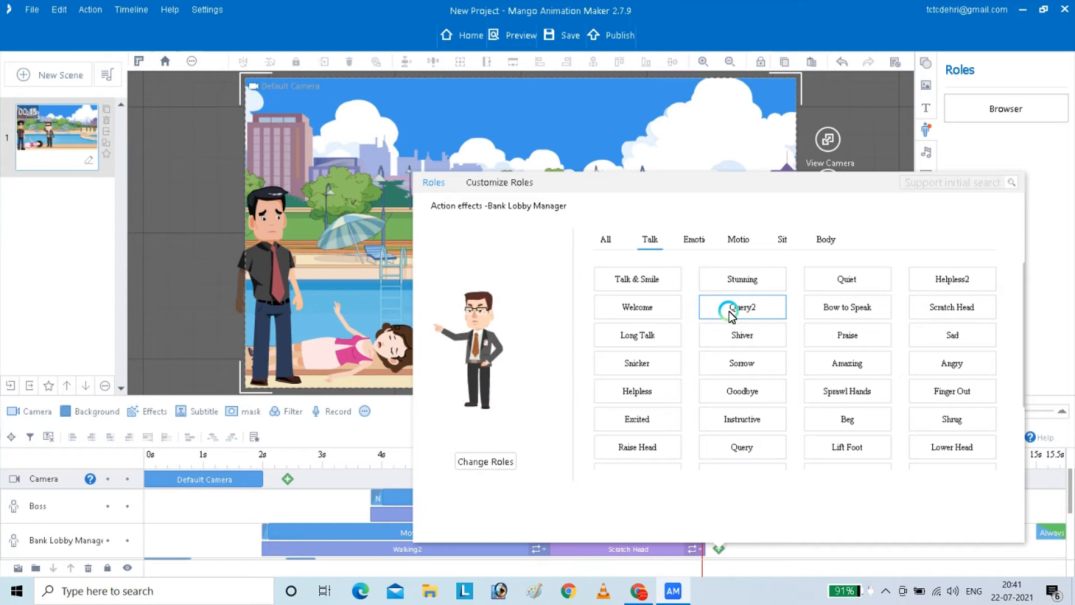
pyautogui.doubleClick(756, 416)
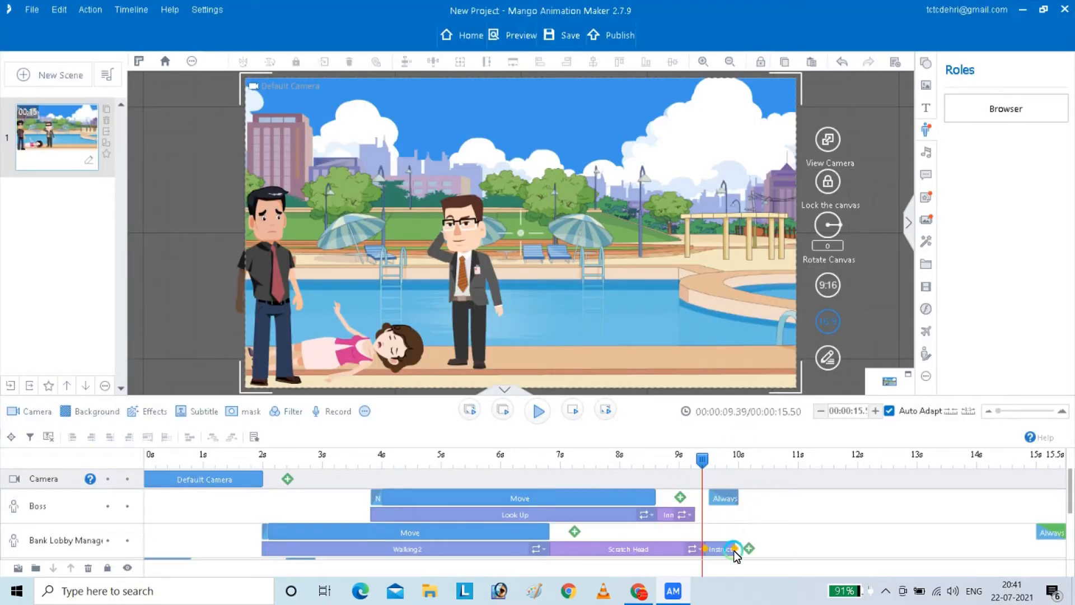
pyautogui.moveTo(737, 549); pyautogui.dragTo(891, 551)
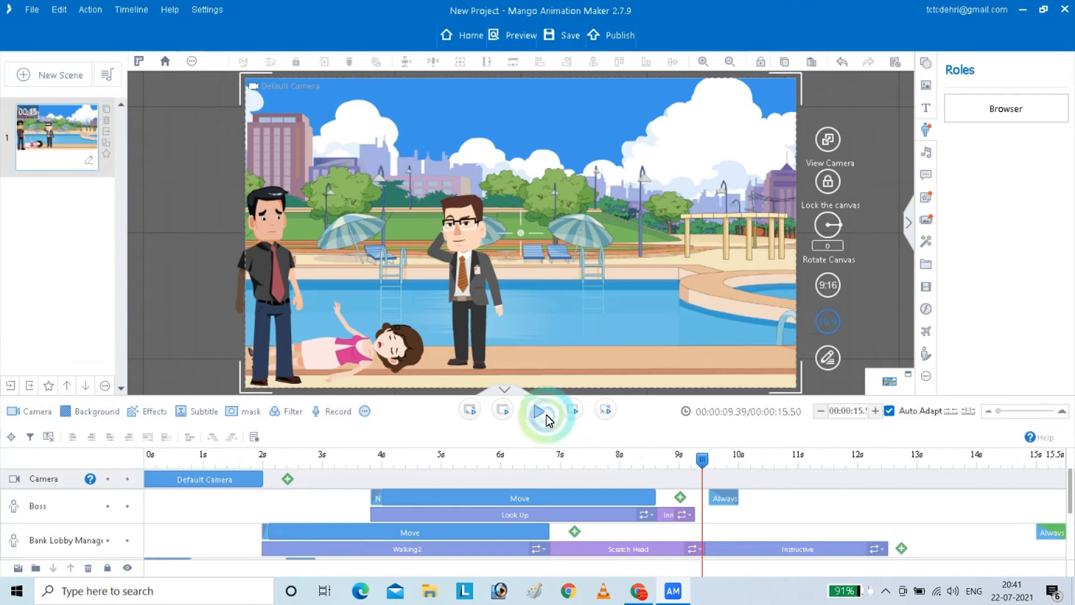
# Shorten the Default Camera clip to about 0.1 s and return the playhead to the start of the scene.
pyautogui.click(883, 476)
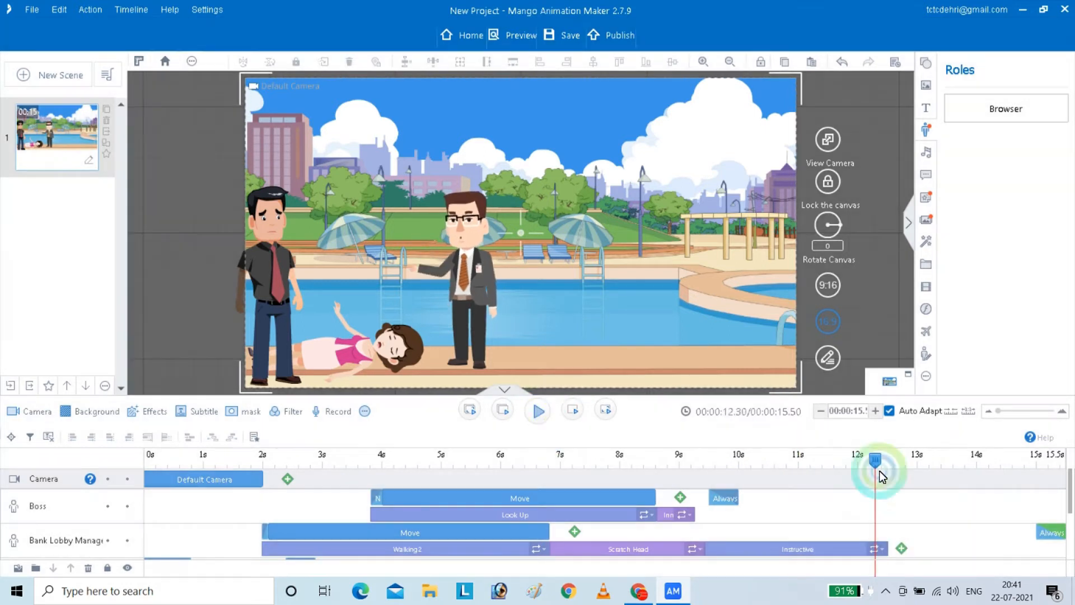
pyautogui.moveTo(883, 476); pyautogui.dragTo(298, 511)
pyautogui.moveTo(262, 479); pyautogui.dragTo(155, 483)
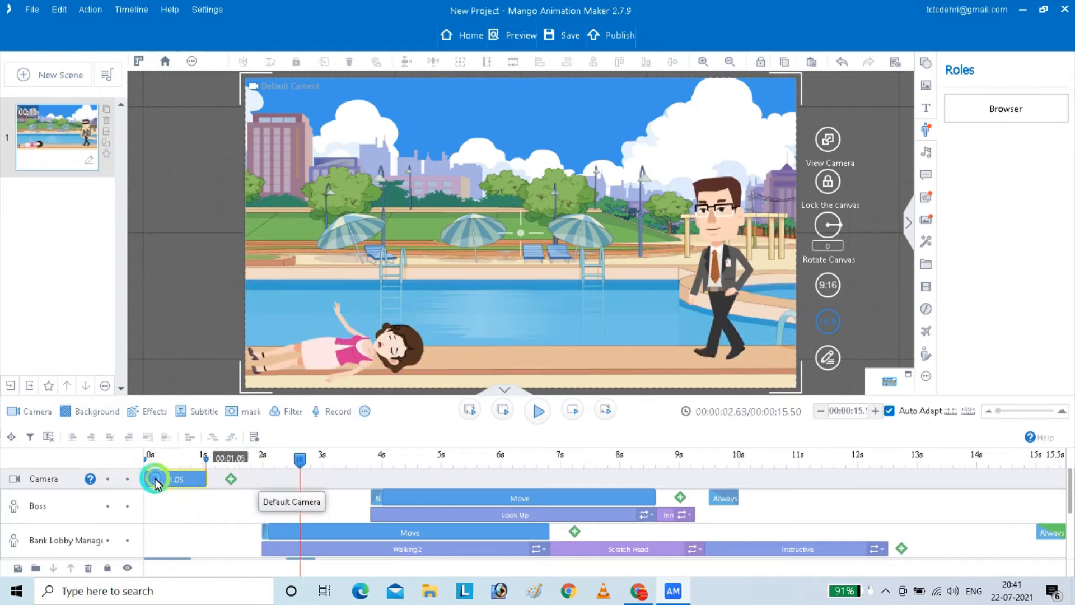
pyautogui.moveTo(298, 457); pyautogui.dragTo(149, 477)
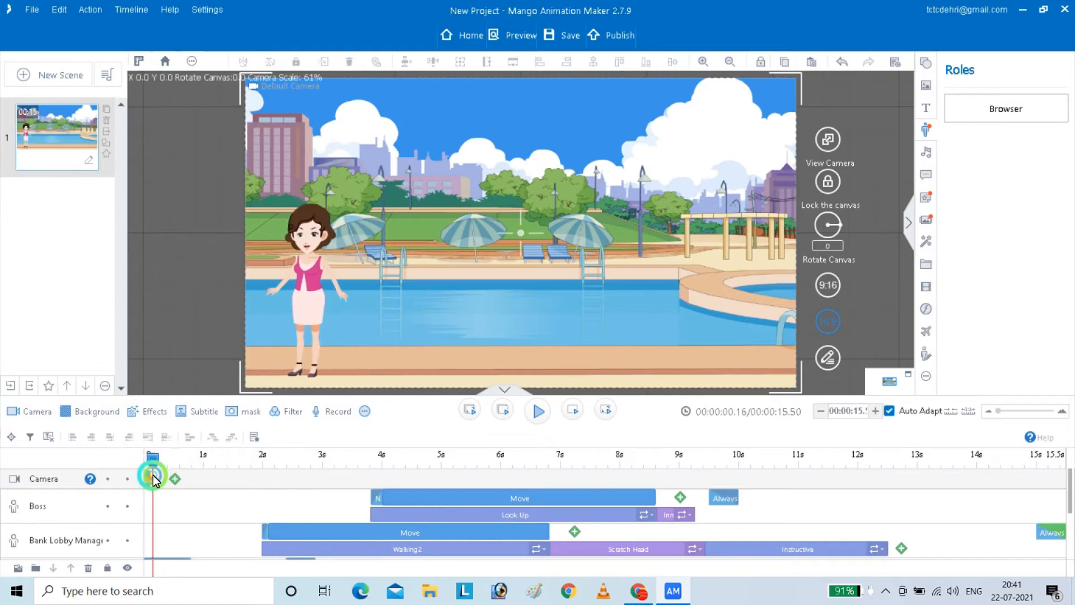
# Add a Default Specification camera after the Default Camera, end it at about 1.2 s and select it.
pyautogui.click(173, 481)
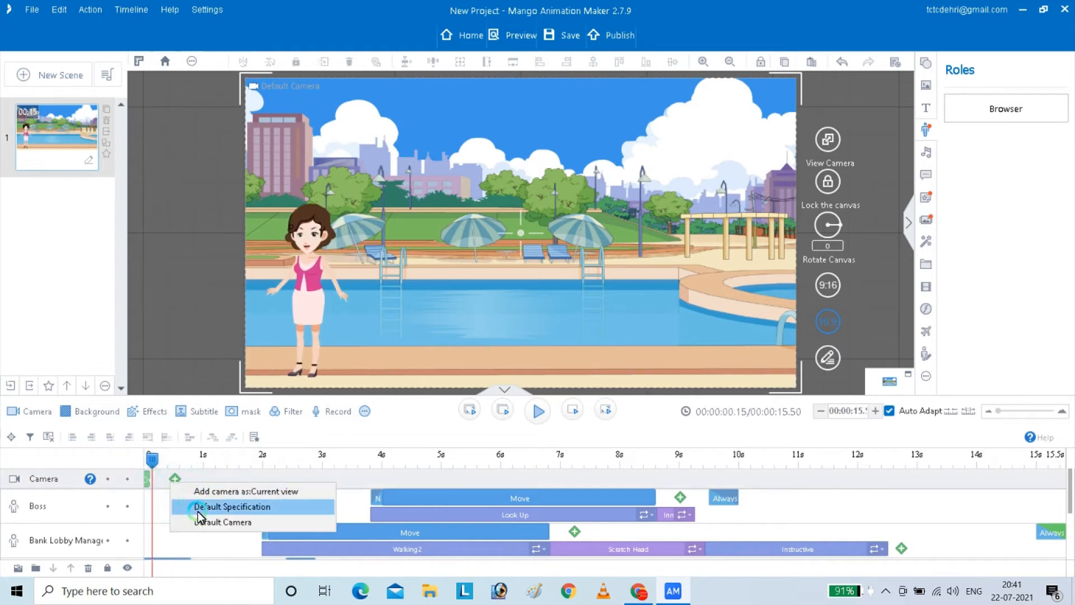
pyautogui.click(200, 507)
pyautogui.click(237, 483)
pyautogui.moveTo(237, 484); pyautogui.dragTo(213, 463)
pyautogui.click(198, 479)
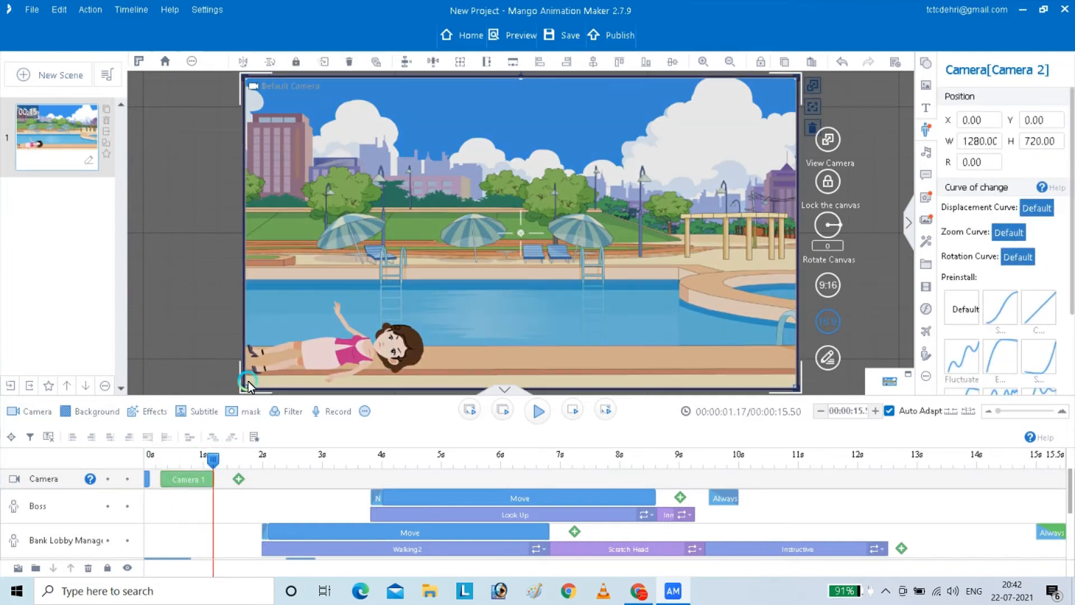
# Shrink the Camera 1 frame to about 894 × 503 and move it to about X 174, Y 111.
pyautogui.moveTo(246, 384); pyautogui.dragTo(355, 317)
pyautogui.moveTo(483, 227); pyautogui.dragTo(533, 294)
pyautogui.click(278, 437)
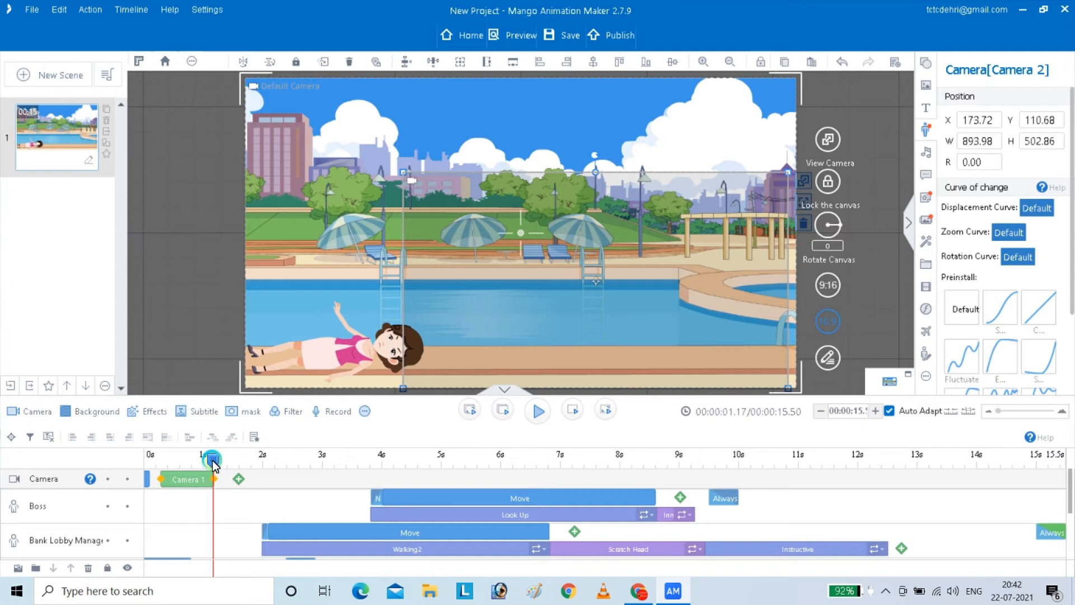
# Play back the scene from the start to check the Camera 1 move, stopping at about 6.4 s.
pyautogui.moveTo(213, 463); pyautogui.dragTo(115, 464)
pyautogui.press('space')
pyautogui.press('space')
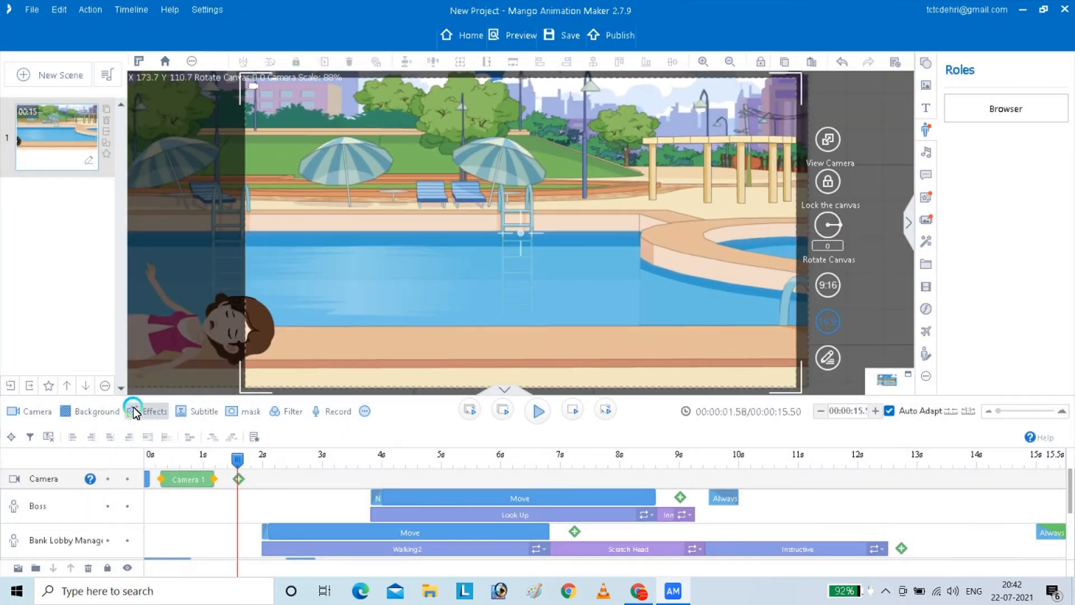
pyautogui.rightClick(148, 480)
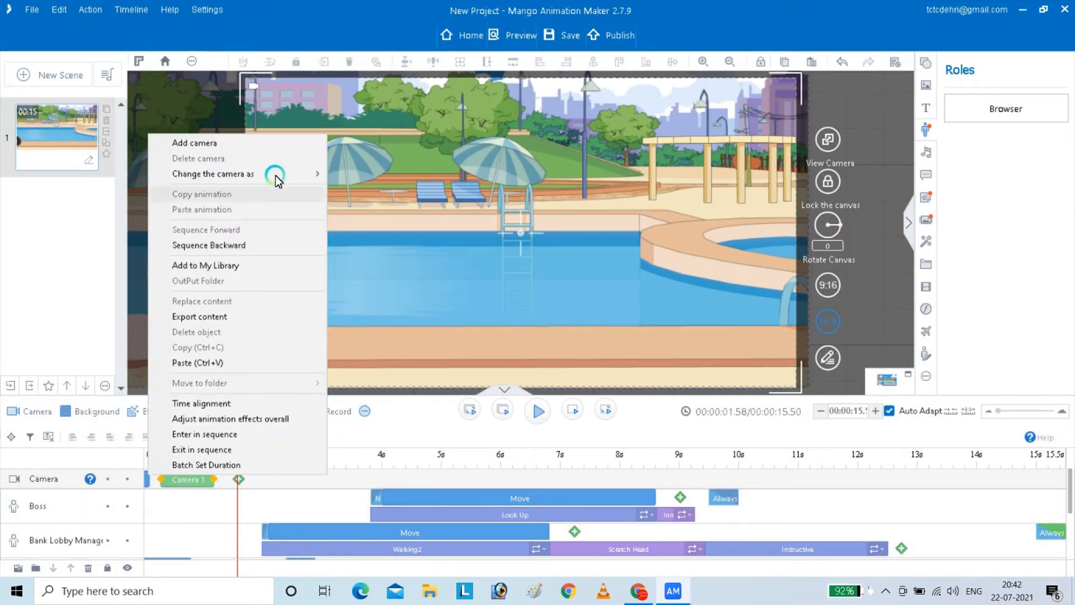
pyautogui.click(295, 351)
pyautogui.moveTo(238, 458); pyautogui.dragTo(76, 467)
pyautogui.press('space')
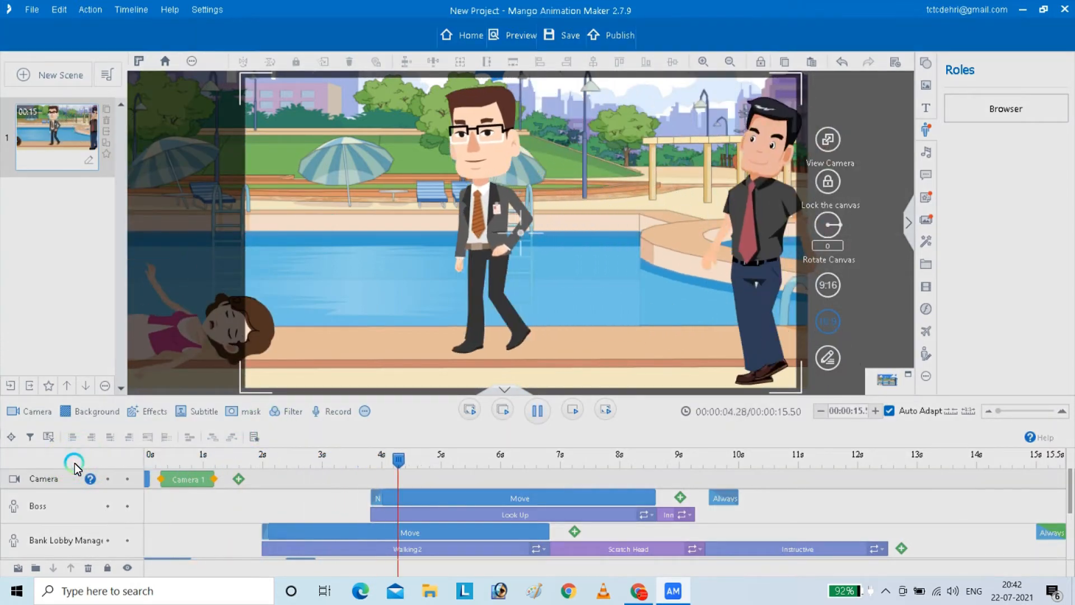
pyautogui.press('space')
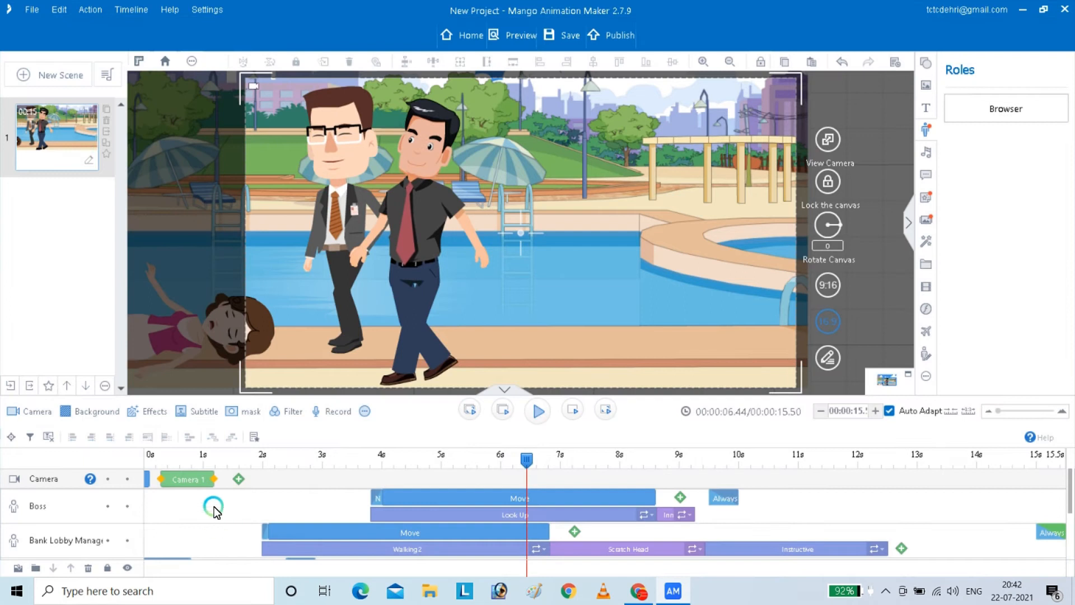
# Add a second camera after Camera 1 and shift it to start at about 6.4 s.
pyautogui.rightClick(235, 477)
pyautogui.click(312, 513)
pyautogui.moveTo(289, 481); pyautogui.dragTo(572, 482)
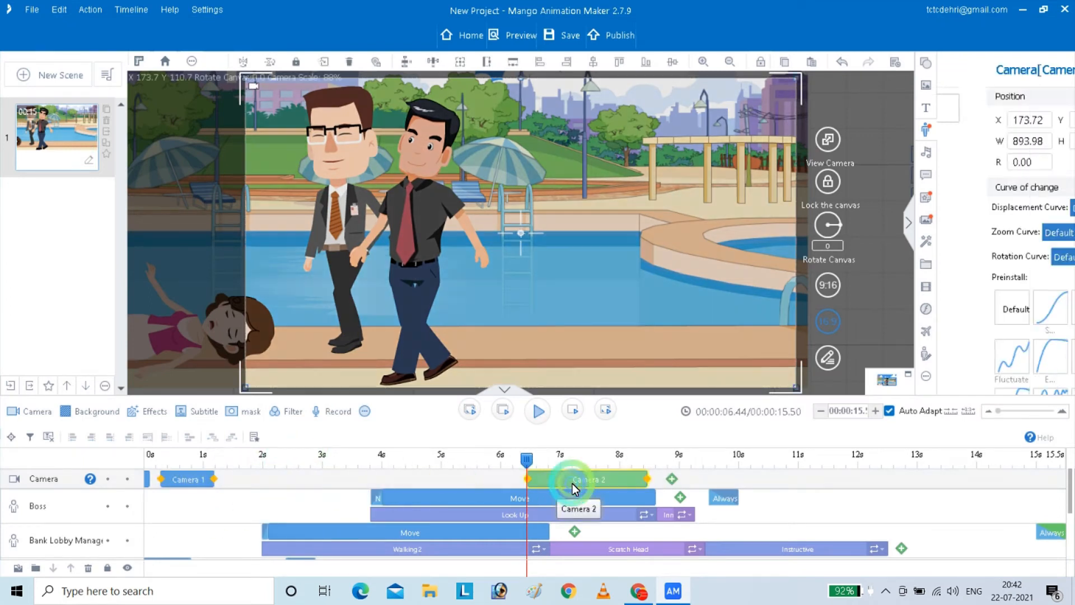
# At the end of Camera 2, enlarge its frame to about 1150 × 647 and move it to about X 61, Y 71.
pyautogui.press('space')
pyautogui.press('space')
pyautogui.moveTo(657, 461); pyautogui.dragTo(647, 476)
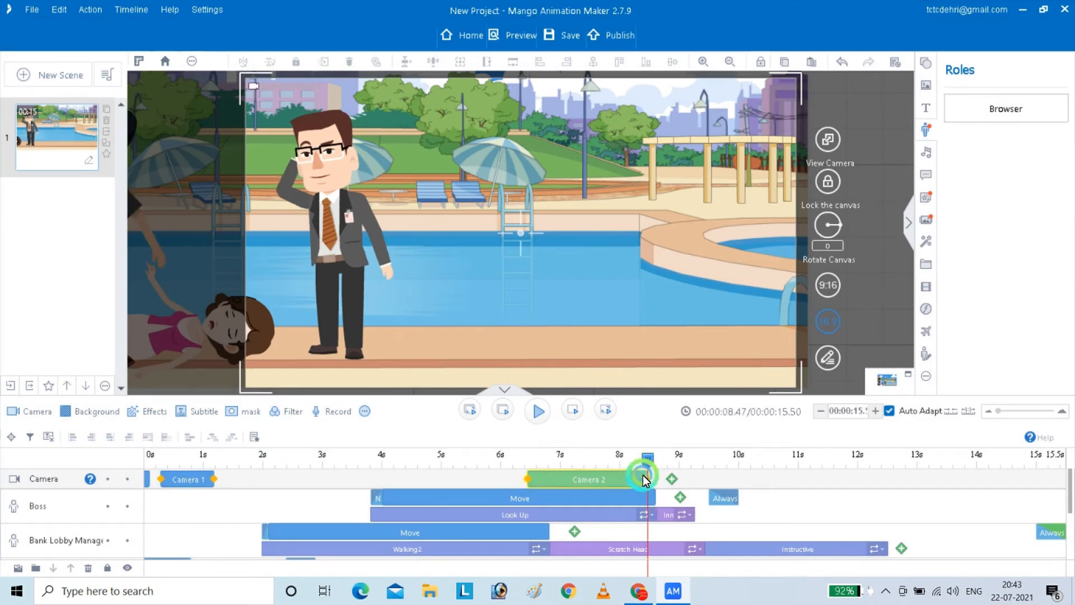
pyautogui.click(629, 478)
pyautogui.moveTo(298, 347); pyautogui.dragTo(343, 318)
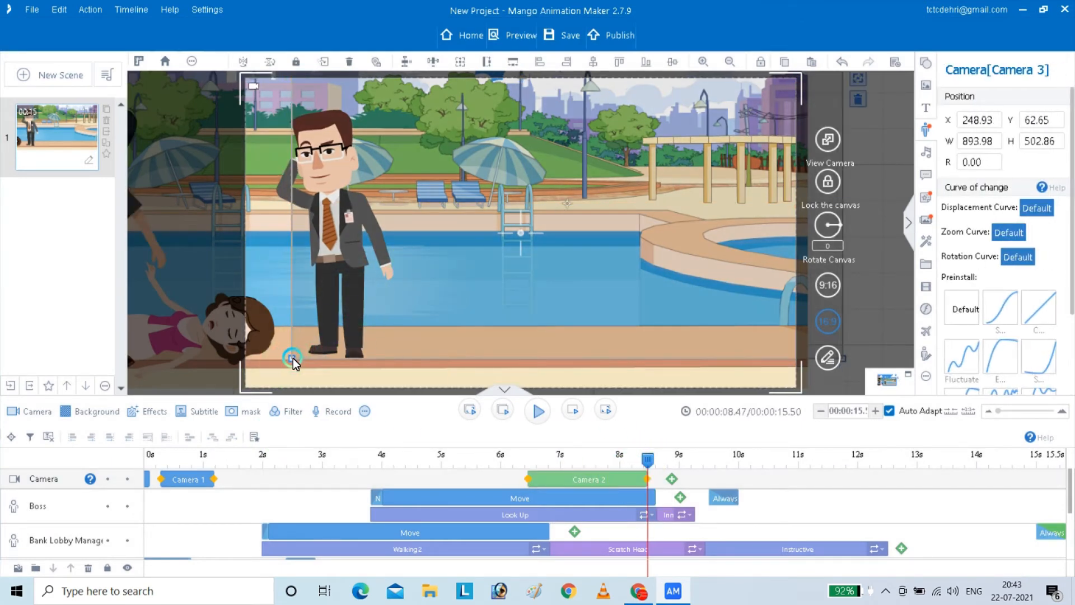
pyautogui.moveTo(289, 359); pyautogui.dragTo(173, 403)
pyautogui.moveTo(546, 313); pyautogui.dragTo(433, 318)
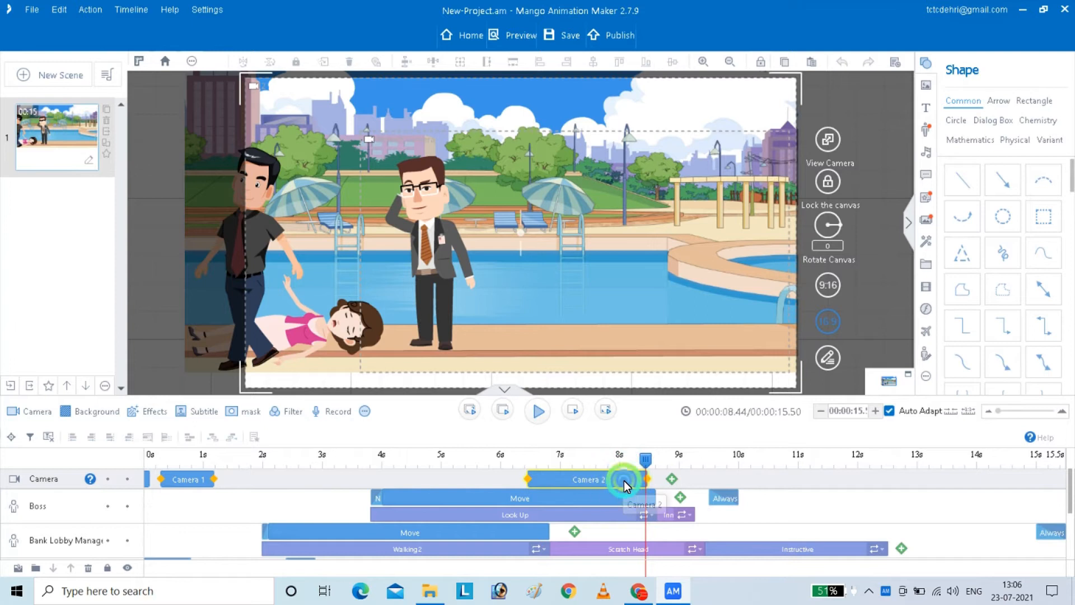
# Reposition the Camera 2 frame to about X -65, Y 39 and play back the scene from about 6.4 s.
pyautogui.click(645, 480)
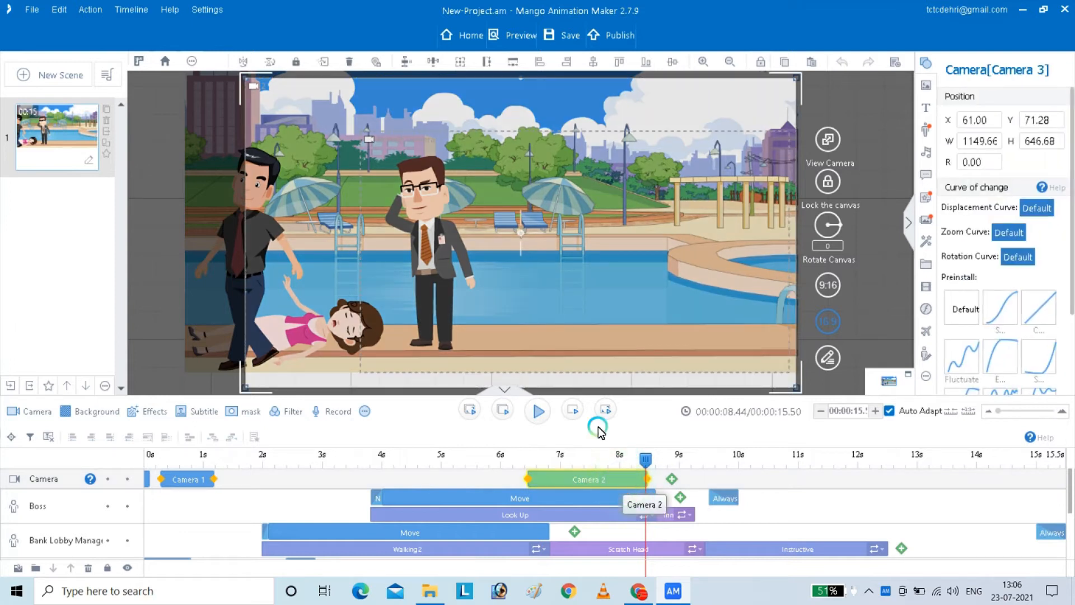
pyautogui.moveTo(645, 283); pyautogui.dragTo(585, 266)
pyautogui.moveTo(643, 469); pyautogui.dragTo(524, 470)
pyautogui.press('space')
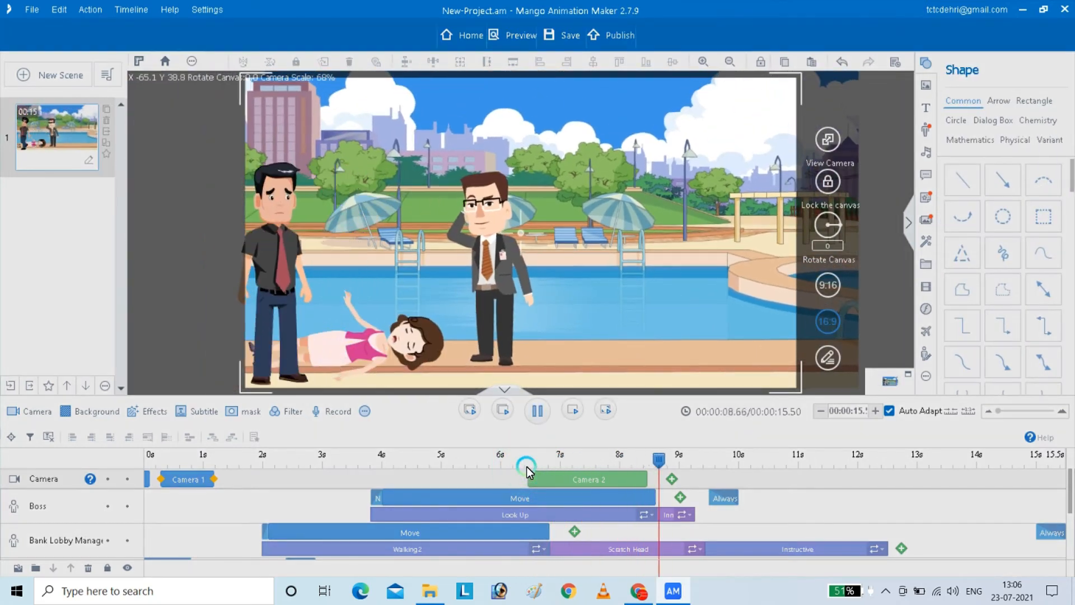
pyautogui.press('space')
# Place the playhead at about 8.6 s and import the "khoon khuni" MP3 as a sound.
pyautogui.moveTo(768, 474); pyautogui.dragTo(654, 471)
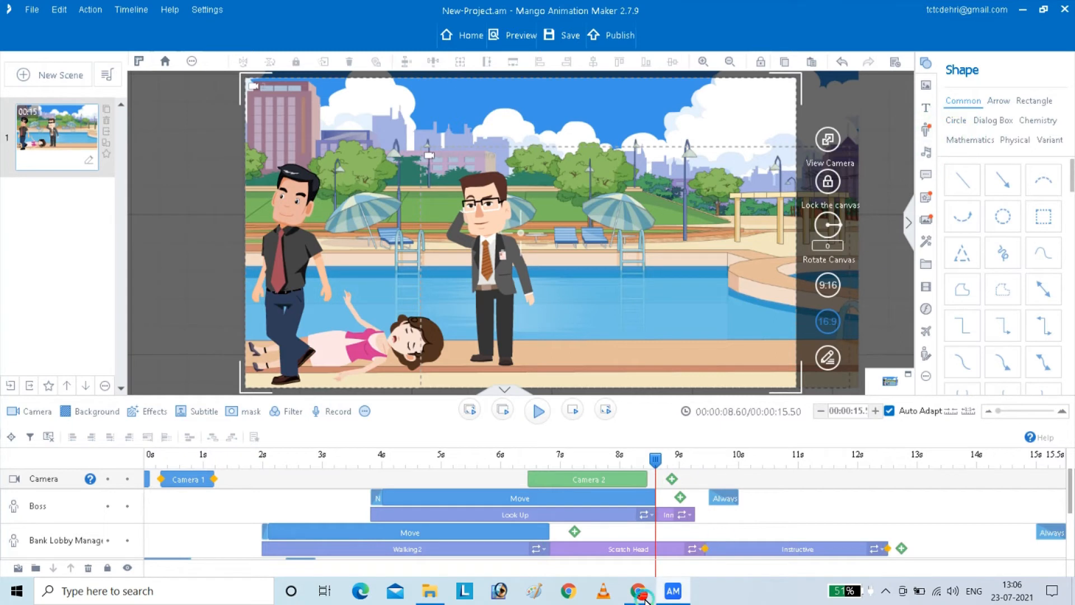
pyautogui.click(927, 151)
pyautogui.click(1002, 109)
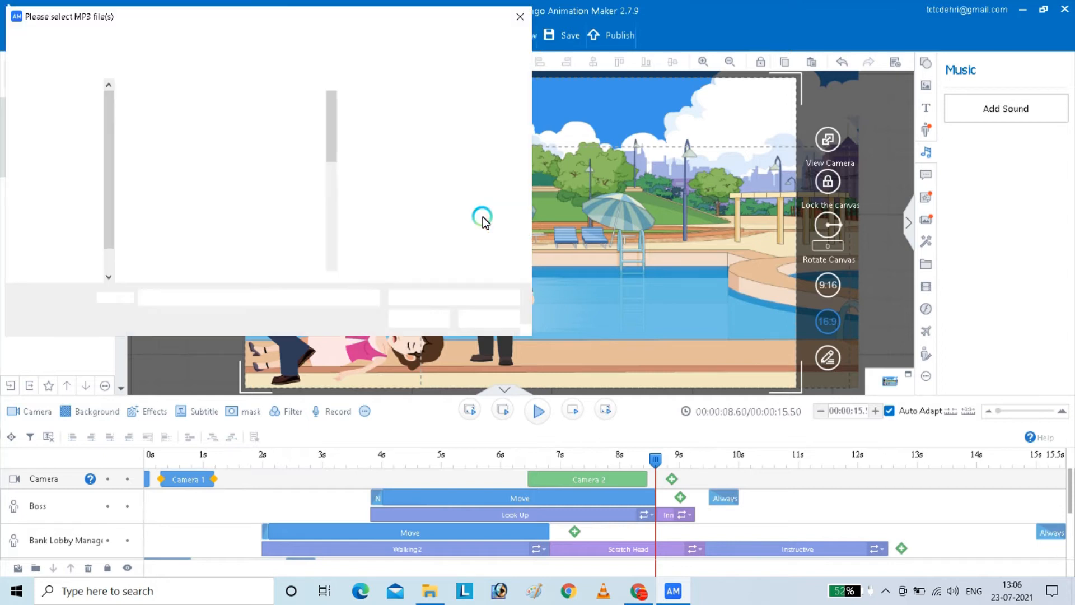
pyautogui.moveTo(329, 144); pyautogui.dragTo(329, 252)
pyautogui.click(262, 150)
pyautogui.click(424, 320)
# Play back the "khoon khuni" sound and shift it to start at 8.13 s, checking its timing against the actions.
pyautogui.click(613, 329)
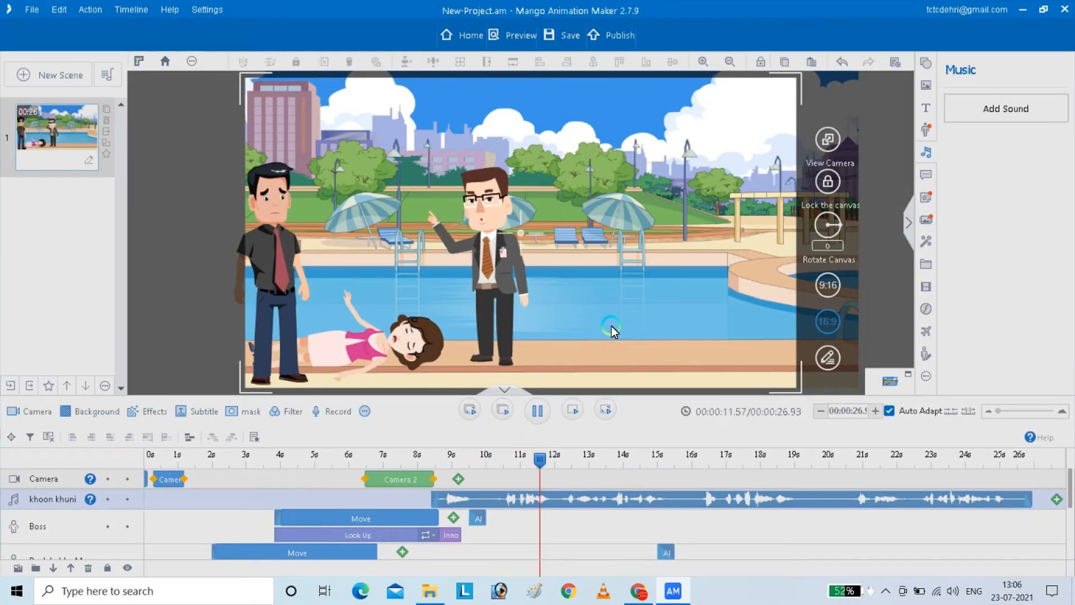
pyautogui.press('space')
pyautogui.moveTo(564, 499); pyautogui.dragTo(554, 502)
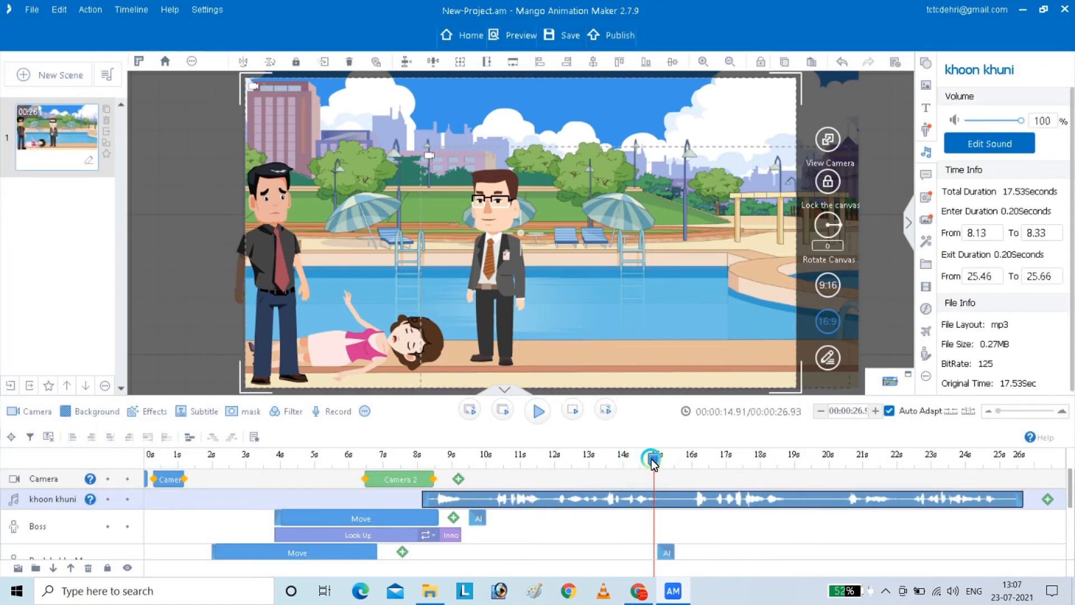
pyautogui.click(385, 479)
pyautogui.press('space')
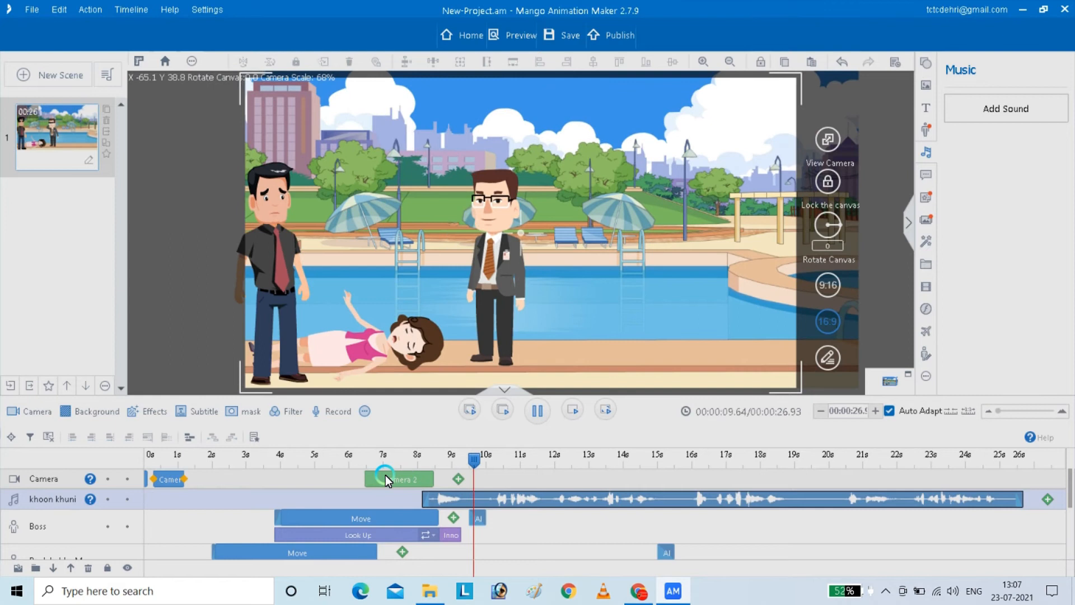
pyautogui.click(386, 477)
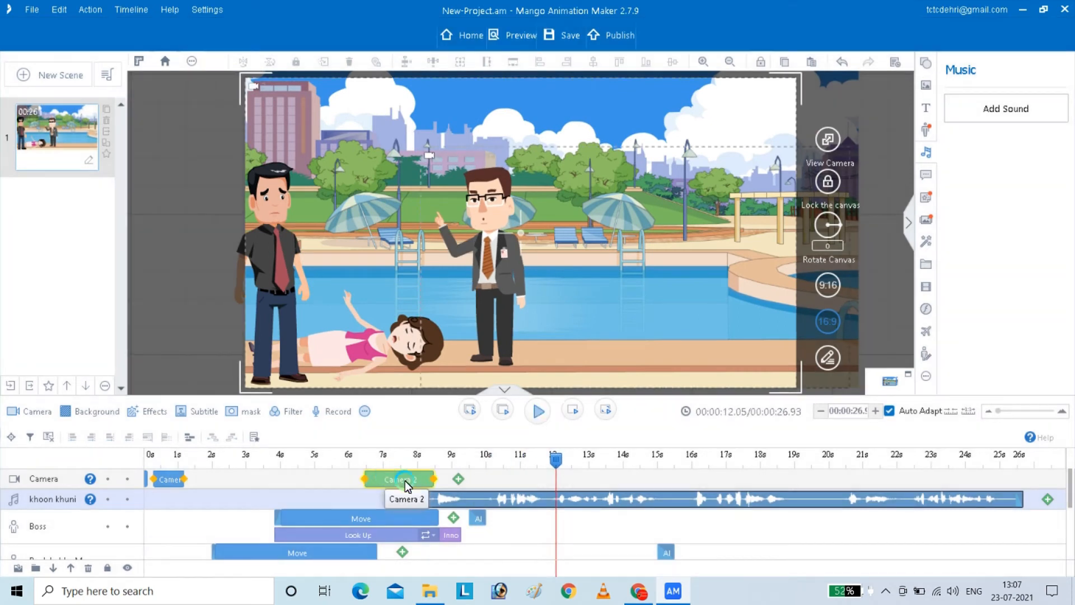
# Trim the Bank Lobby Manager's Instructive action to end at about 12 s.
pyautogui.moveTo(1068, 486); pyautogui.dragTo(1069, 517)
pyautogui.click(564, 519)
pyautogui.moveTo(566, 521); pyautogui.dragTo(560, 522)
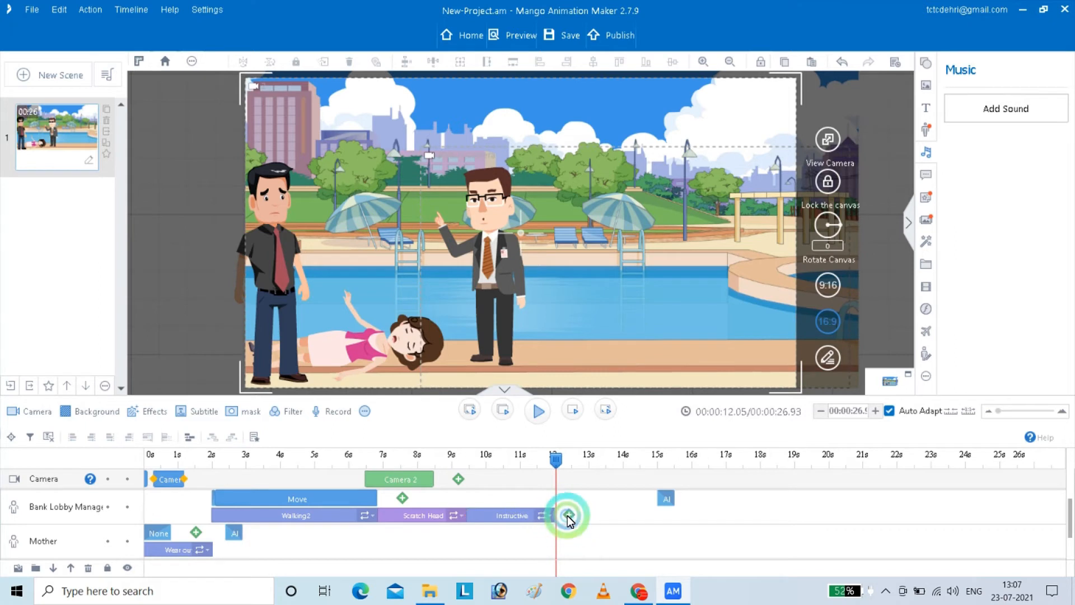
# Add the Enraptured action after the Bank Lobby Manager's Instructive action and extend it to about 14.6 s.
pyautogui.click(572, 514)
pyautogui.click(536, 205)
pyautogui.click(791, 361)
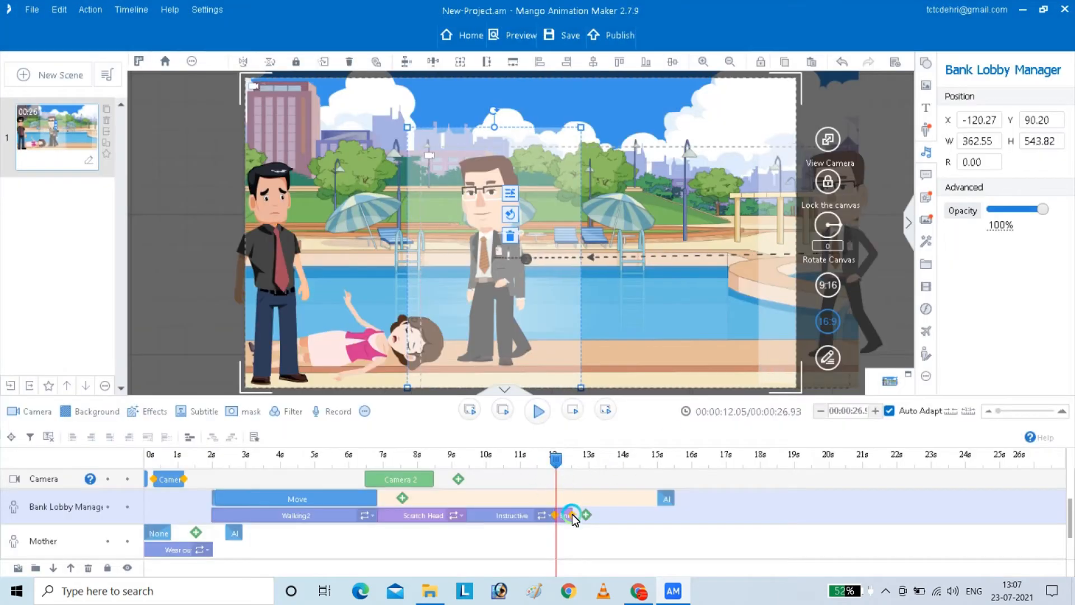
pyautogui.moveTo(573, 515); pyautogui.dragTo(643, 515)
# Play back the scene with sound to check the Bank Lobby Manager's Instructive and Enraptured actions.
pyautogui.click(456, 469)
pyautogui.press('space')
pyautogui.click(409, 464)
pyautogui.press('space')
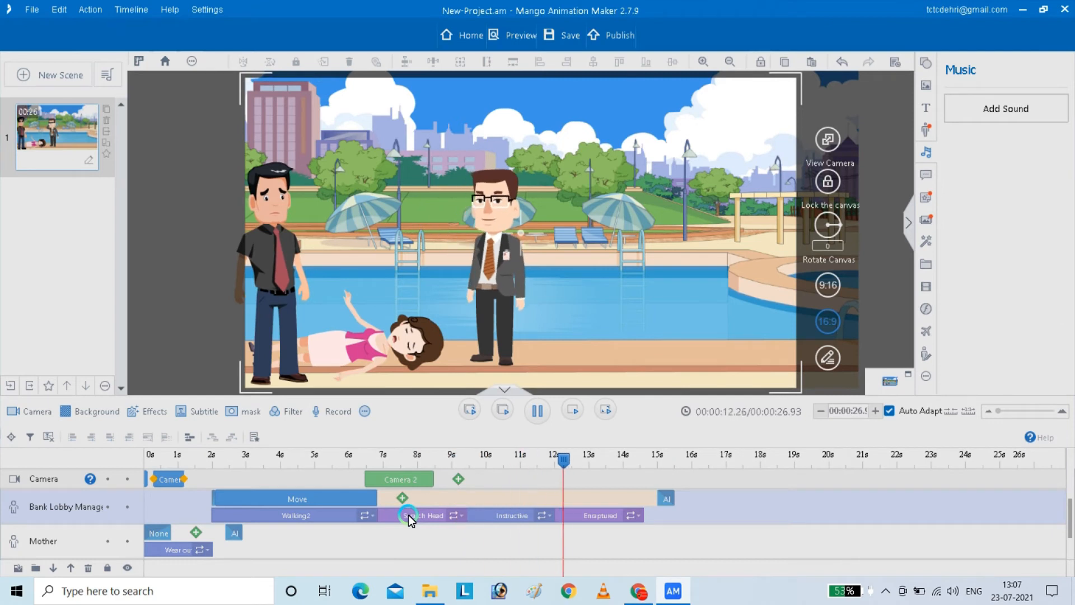
# Add a camera move at about 14.8 s and frame it tightly on the Boss's upper body, about 424 × 238 in size.
pyautogui.click(663, 459)
pyautogui.moveTo(665, 462); pyautogui.dragTo(650, 510)
pyautogui.moveTo(1069, 524)
pyautogui.mouseDown()
pyautogui.moveTo(1071, 474)
pyautogui.moveTo(1064, 509)
pyautogui.mouseUp()
pyautogui.rightClick(458, 479)
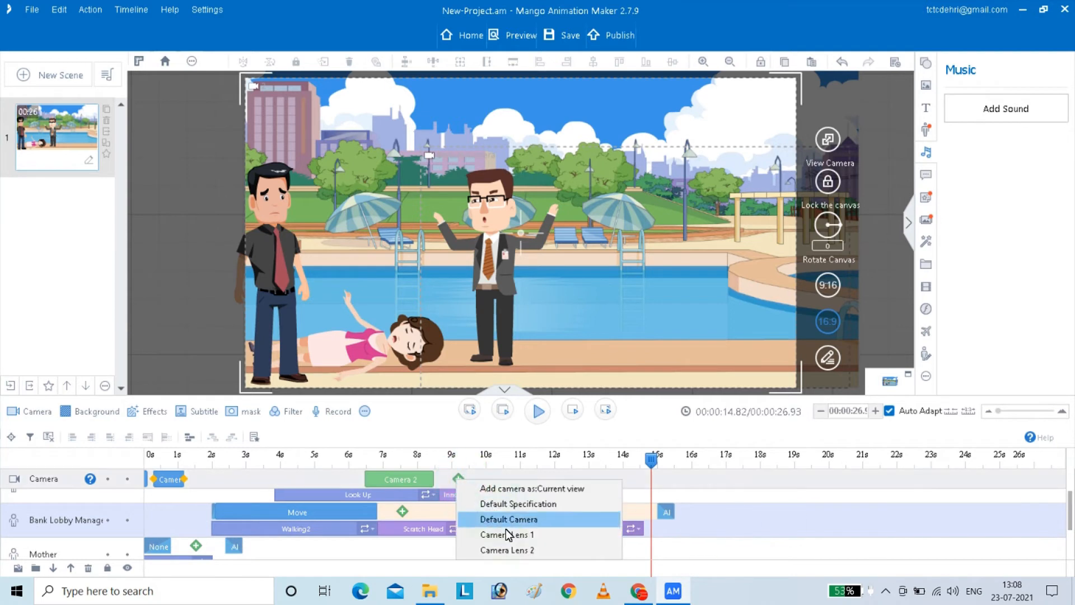
pyautogui.click(507, 535)
pyautogui.moveTo(496, 481); pyautogui.dragTo(671, 457)
pyautogui.click(661, 483)
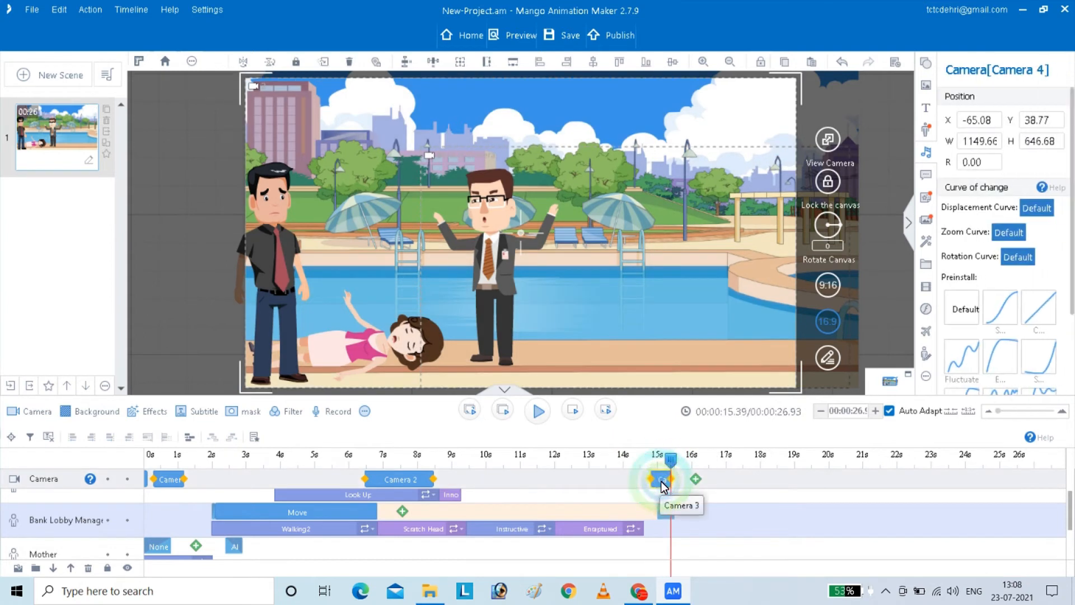
pyautogui.click(406, 220)
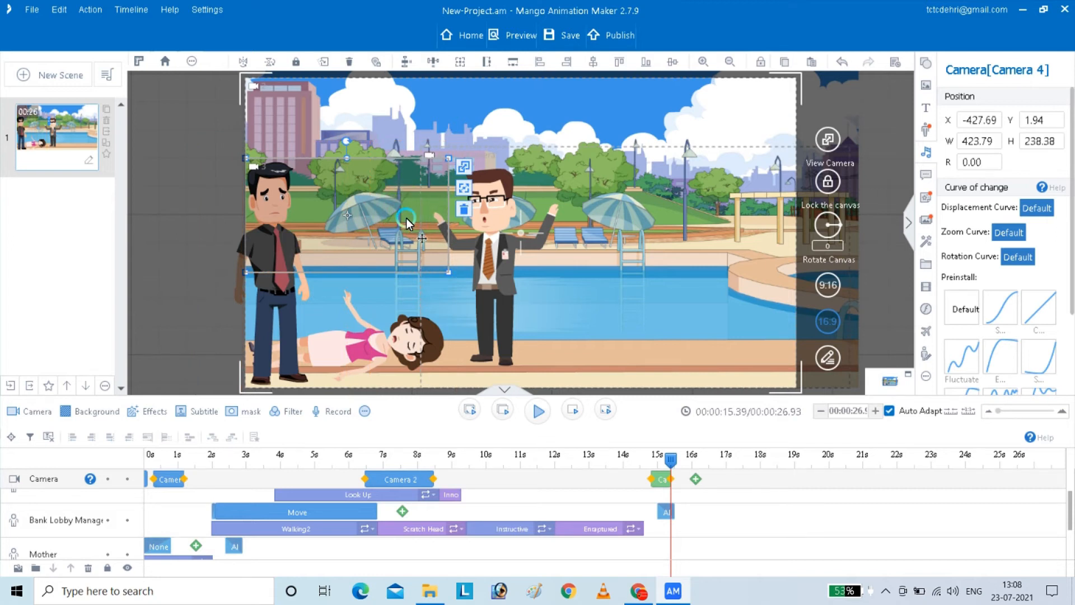
# Play back the dialogue to check the Boss's close-up camera and his actions against the sound.
pyautogui.click(528, 466)
pyautogui.press('space')
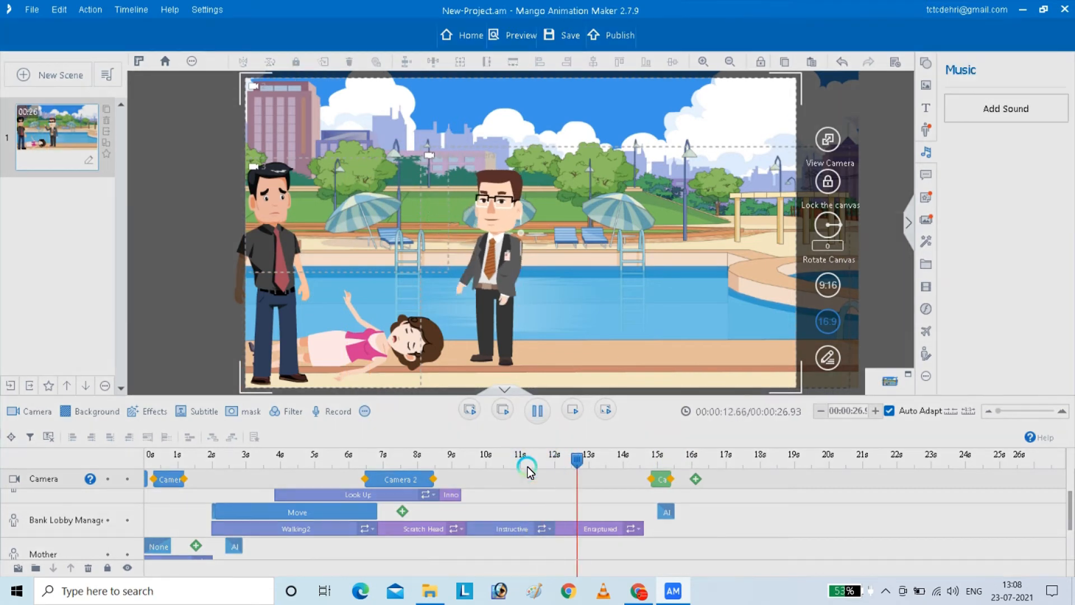
pyautogui.press('space')
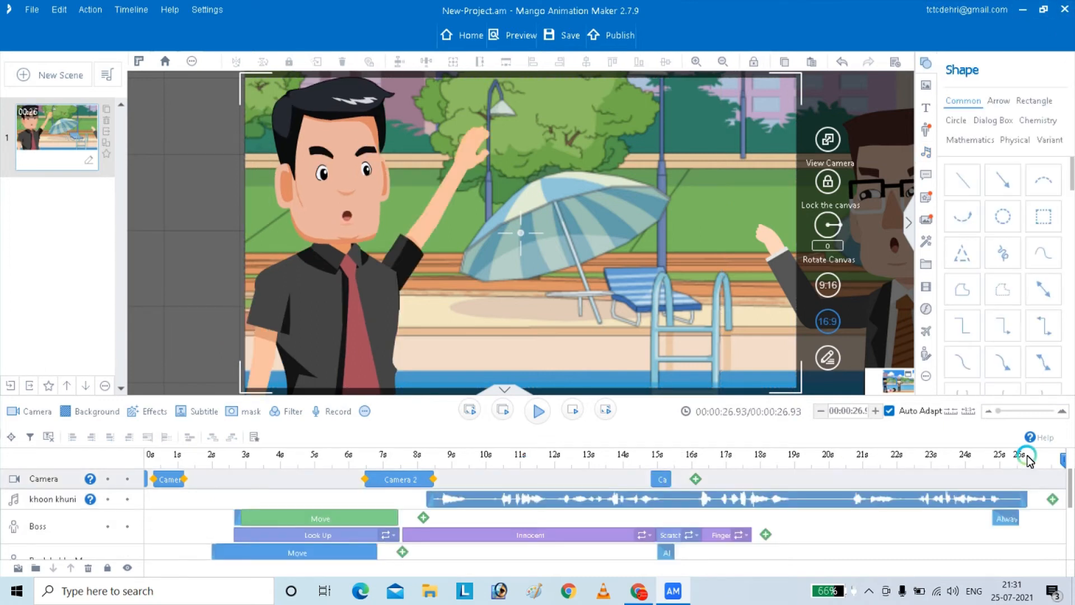
pyautogui.click(546, 413)
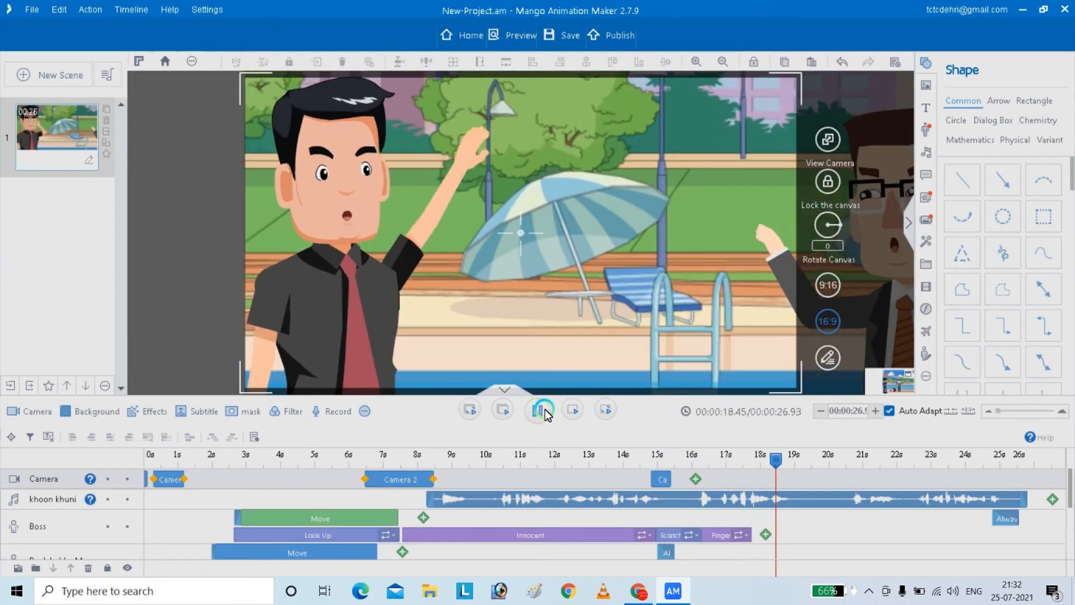
pyautogui.click(545, 409)
# Add the Shrug talk action to the Boss at about 17.8 s and extend it to about 18.9 s.
pyautogui.moveTo(789, 465); pyautogui.dragTo(755, 465)
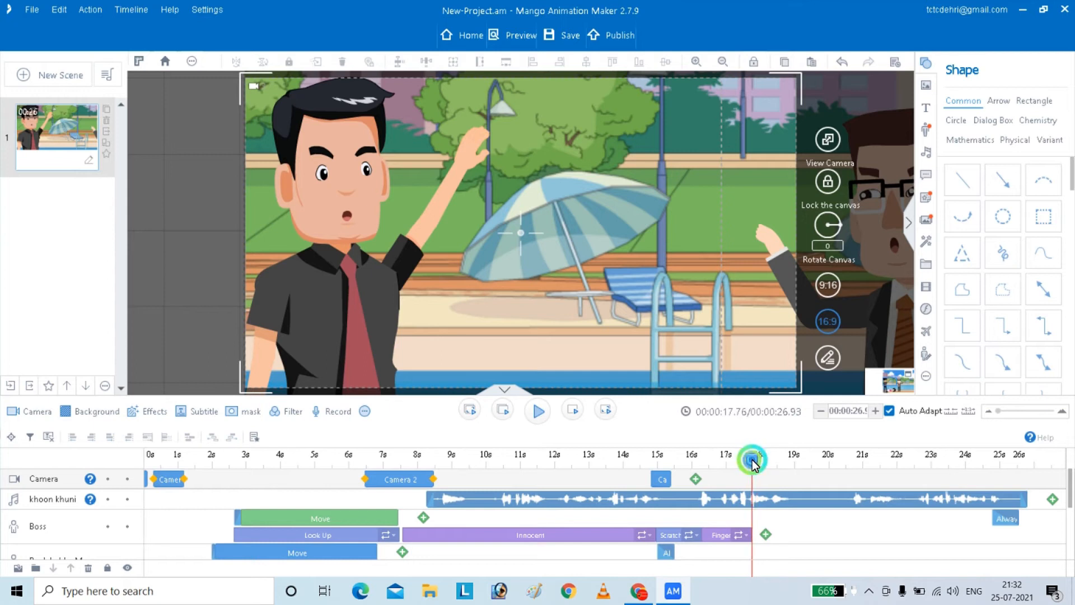
pyautogui.click(766, 530)
pyautogui.click(710, 232)
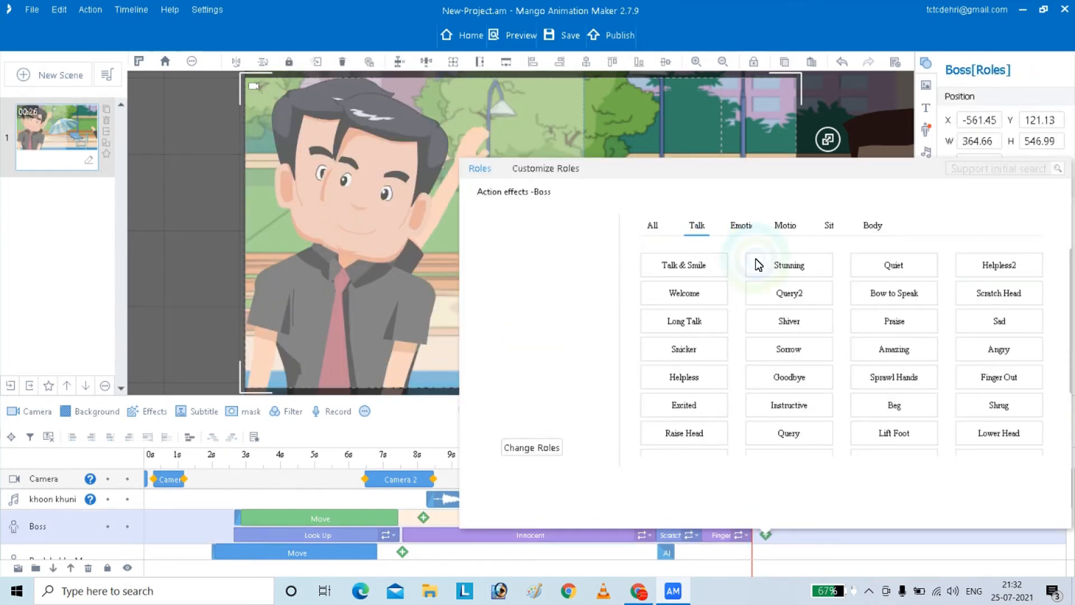
pyautogui.click(988, 403)
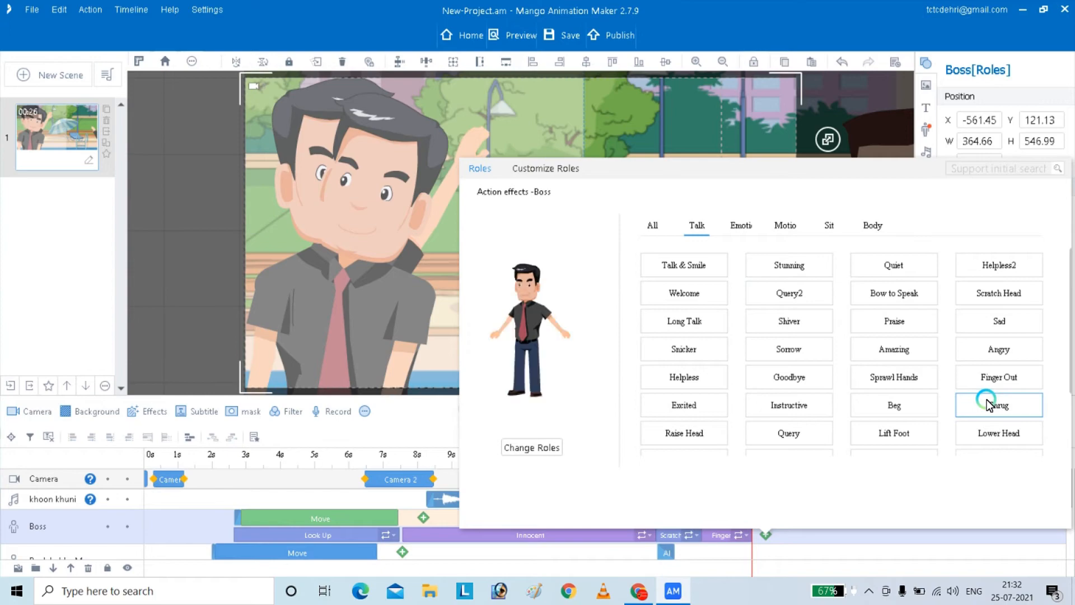
pyautogui.click(988, 403)
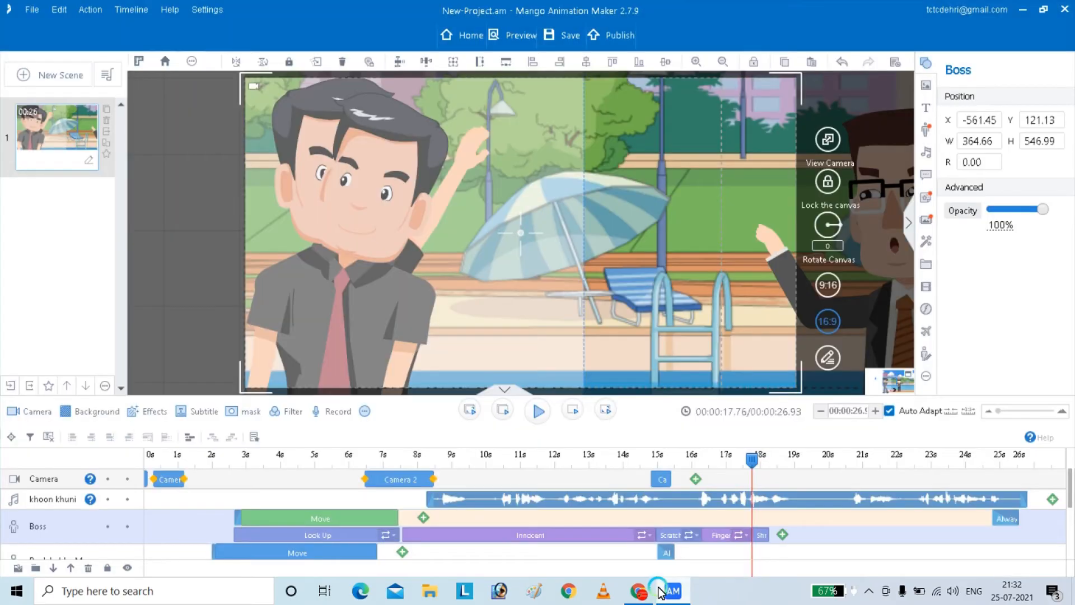
pyautogui.click(786, 536)
pyautogui.click(796, 534)
pyautogui.click(765, 498)
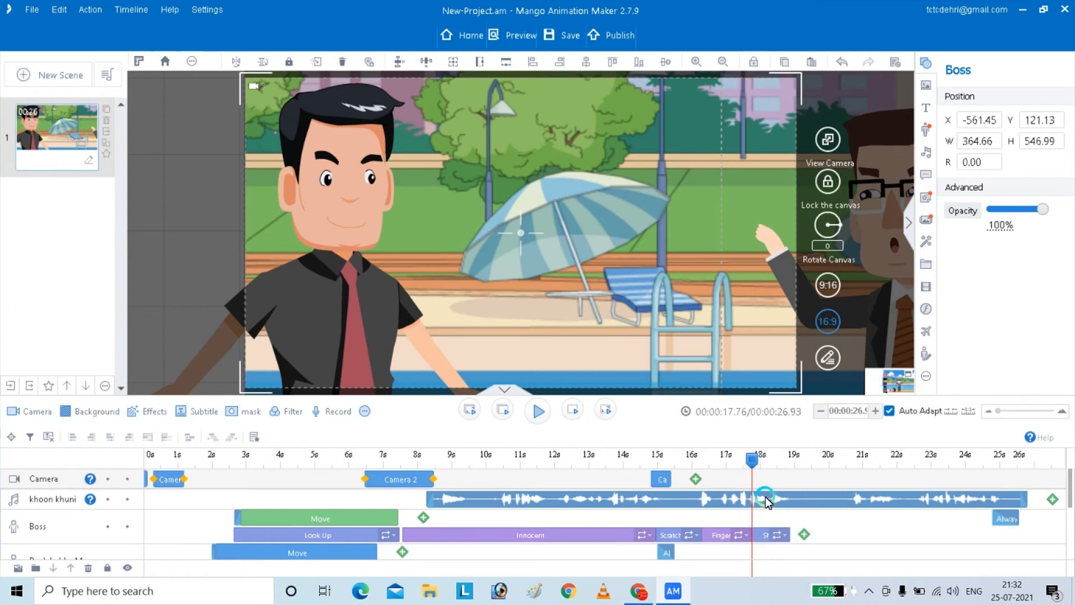
# Play back the scene with sound to check the timing of the Boss's Shrug action.
pyautogui.click(637, 470)
pyautogui.click(540, 422)
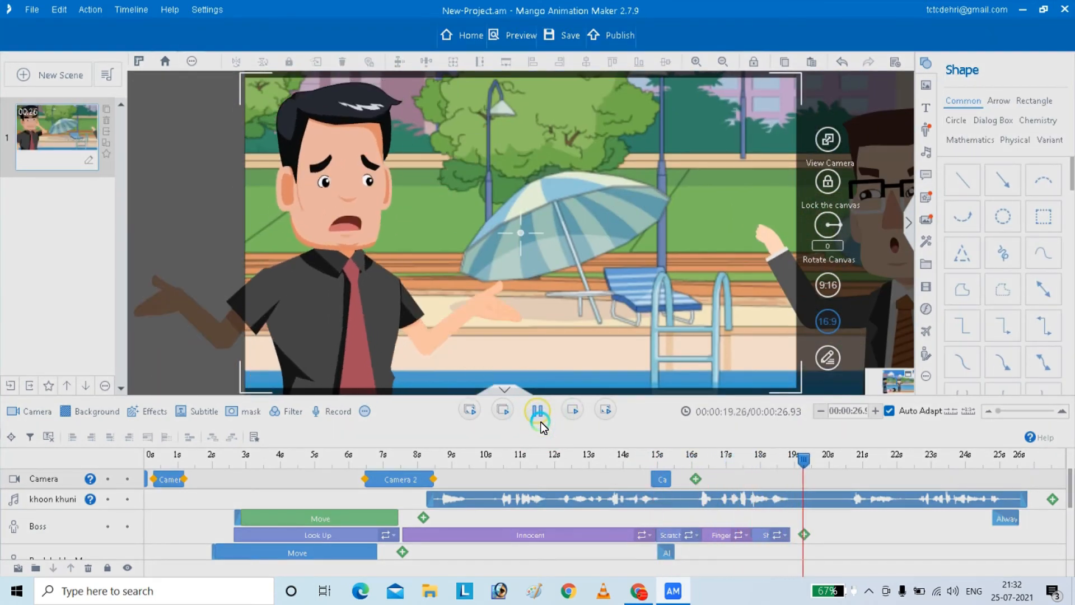
pyautogui.click(862, 479)
# Add a camera at about 18.9 s and frame it on the Bank Lobby Manager and the woman, about 754 × 424 in size.
pyautogui.moveTo(862, 479); pyautogui.dragTo(817, 487)
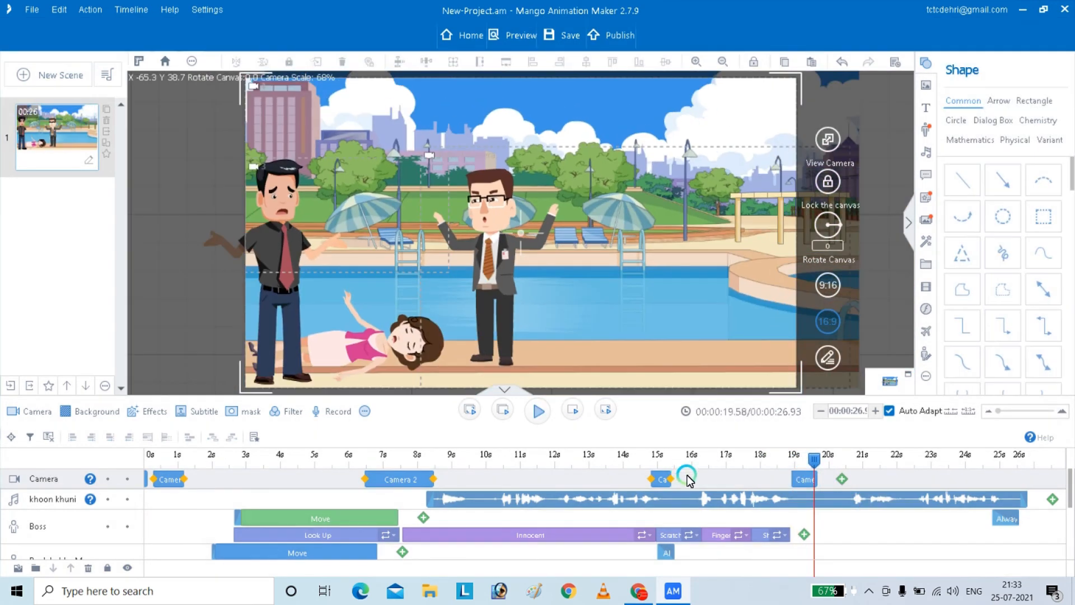
pyautogui.click(806, 486)
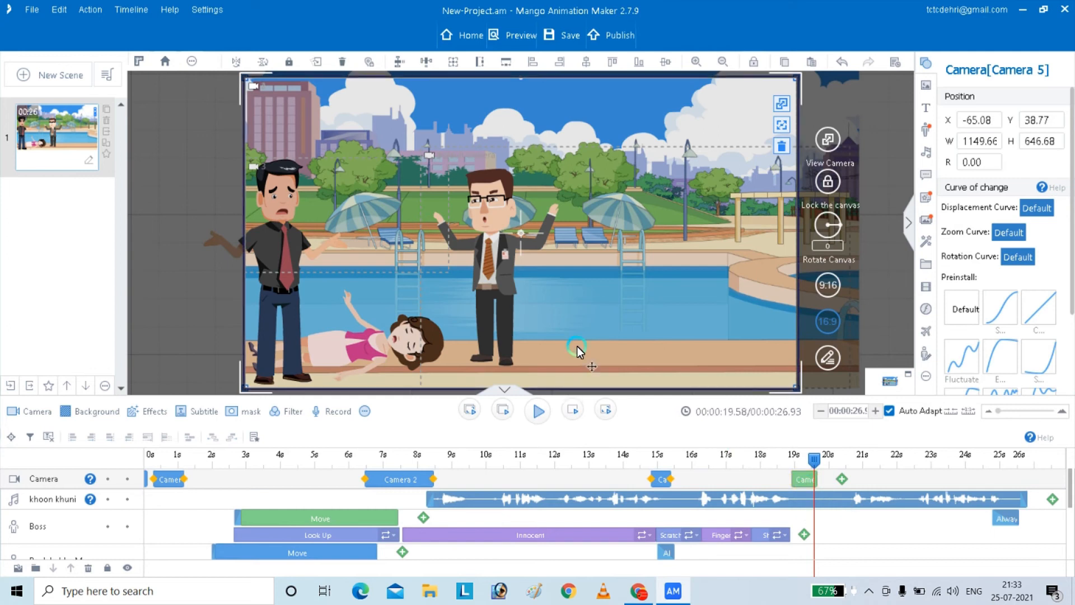
pyautogui.click(580, 275)
pyautogui.click(294, 350)
pyautogui.moveTo(293, 345); pyautogui.dragTo(374, 281)
pyautogui.moveTo(520, 221); pyautogui.dragTo(469, 290)
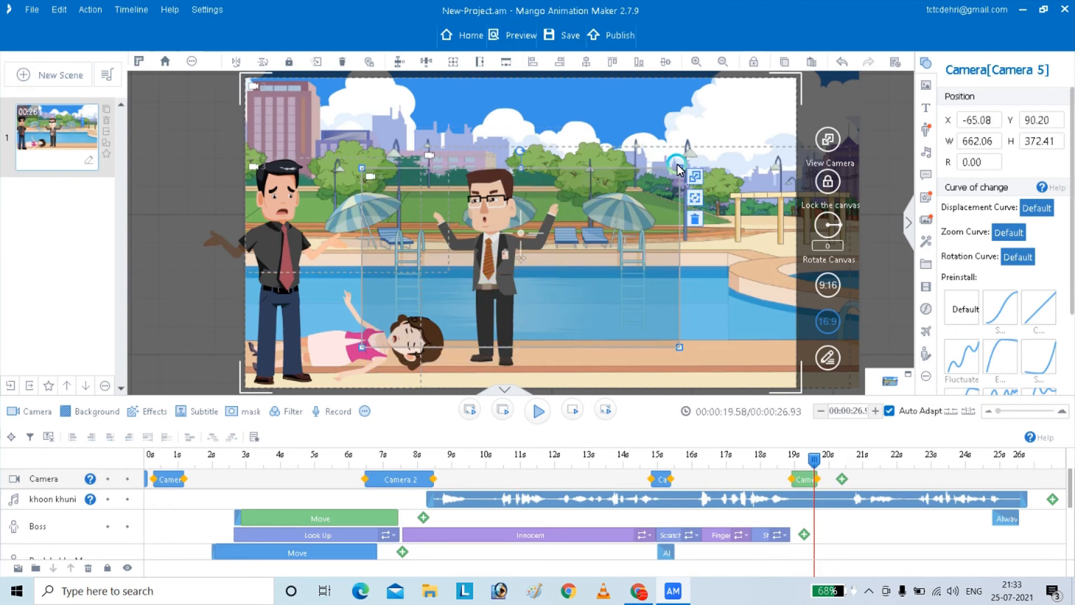
pyautogui.moveTo(679, 172); pyautogui.dragTo(704, 119)
pyautogui.moveTo(649, 229); pyautogui.dragTo(653, 240)
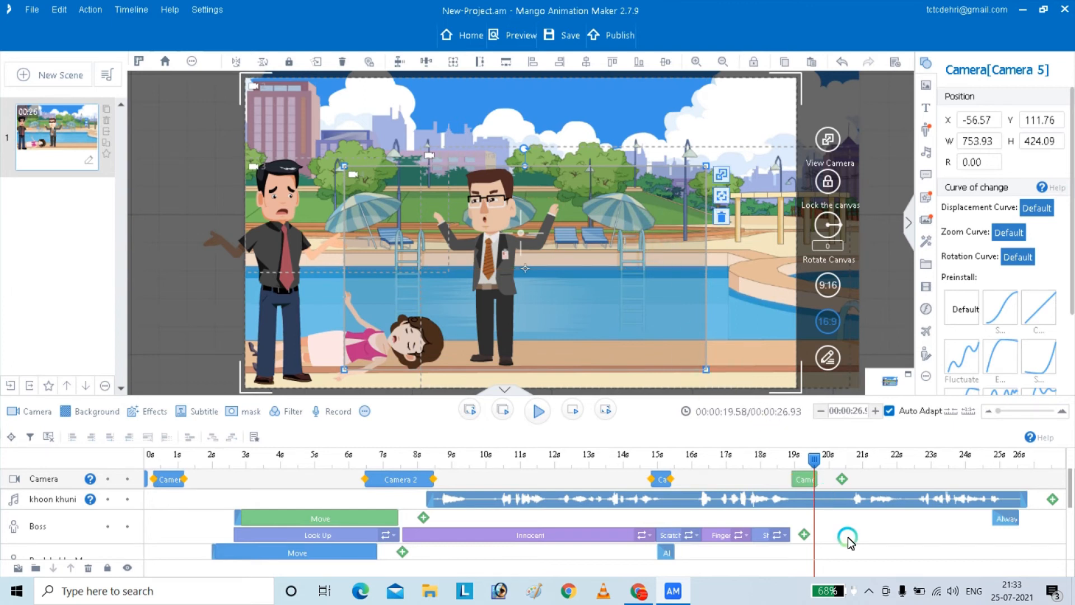
# Play back the scene from about 17.7 s to check the camera change to the Bank Lobby Manager.
pyautogui.moveTo(835, 473); pyautogui.dragTo(749, 475)
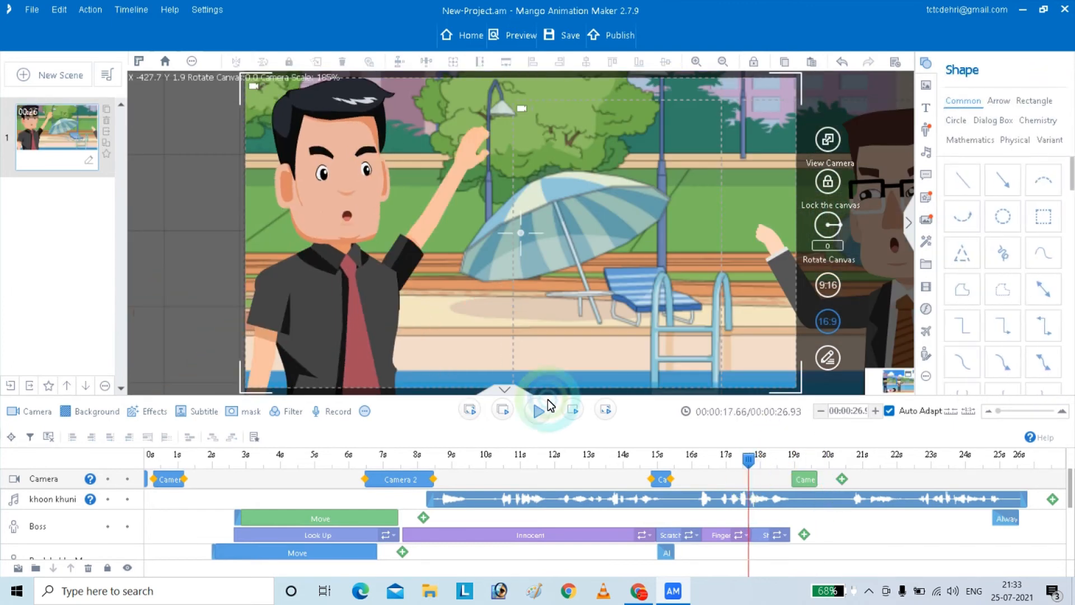
pyautogui.click(548, 404)
pyautogui.click(846, 458)
pyautogui.click(834, 467)
pyautogui.click(799, 483)
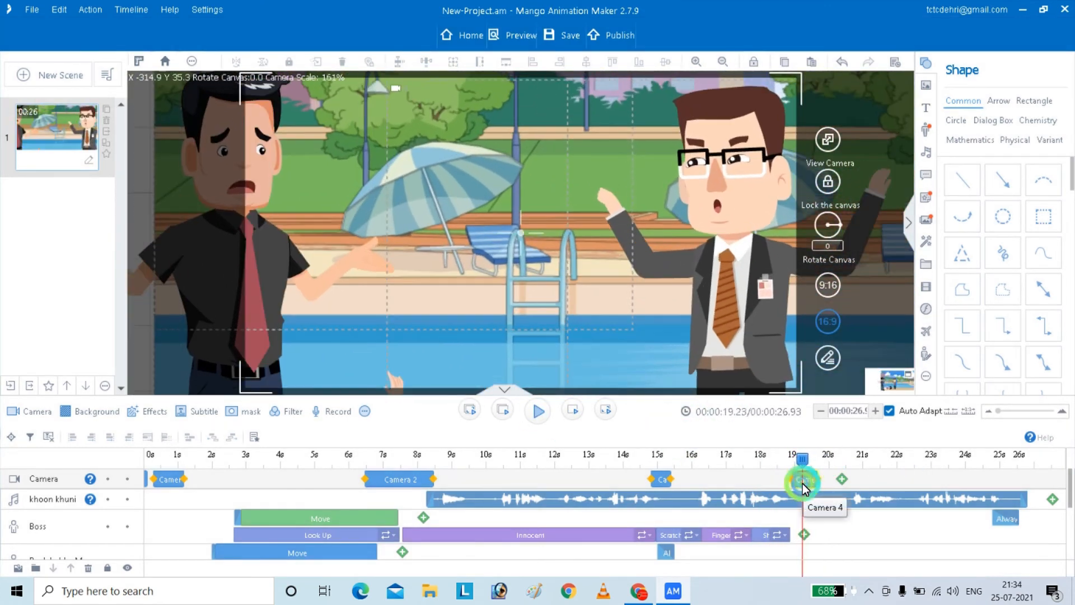
# Move the Bank Lobby Manager's Always effect to the timeline's end and add his Bow action from about 19.2 s to 20.8 s.
pyautogui.click(757, 529)
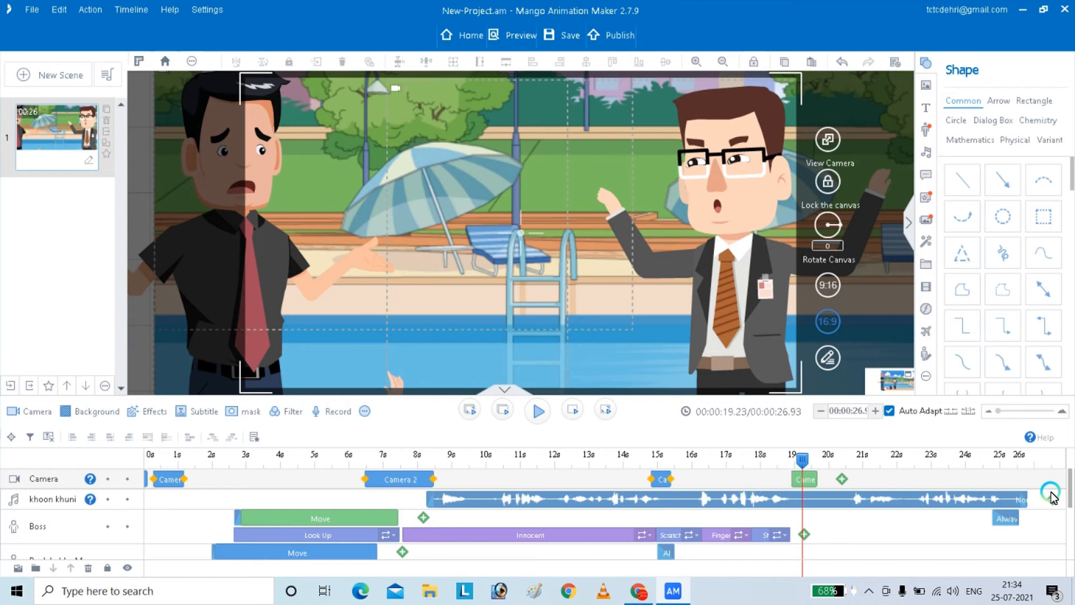
pyautogui.scroll(-1, 1071, 500)
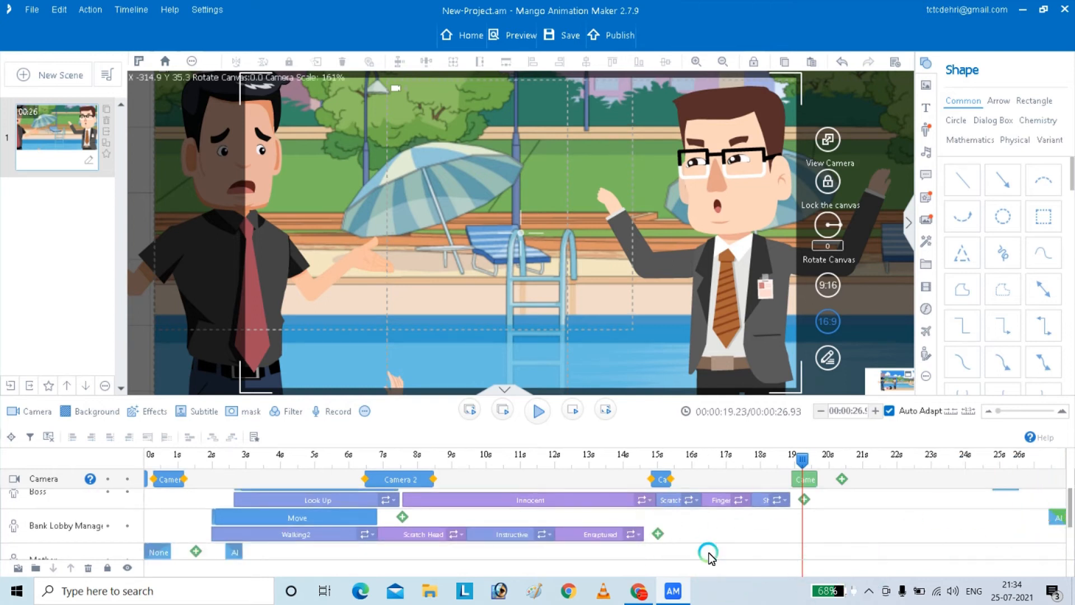
pyautogui.click(658, 533)
pyautogui.click(761, 224)
pyautogui.click(755, 266)
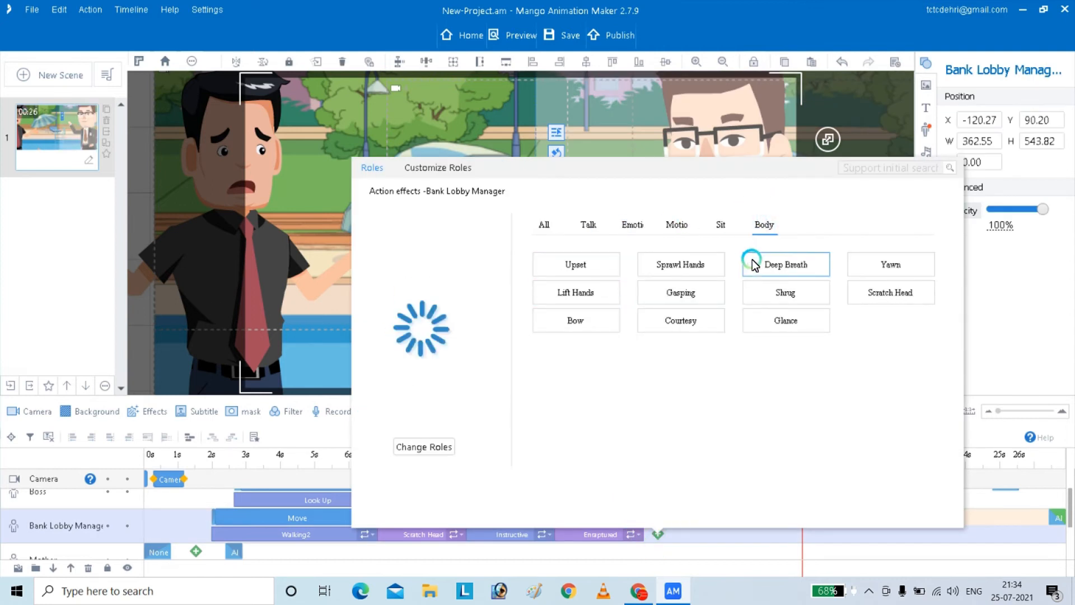
pyautogui.click(787, 258)
pyautogui.click(805, 297)
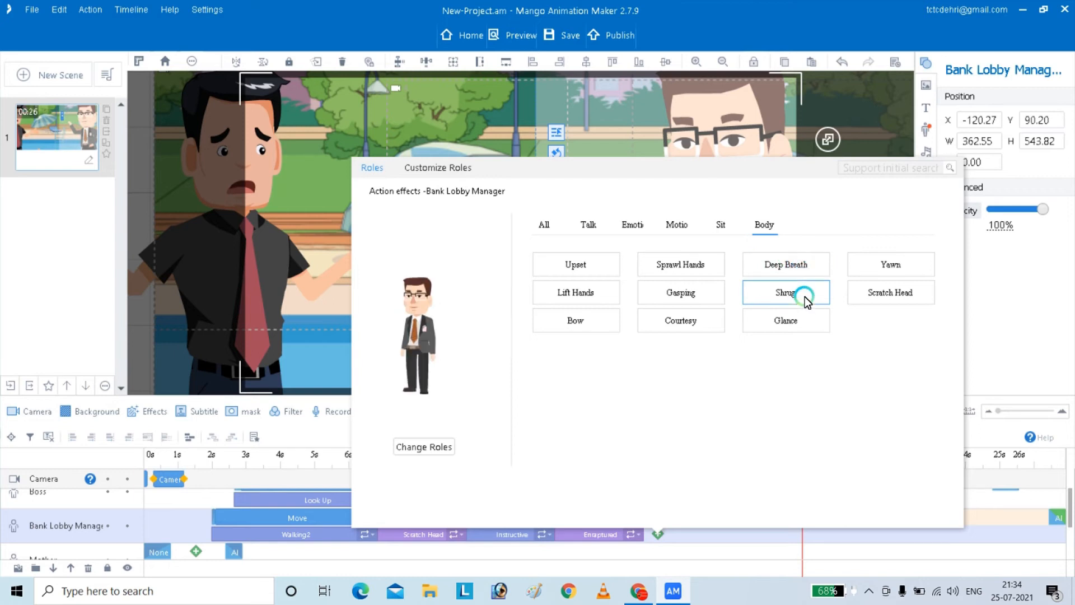
pyautogui.click(900, 259)
pyautogui.click(574, 324)
pyautogui.doubleClick(571, 323)
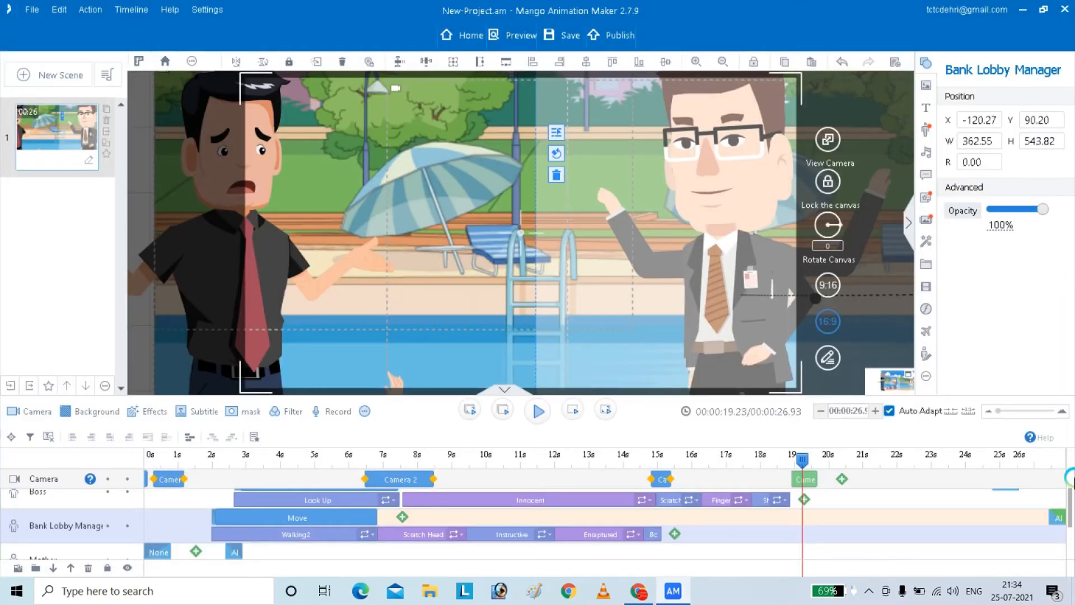
pyautogui.moveTo(661, 539); pyautogui.dragTo(859, 539)
pyautogui.click(535, 404)
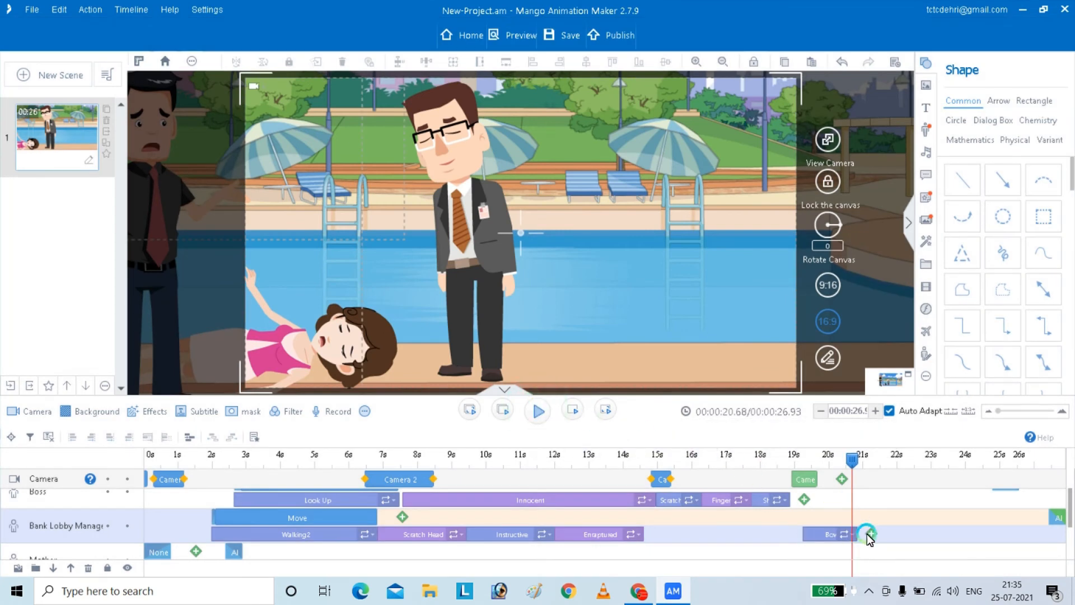
# Add the Finger Out talk action right after the Bank Lobby Manager's Bow action.
pyautogui.click(869, 535)
pyautogui.click(700, 225)
pyautogui.click(1014, 379)
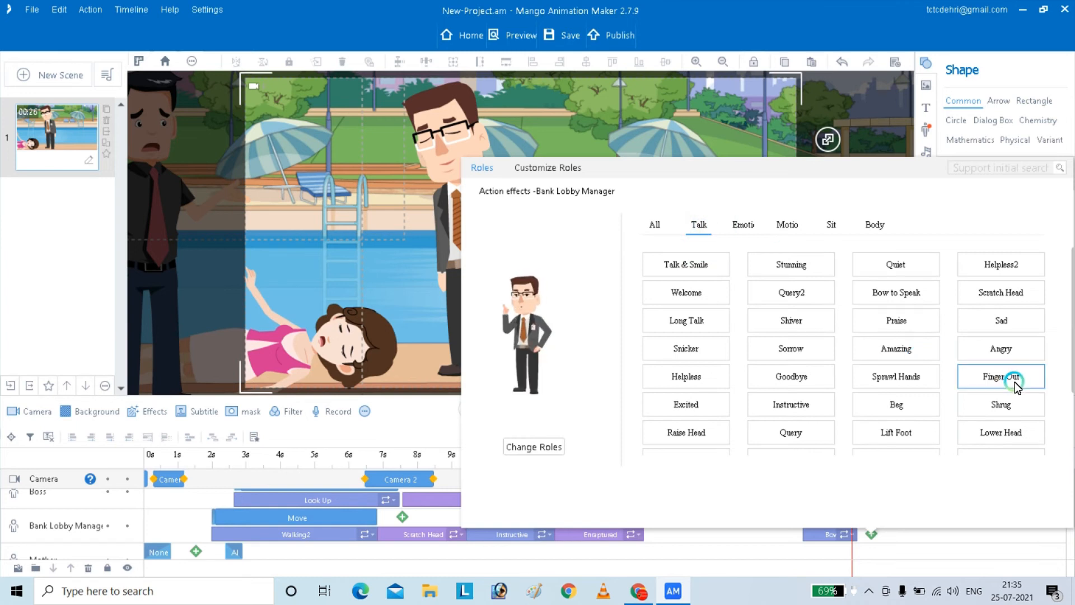
pyautogui.click(819, 406)
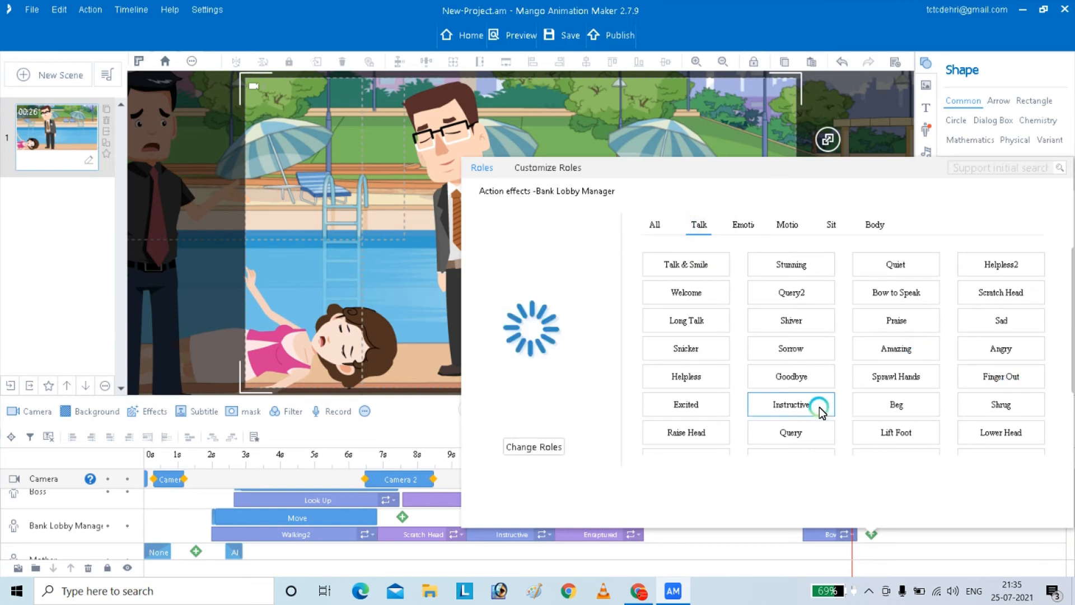
pyautogui.doubleClick(1007, 382)
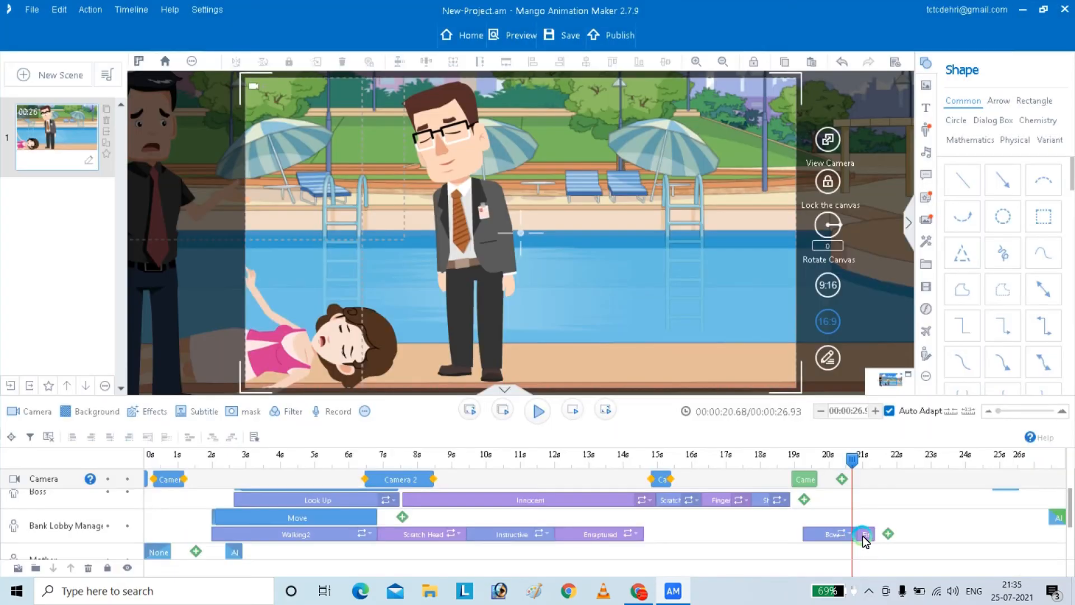
# Replace the Bank Lobby Manager's Finger Out action with the Excited talk action.
pyautogui.click(535, 414)
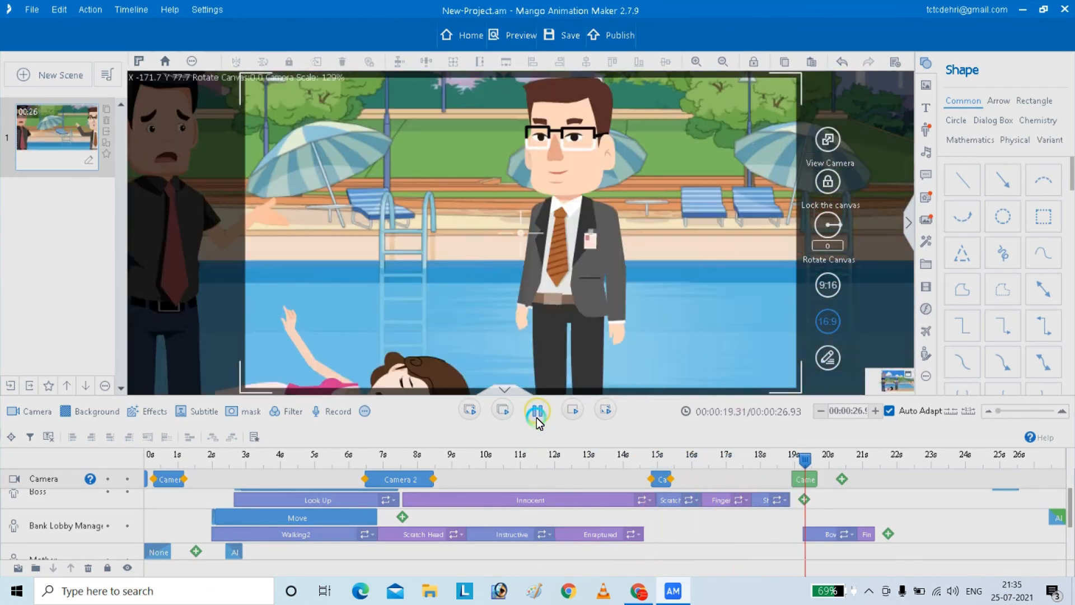
pyautogui.click(537, 418)
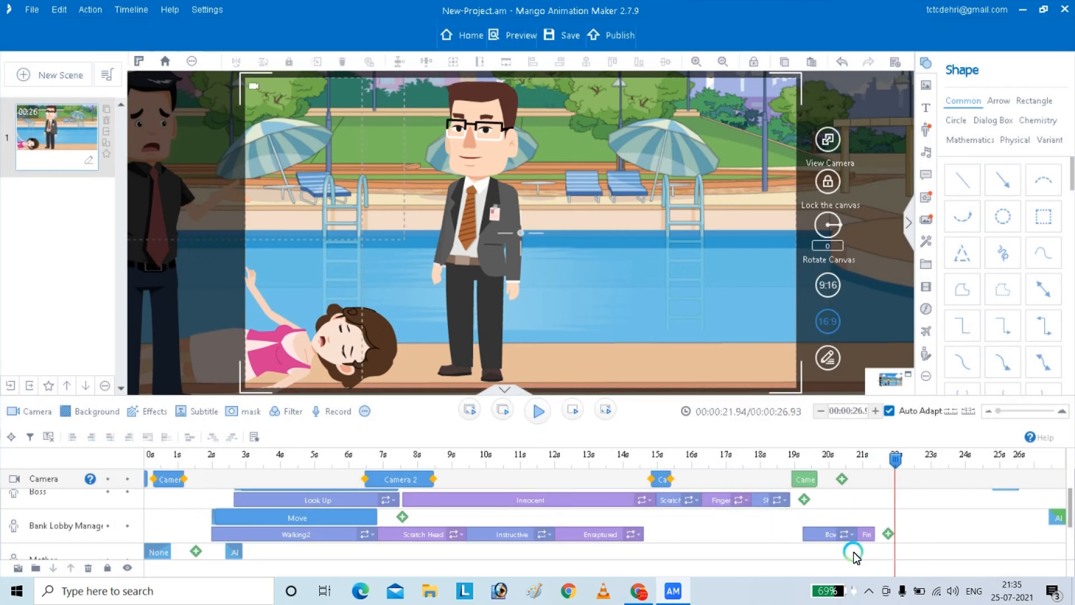
pyautogui.doubleClick(862, 537)
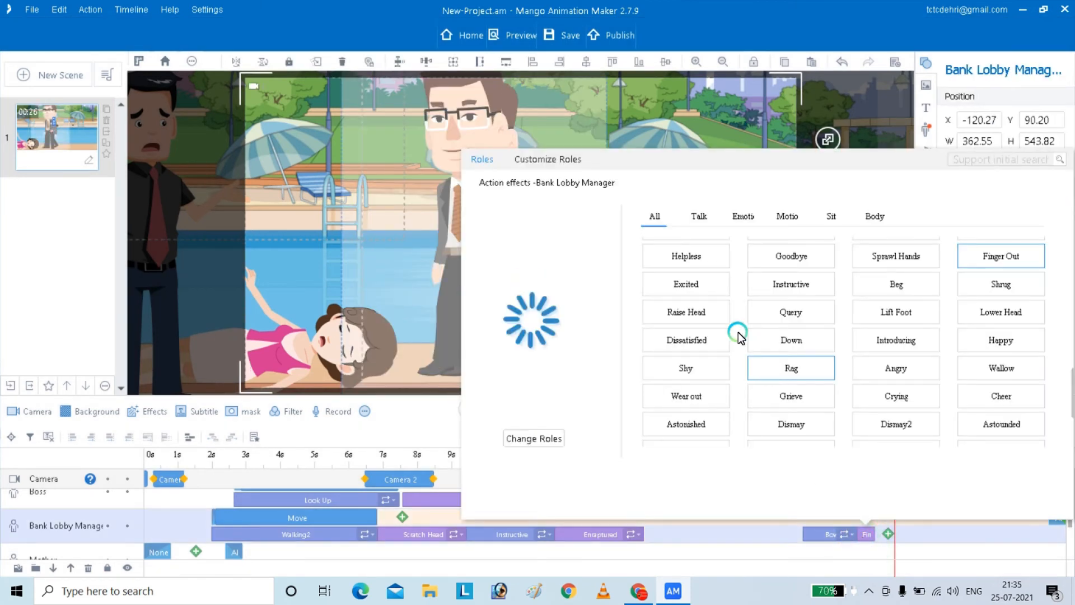
pyautogui.click(700, 216)
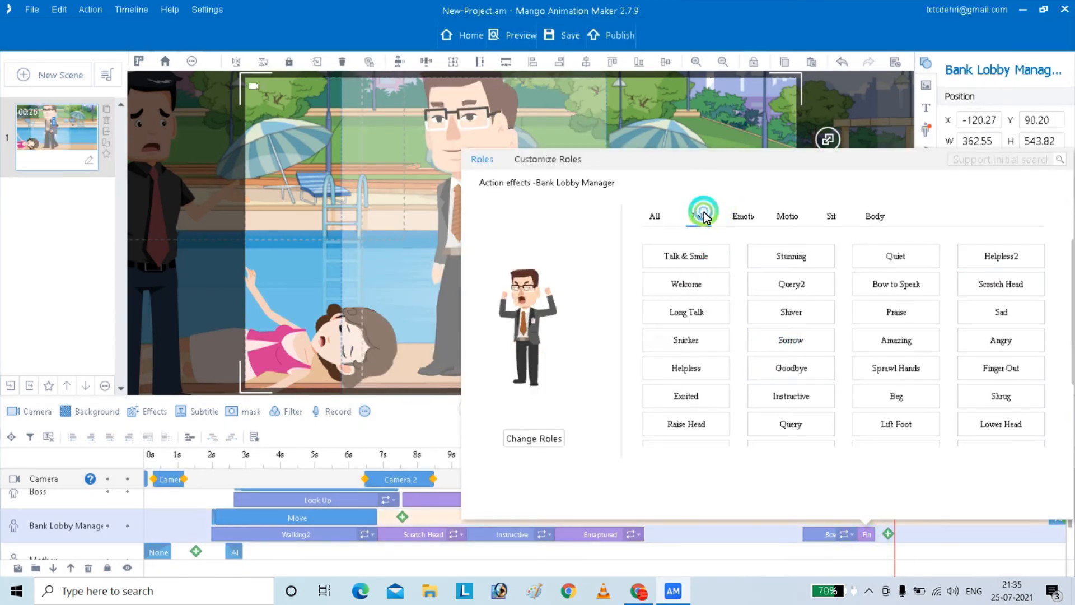
pyautogui.click(688, 390)
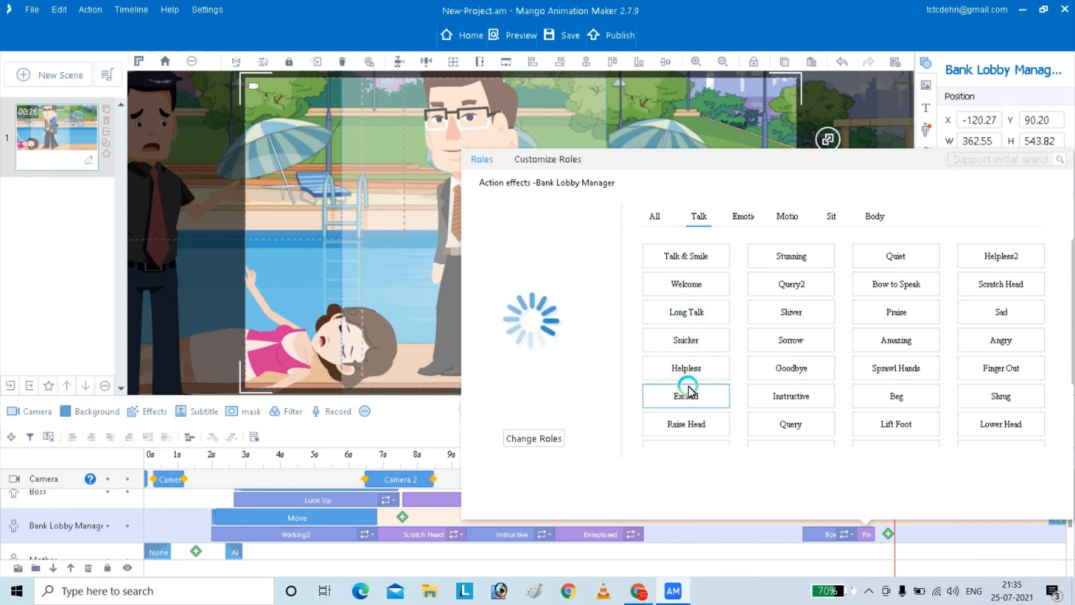
pyautogui.click(688, 387)
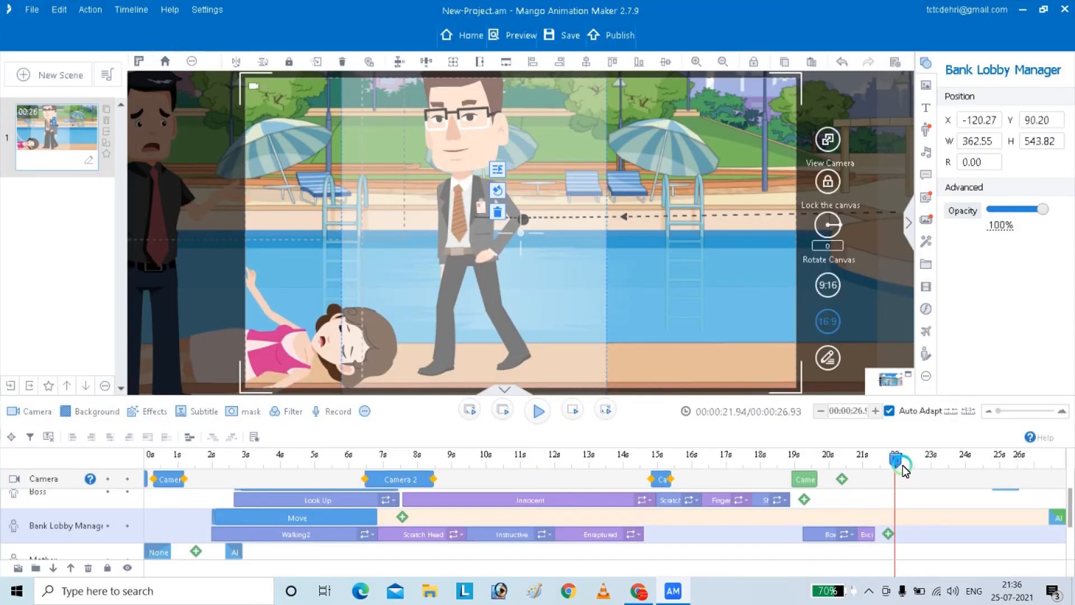
# Play back the scene from about 19.4 s to check the Bank Lobby Manager's Bow and Excited actions.
pyautogui.click(807, 468)
pyautogui.click(540, 414)
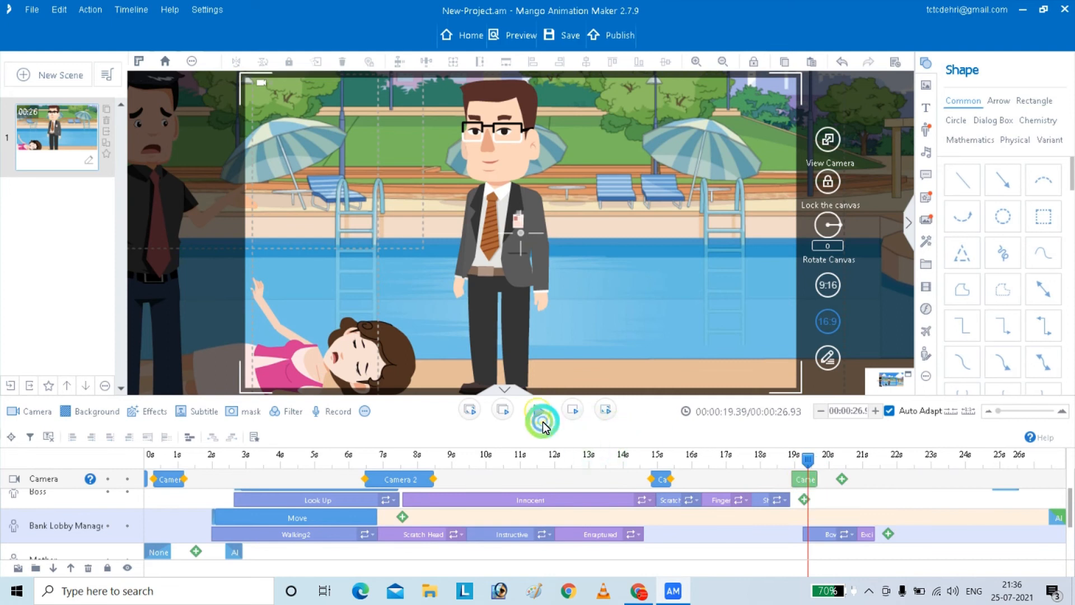
pyautogui.click(543, 422)
pyautogui.click(876, 537)
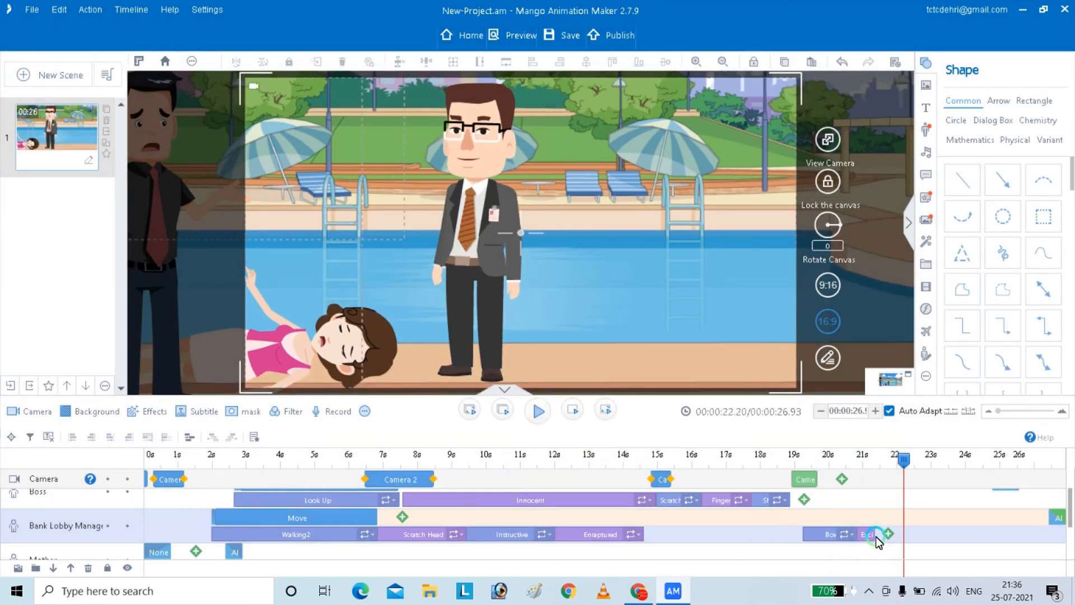
# Extend the Bank Lobby Manager's Excited action to about 22.2 s and play back the scene from about 19 s.
pyautogui.moveTo(874, 533); pyautogui.dragTo(900, 533)
pyautogui.click(900, 464)
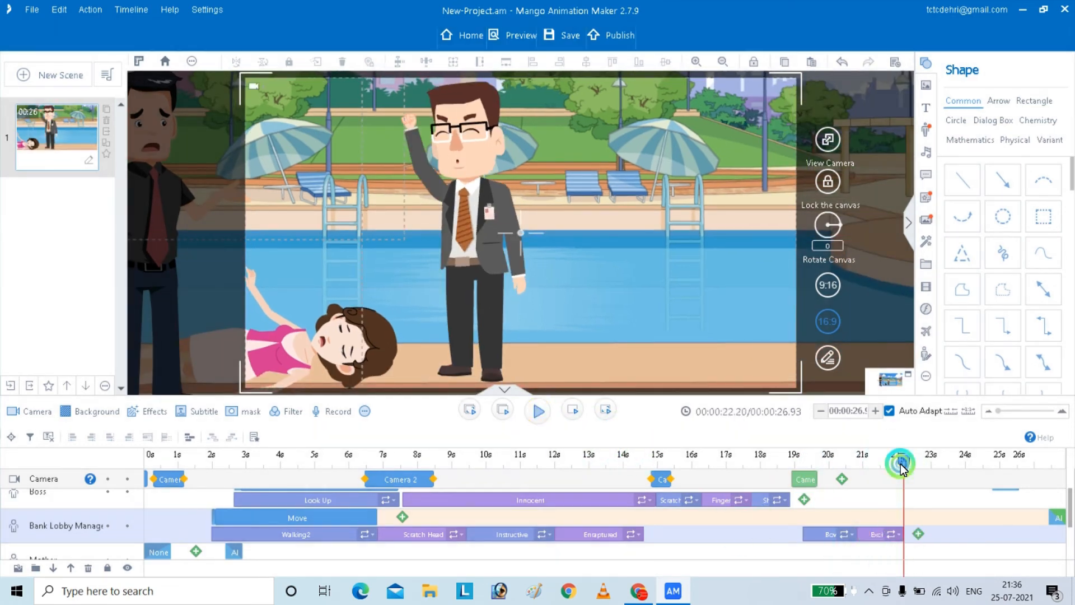
pyautogui.moveTo(902, 465); pyautogui.dragTo(792, 464)
pyautogui.click(541, 413)
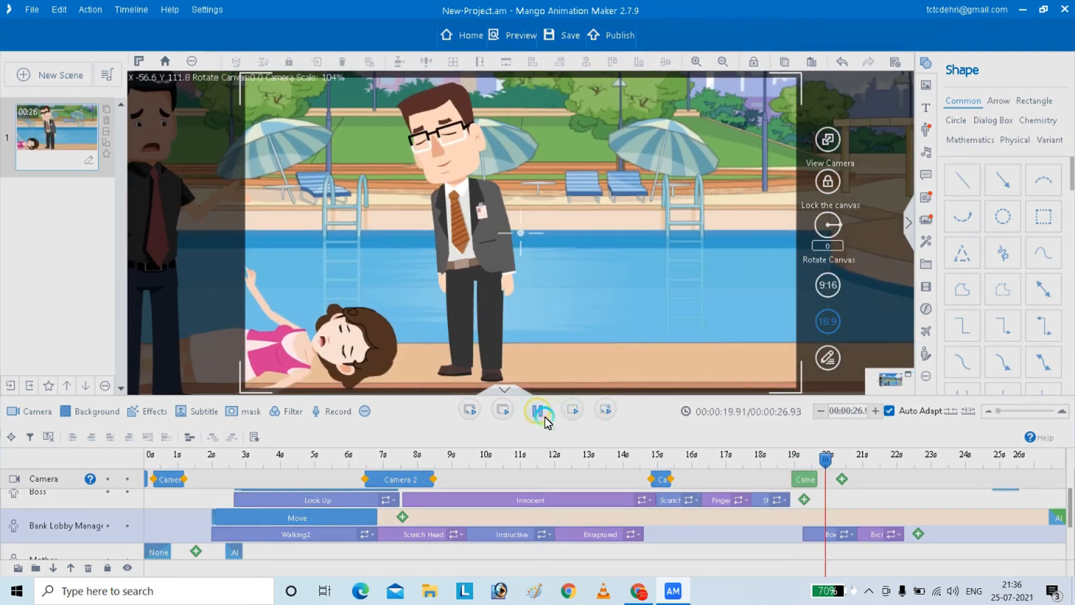
pyautogui.click(711, 493)
# Shorten the Bank Lobby Manager's Bow action to end at about 20.6 s and play it back from about 19.2 s.
pyautogui.click(856, 537)
pyautogui.moveTo(856, 536); pyautogui.dragTo(852, 535)
pyautogui.moveTo(910, 462); pyautogui.dragTo(801, 464)
pyautogui.click(535, 415)
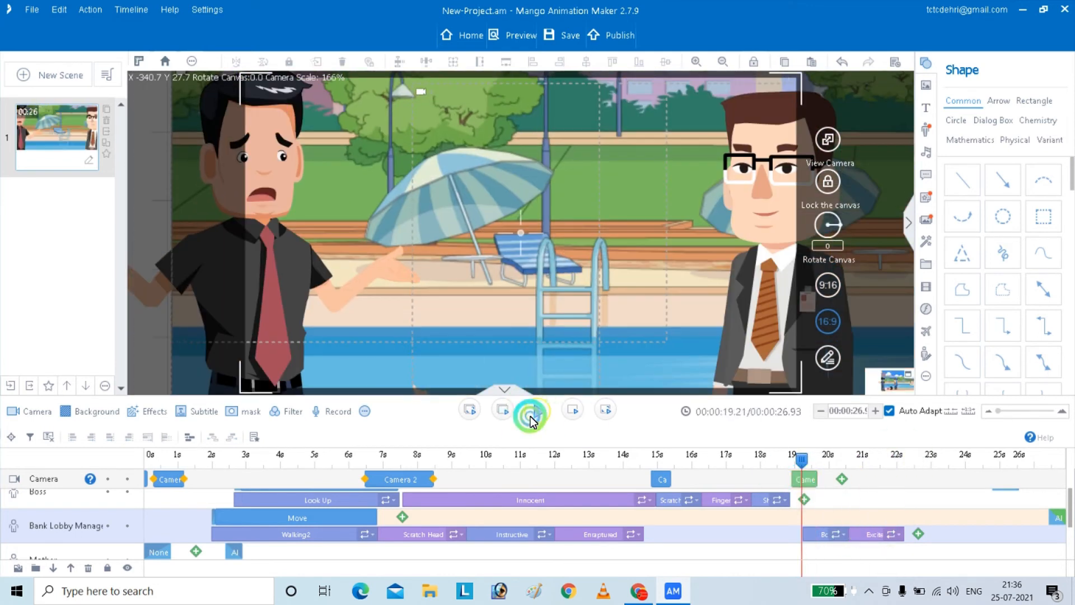
pyautogui.click(744, 515)
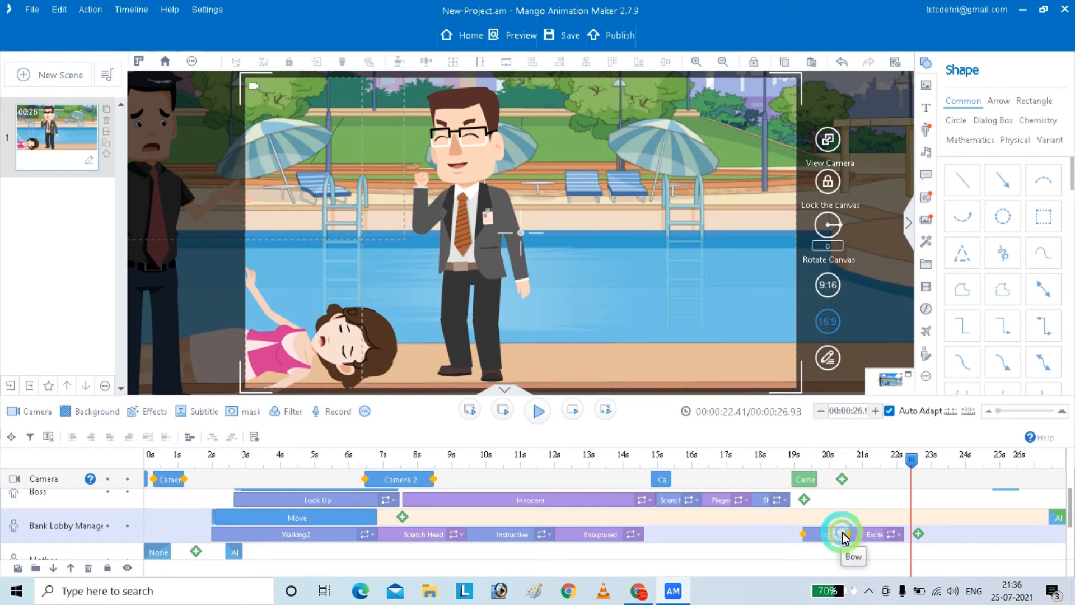
# Shift the Bank Lobby Manager's Bow action to start at about 19 s and play back the result.
pyautogui.moveTo(824, 538); pyautogui.dragTo(843, 534)
pyautogui.moveTo(908, 472); pyautogui.dragTo(795, 465)
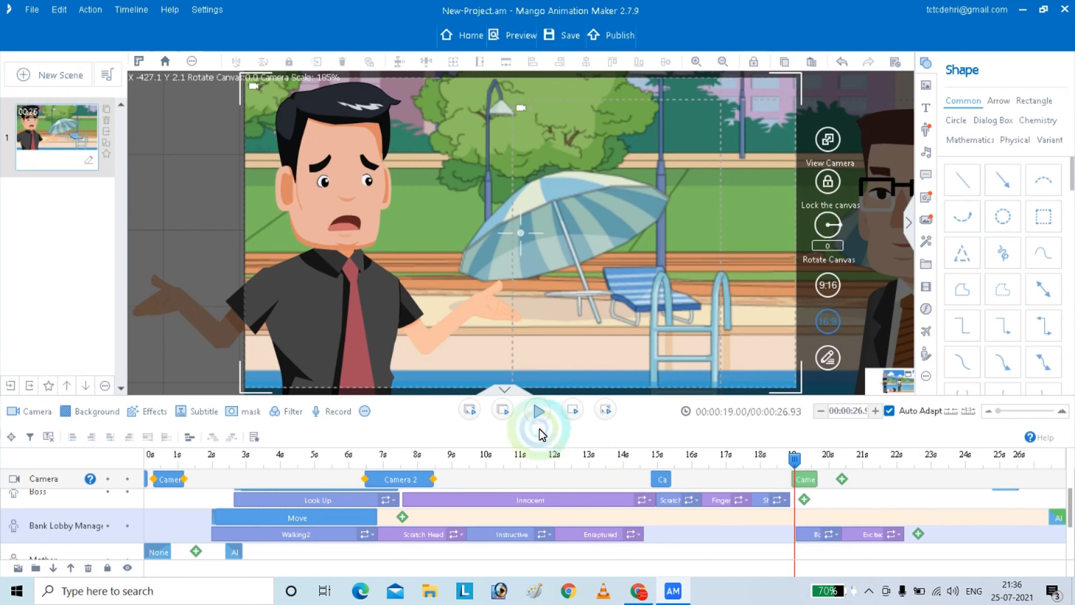
pyautogui.click(529, 420)
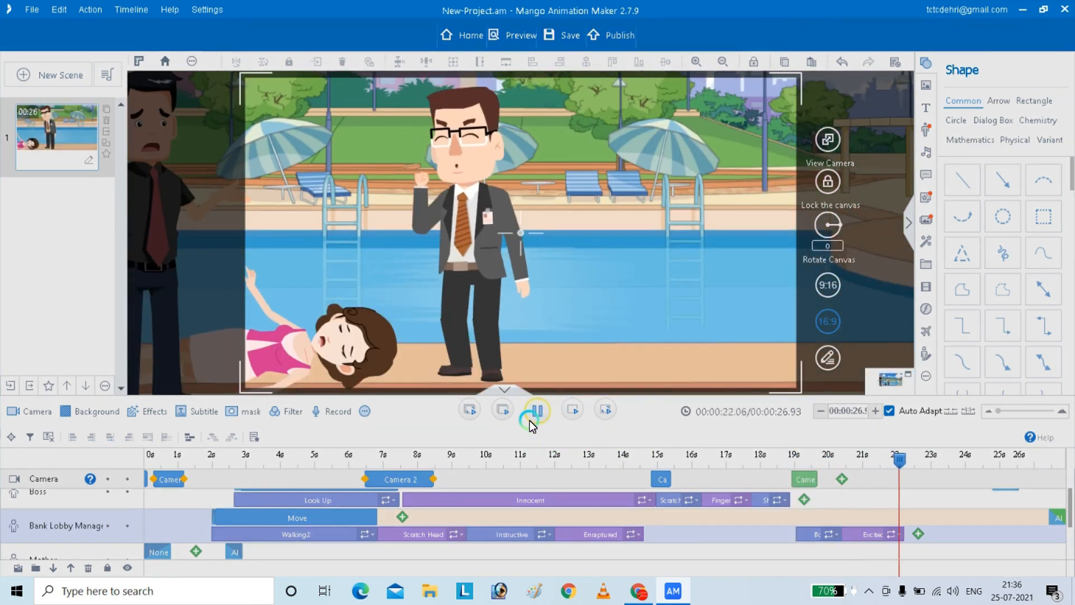
pyautogui.click(529, 420)
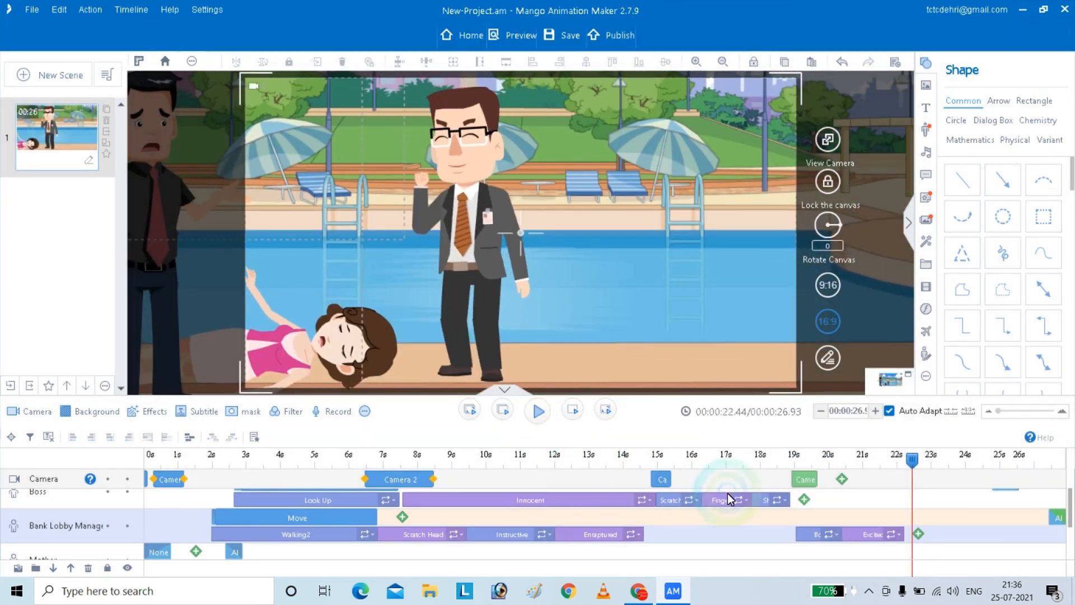
# Add the Praise talk action right after the Bank Lobby Manager's Excited action and play it back.
pyautogui.click(920, 533)
pyautogui.click(698, 224)
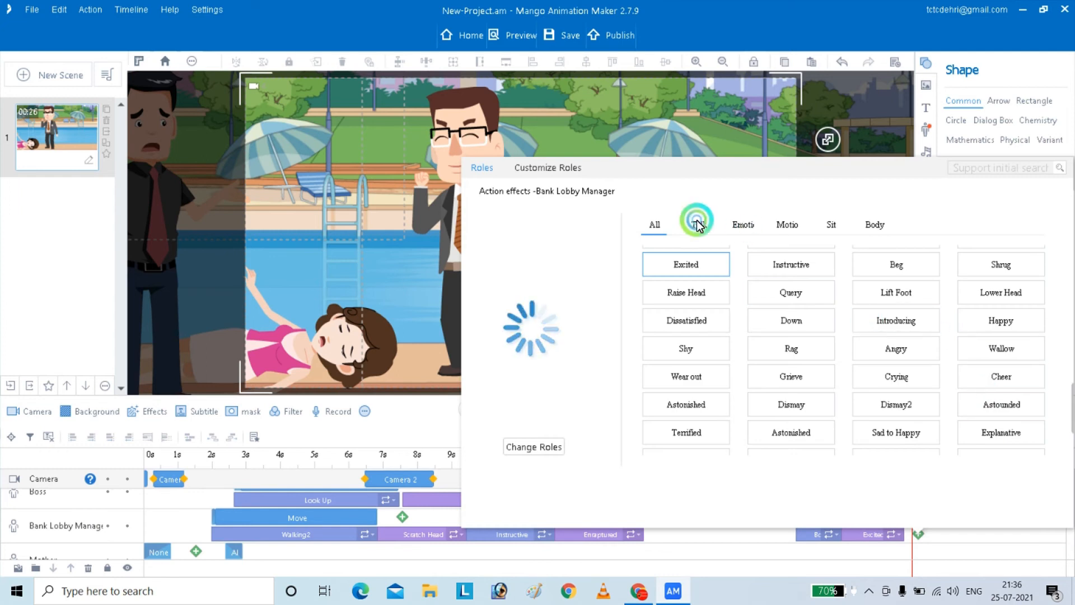
pyautogui.click(1011, 377)
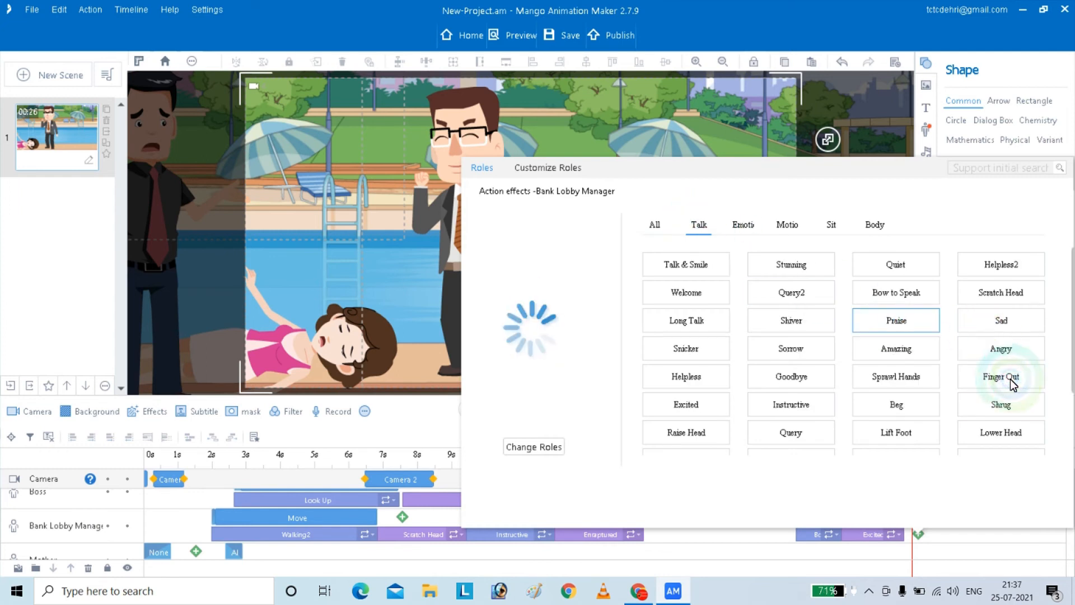
pyautogui.click(538, 411)
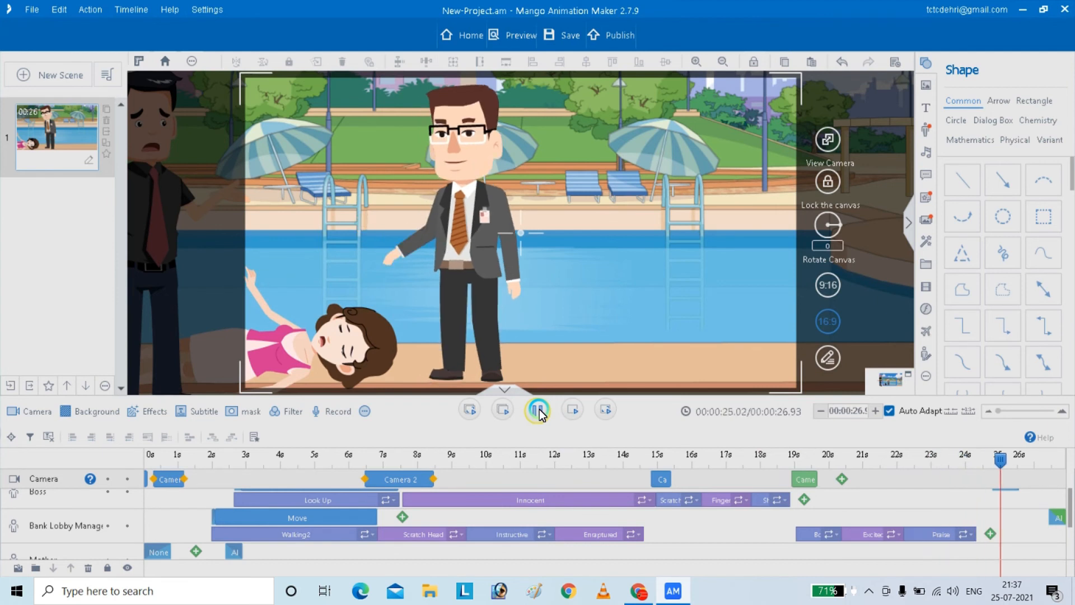
# Extend the Bank Lobby Manager's Praise action to about 25.3 s and play back the scene.
pyautogui.click(935, 558)
pyautogui.moveTo(977, 537); pyautogui.dragTo(1005, 542)
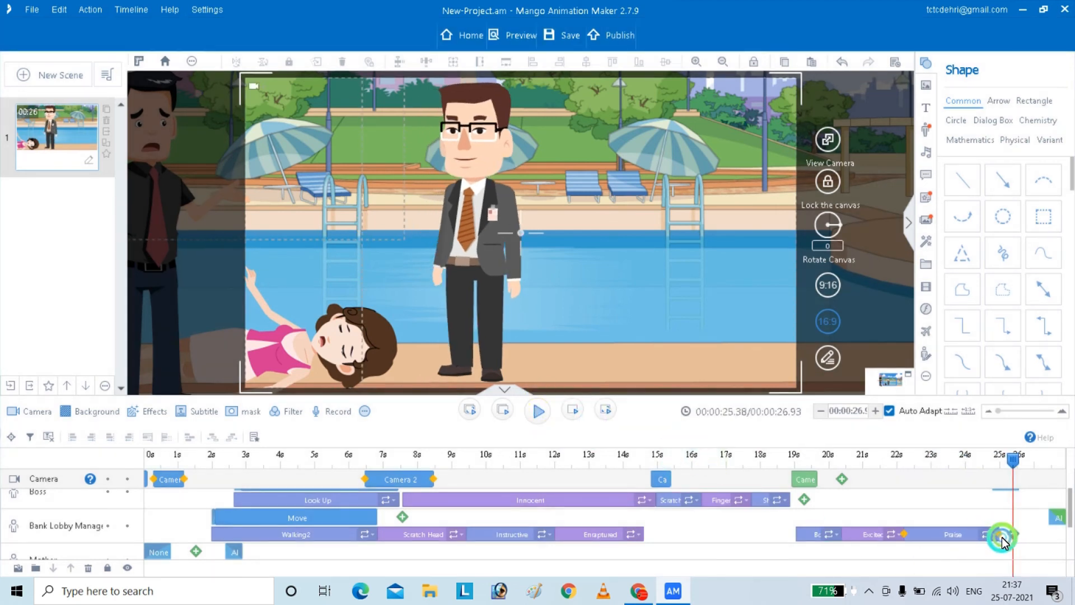
pyautogui.click(535, 410)
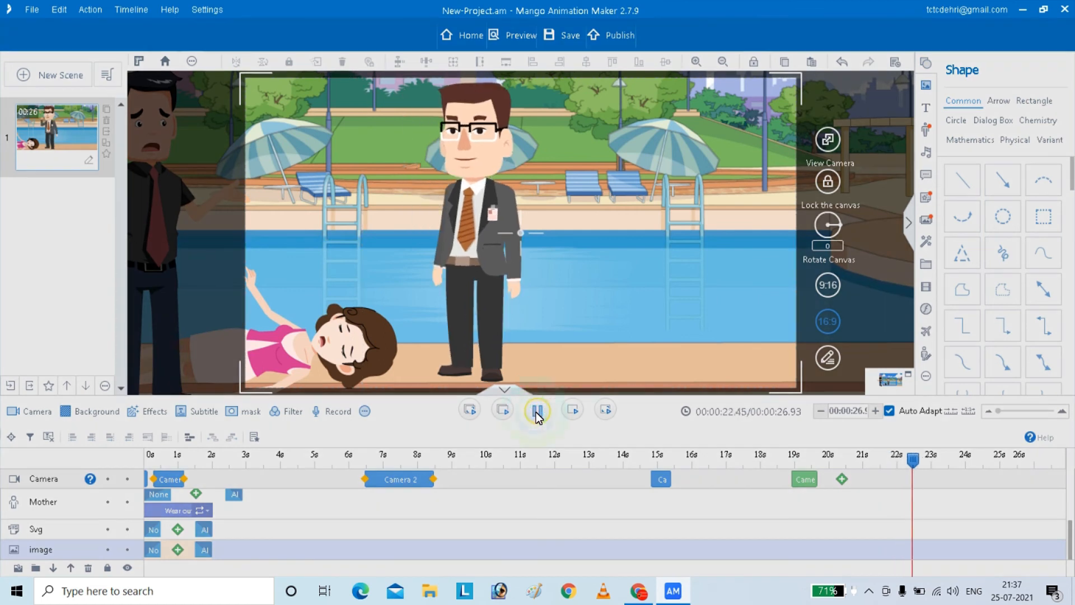
pyautogui.click(697, 477)
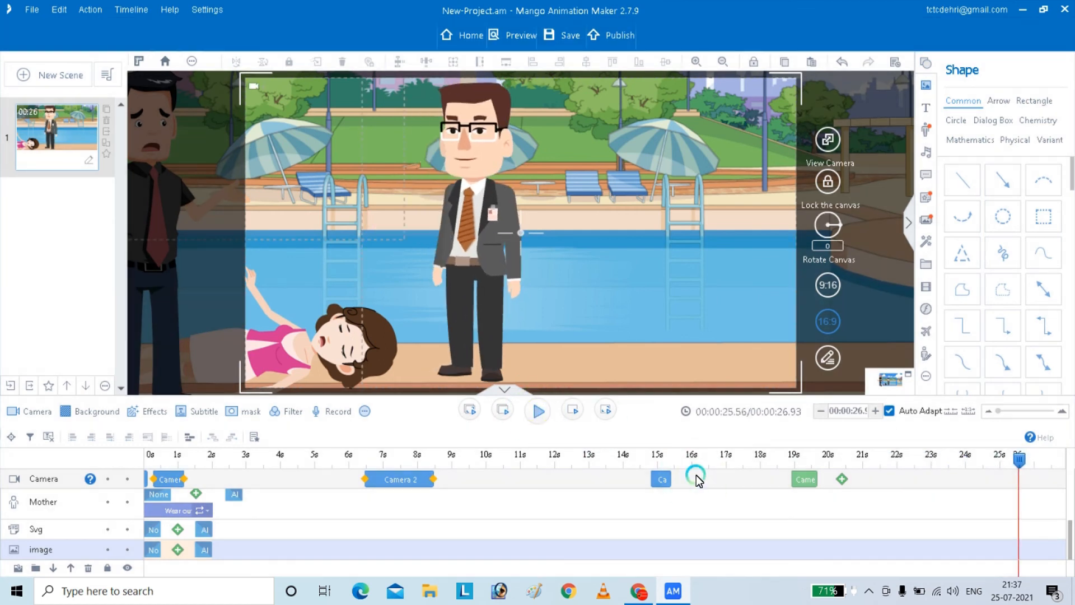
# Add a camera near the timeline's end framed on the Boss, at X -427.69, Y 1.94 and size 423.79 × 238.38.
pyautogui.moveTo(1069, 536); pyautogui.dragTo(1069, 499)
pyautogui.click(841, 479)
pyautogui.moveTo(1019, 460); pyautogui.dragTo(1015, 459)
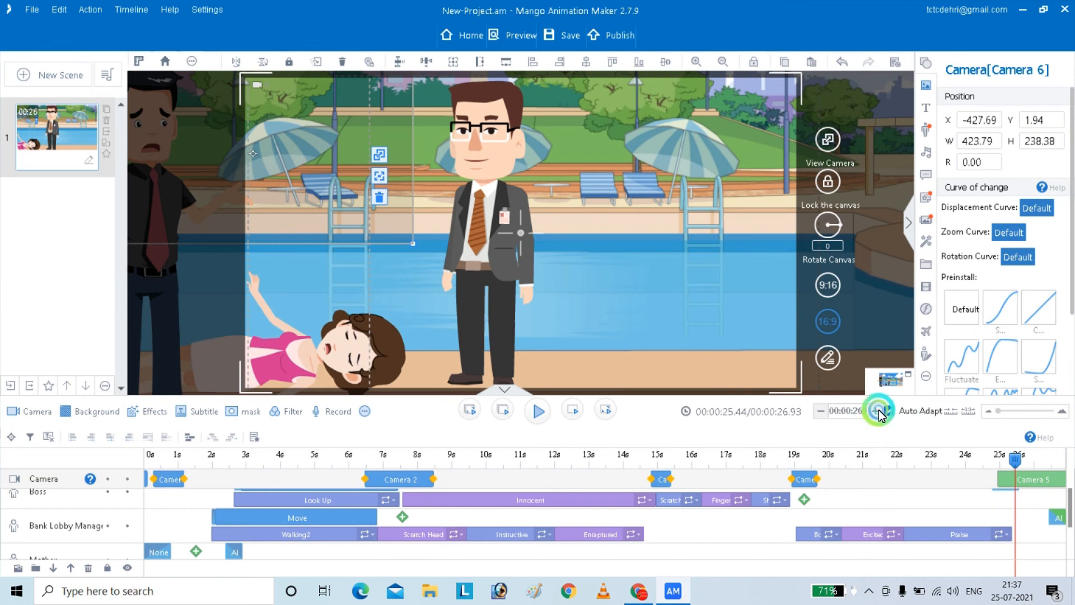
# Extend the scene's duration to 31.43 s.
pyautogui.click(877, 410)
pyautogui.click(878, 411)
pyautogui.click(878, 411)
pyautogui.click(879, 411)
pyautogui.click(879, 410)
pyautogui.click(879, 410)
pyautogui.click(879, 411)
# Fit the last camera change between about 25.5 s and 26.2 s and play back the scene.
pyautogui.click(912, 475)
pyautogui.moveTo(912, 478)
pyautogui.mouseDown()
pyautogui.moveTo(954, 483)
pyautogui.moveTo(913, 479)
pyautogui.mouseUp()
pyautogui.click(538, 412)
pyautogui.click(644, 440)
pyautogui.click(904, 484)
pyautogui.moveTo(950, 460); pyautogui.dragTo(903, 471)
# Move the Boss's Always effect to the timeline's end, then add a new Boss action from about 26 s and preview it.
pyautogui.moveTo(1069, 513); pyautogui.dragTo(1066, 503)
pyautogui.click(813, 518)
pyautogui.moveTo(883, 501); pyautogui.dragTo(1072, 478)
pyautogui.click(713, 516)
pyautogui.click(689, 206)
pyautogui.click(539, 409)
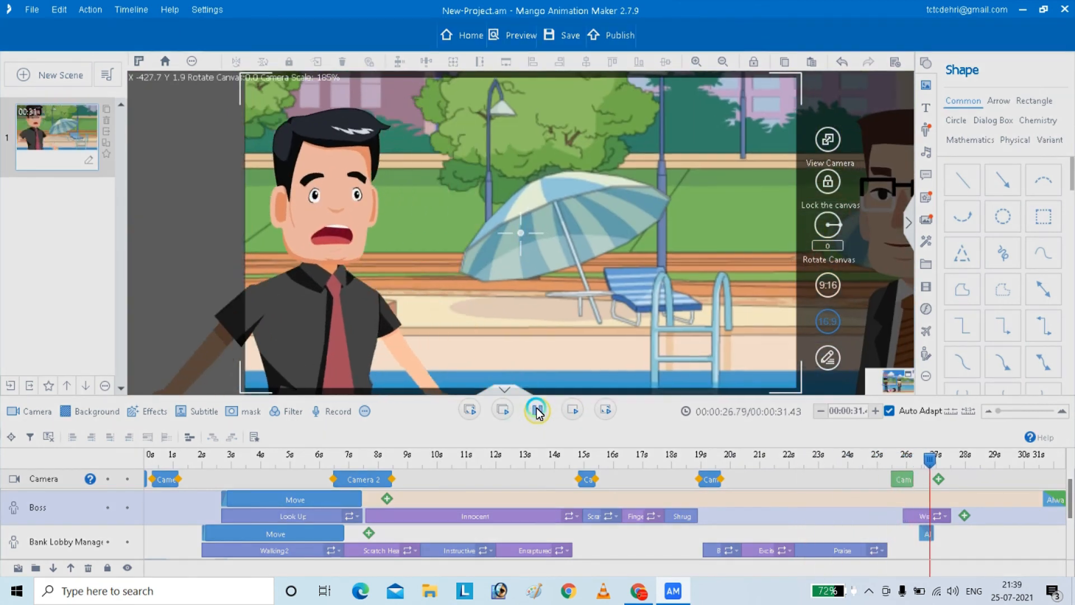
pyautogui.click(536, 409)
pyautogui.click(747, 454)
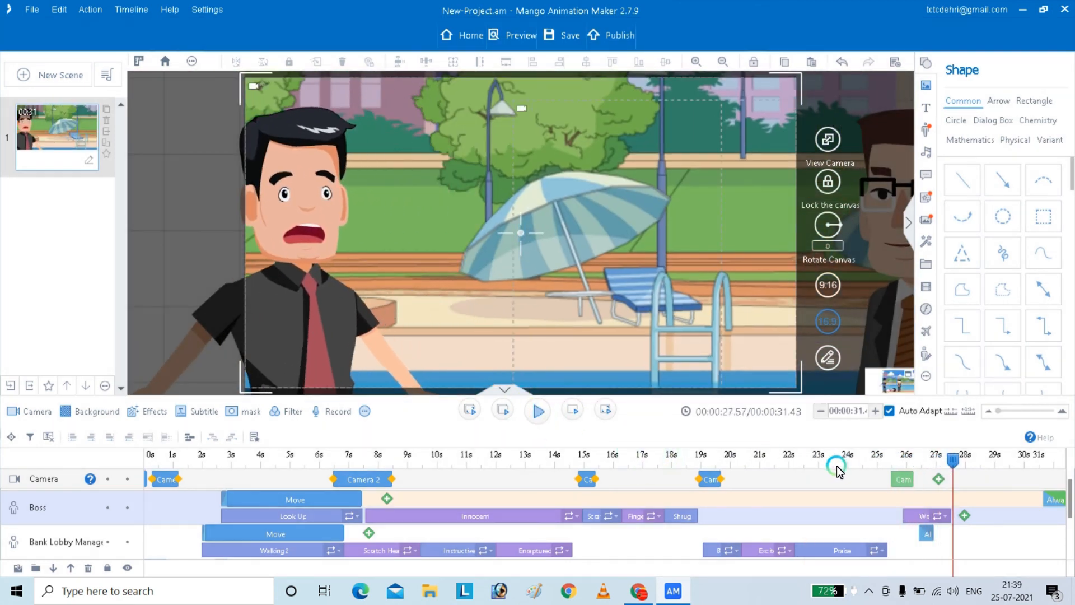
# Lower the last camera's frame on the Boss to Y 21.93 and play back from about 25.5 s.
pyautogui.click(902, 479)
pyautogui.moveTo(466, 336); pyautogui.dragTo(463, 364)
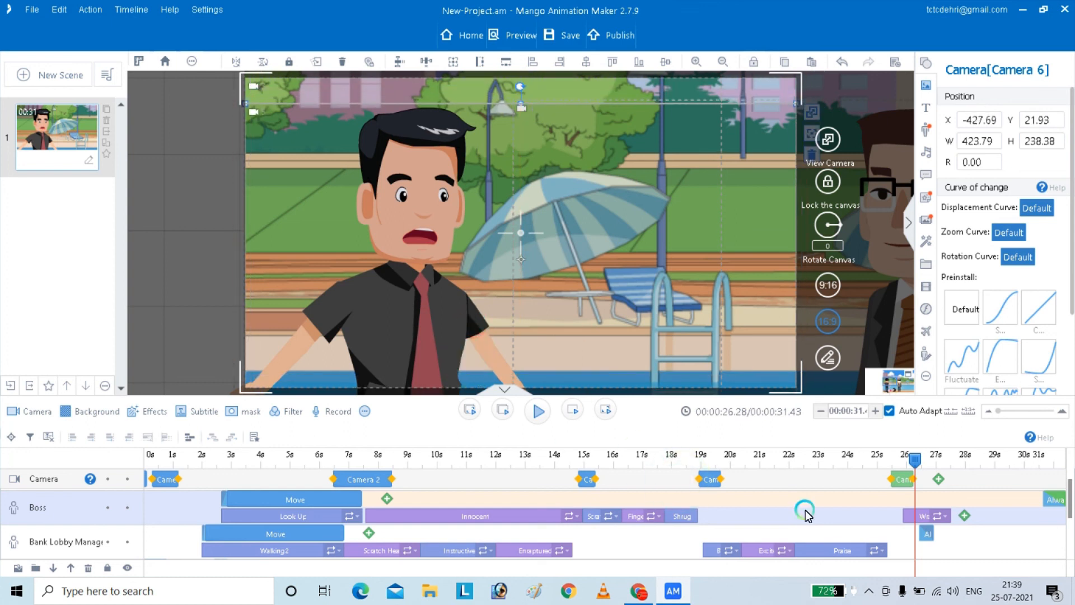
pyautogui.moveTo(914, 462); pyautogui.dragTo(894, 461)
pyautogui.click(670, 418)
# Extend the Boss's last action to about 28 s and play it back.
pyautogui.moveTo(951, 516); pyautogui.dragTo(964, 515)
pyautogui.click(538, 411)
pyautogui.click(541, 412)
# Move the camera change at about 19 s to about 23.5 s and play back the scene around it.
pyautogui.moveTo(707, 480); pyautogui.dragTo(843, 494)
pyautogui.click(985, 456)
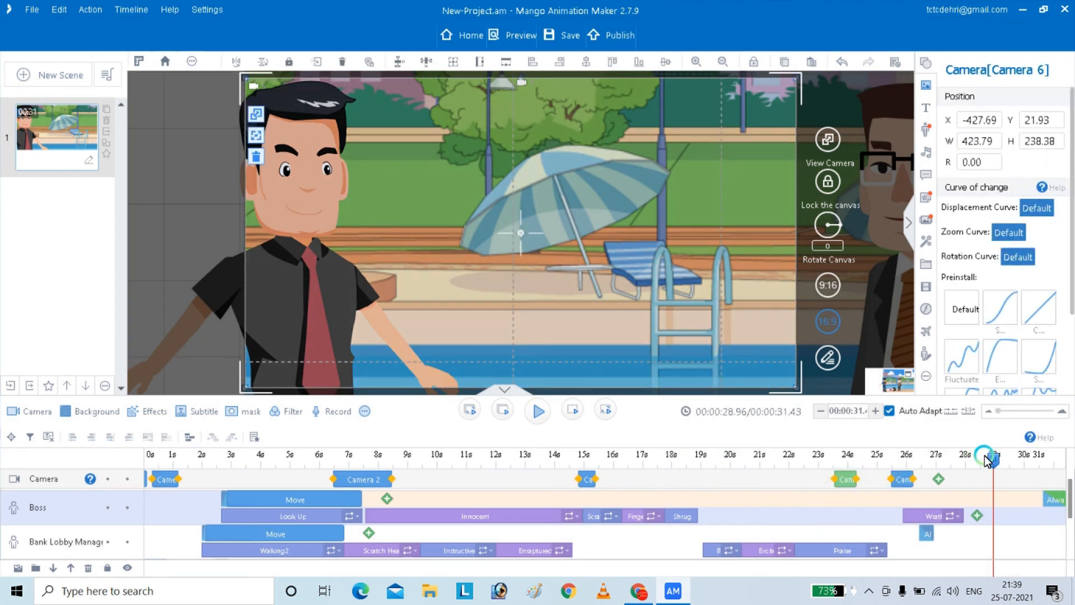
pyautogui.click(667, 456)
pyautogui.click(538, 411)
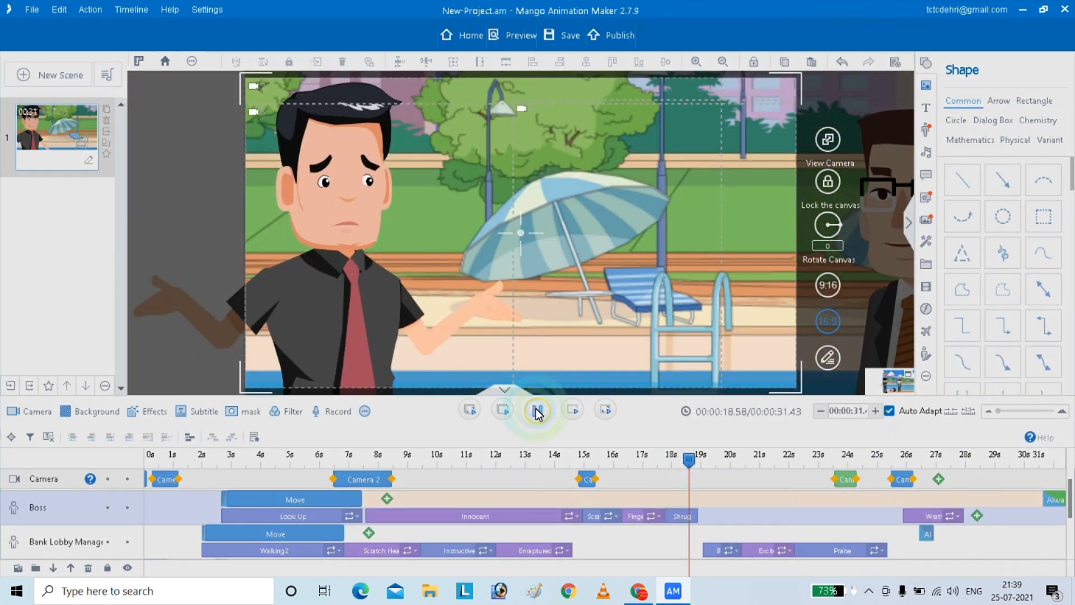
pyautogui.click(537, 412)
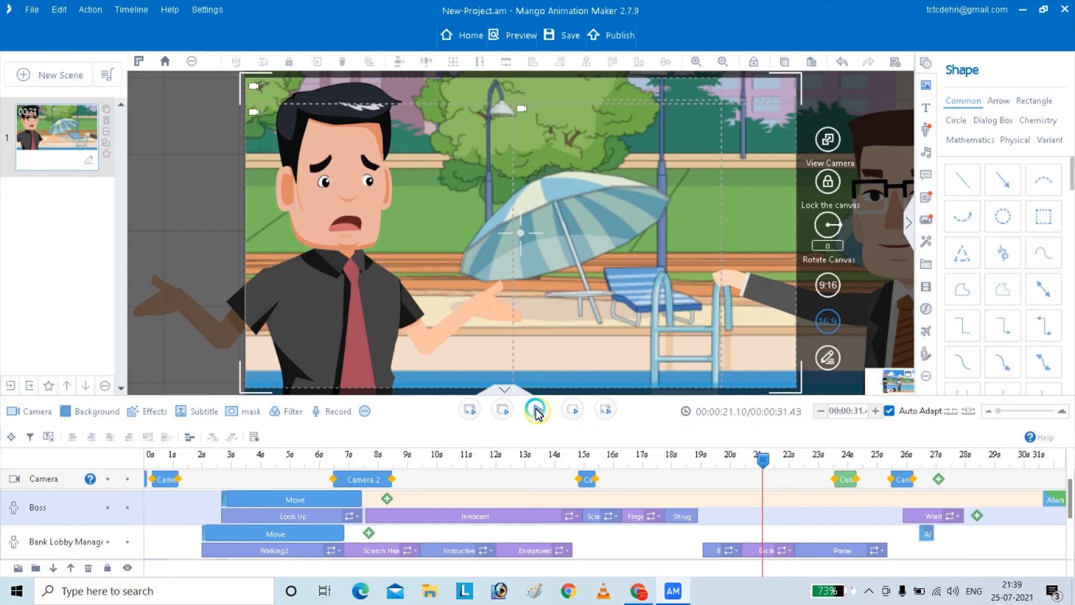
pyautogui.click(536, 412)
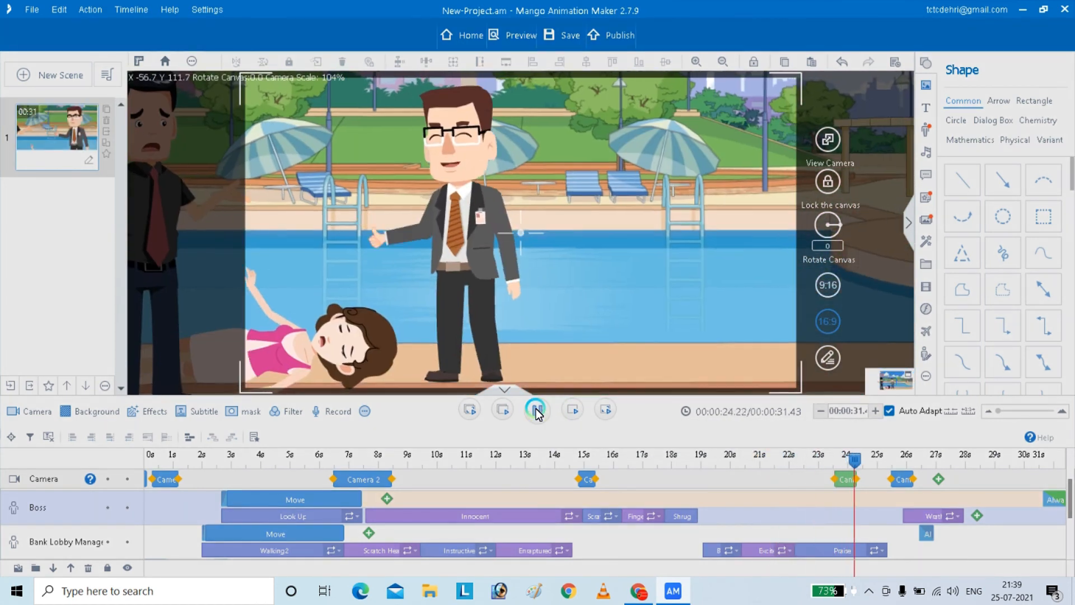
pyautogui.click(536, 412)
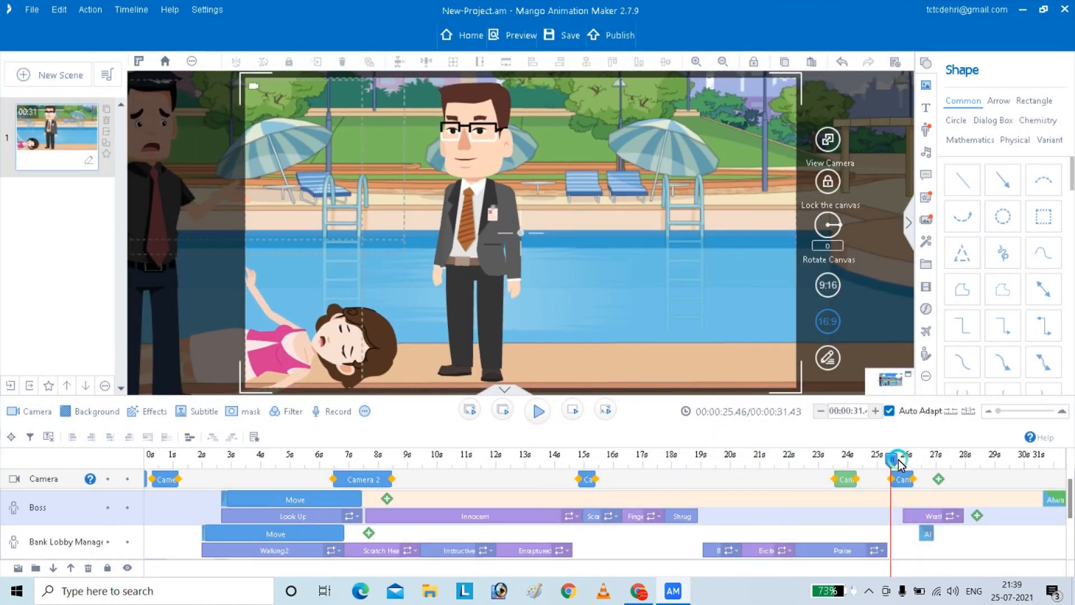
pyautogui.moveTo(851, 459); pyautogui.dragTo(559, 454)
pyautogui.click(547, 419)
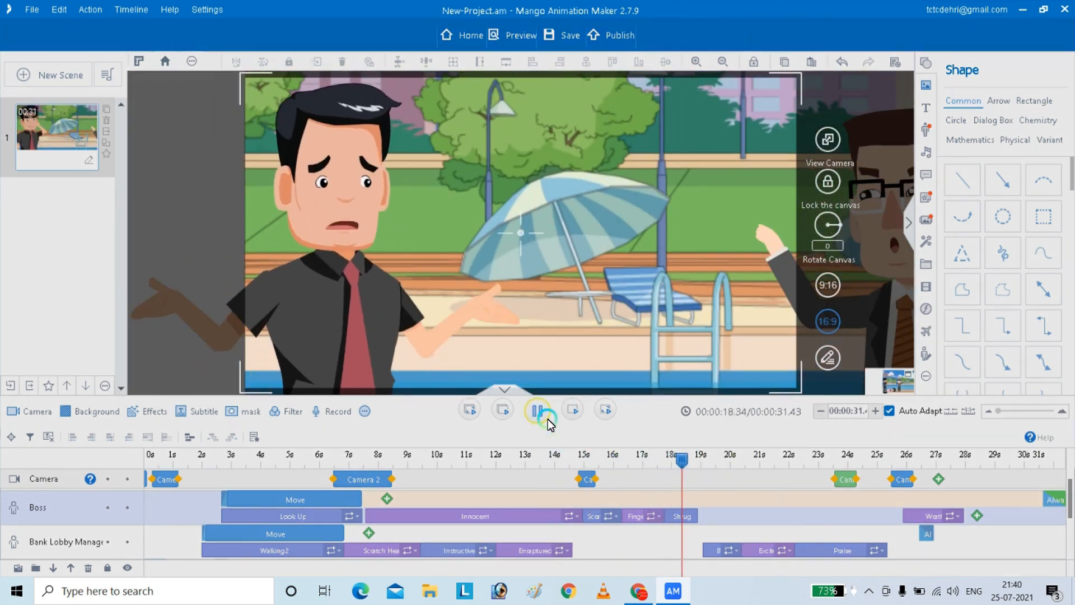
pyautogui.click(547, 419)
# Return the camera change at about 23.5 s to about 19 s and play back the rest of the scene.
pyautogui.moveTo(713, 460); pyautogui.dragTo(699, 461)
pyautogui.moveTo(846, 480); pyautogui.dragTo(667, 473)
pyautogui.press('space')
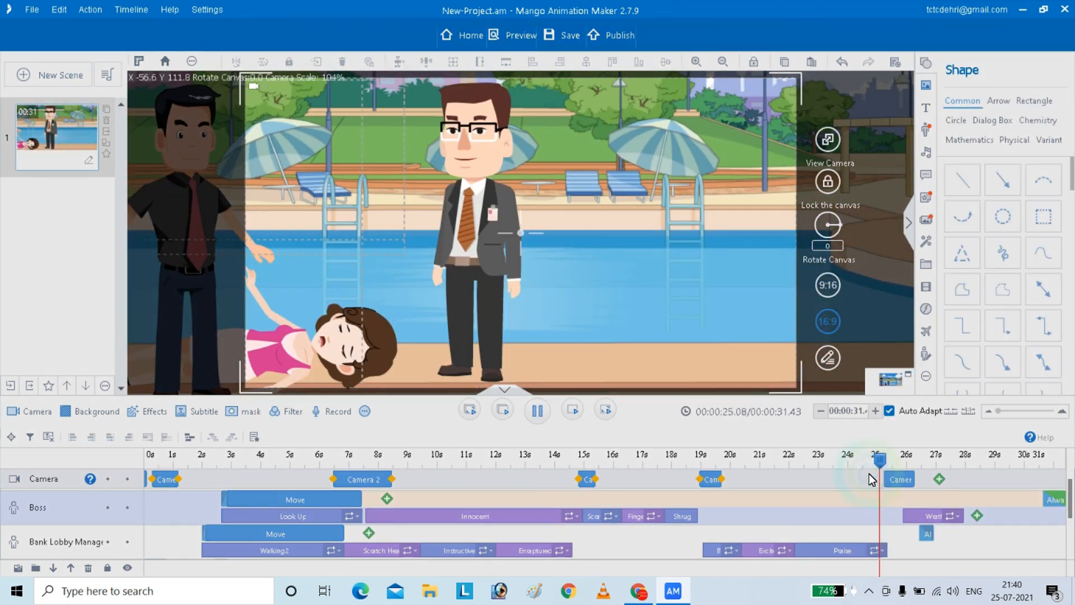
pyautogui.press('space')
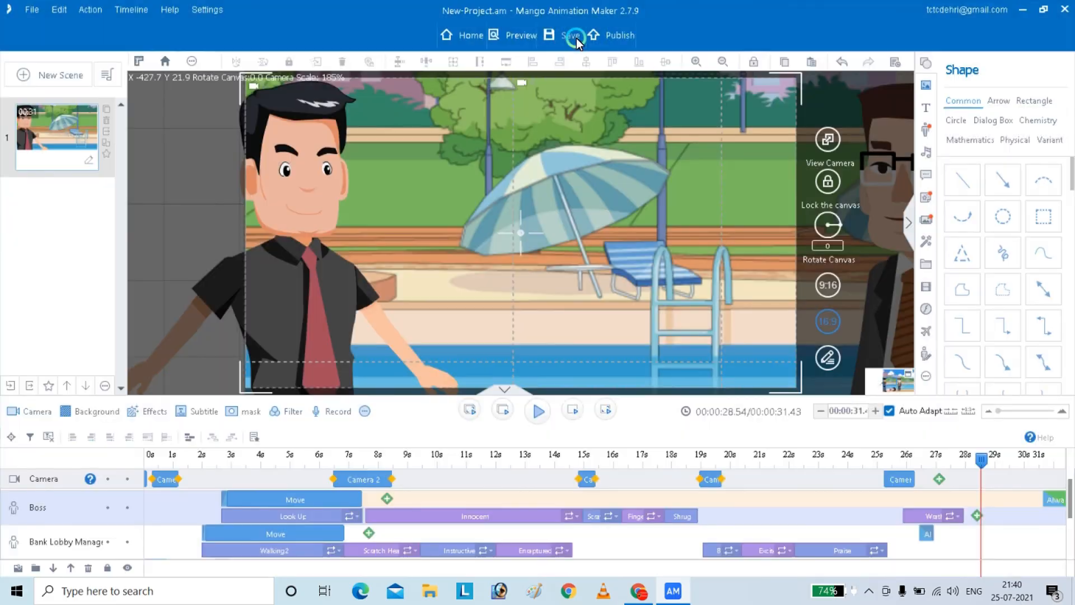
# Set up publishing the project as a video file named cid-7.mp4 with a custom size of 1920 × 1080.
pyautogui.click(616, 38)
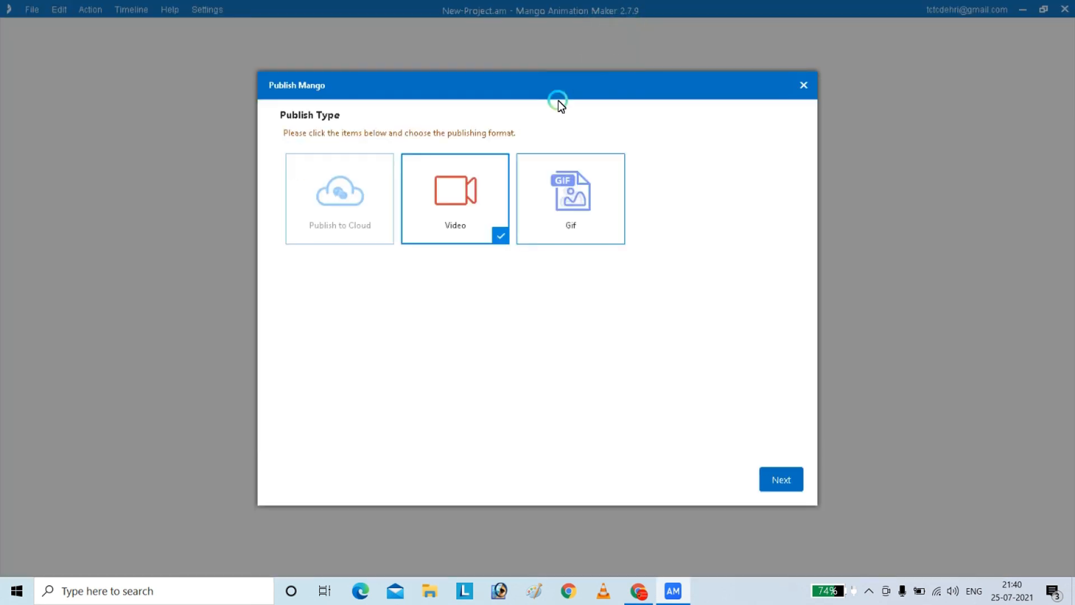
pyautogui.click(761, 481)
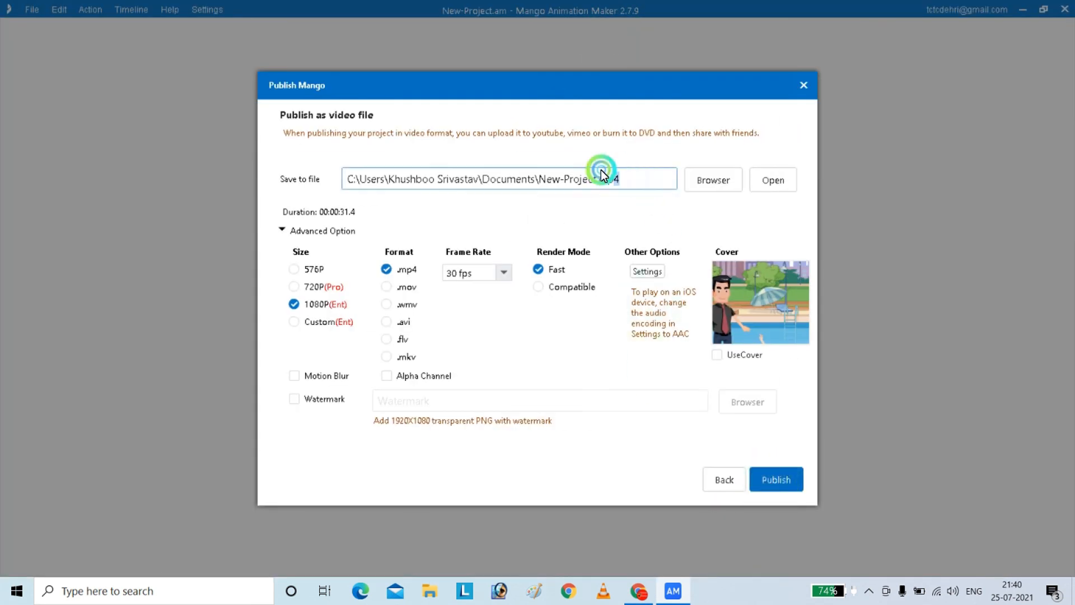
pyautogui.moveTo(601, 170); pyautogui.dragTo(543, 177)
pyautogui.write('cid-7')
pyautogui.click(294, 321)
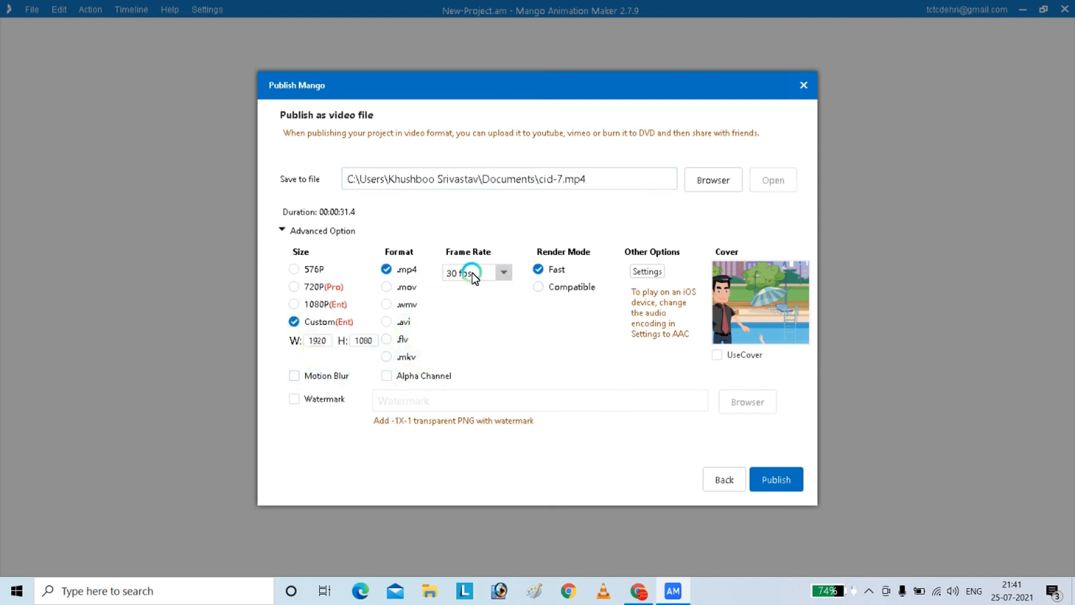